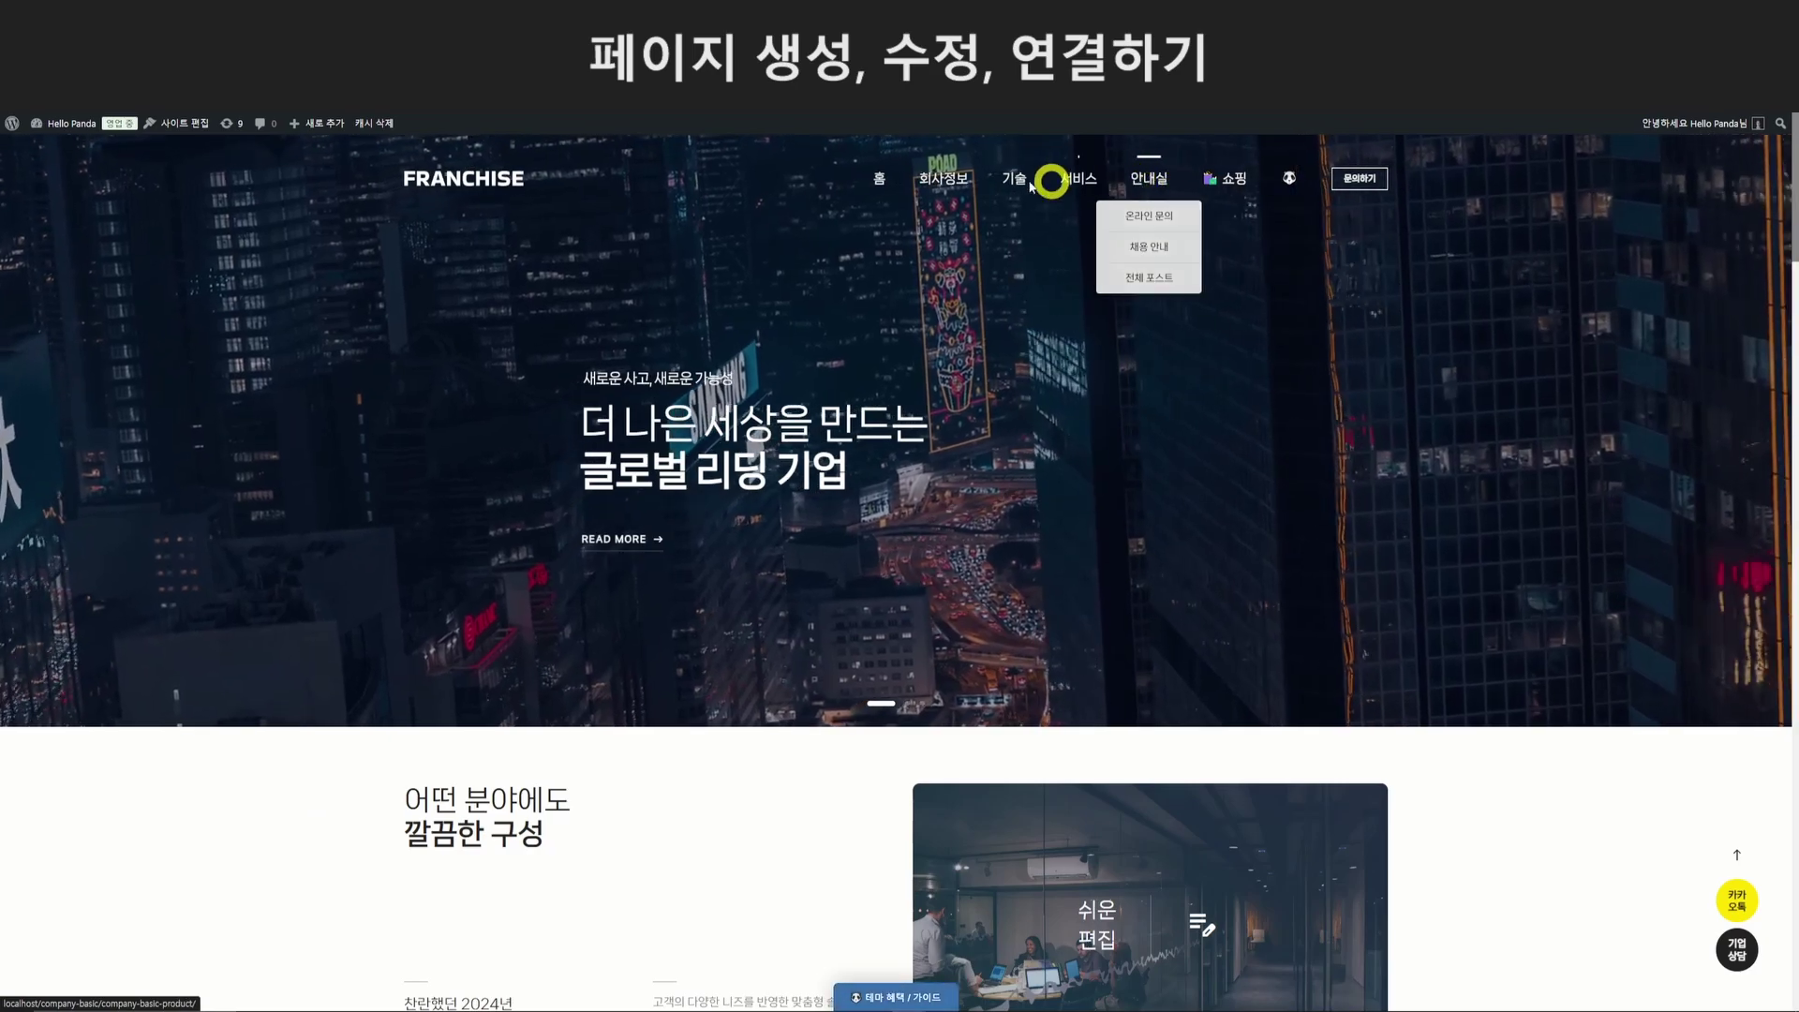
# Open the 인사말 page listed under 회사정보 in the site's navigation.
pyautogui.moveTo(933, 179)
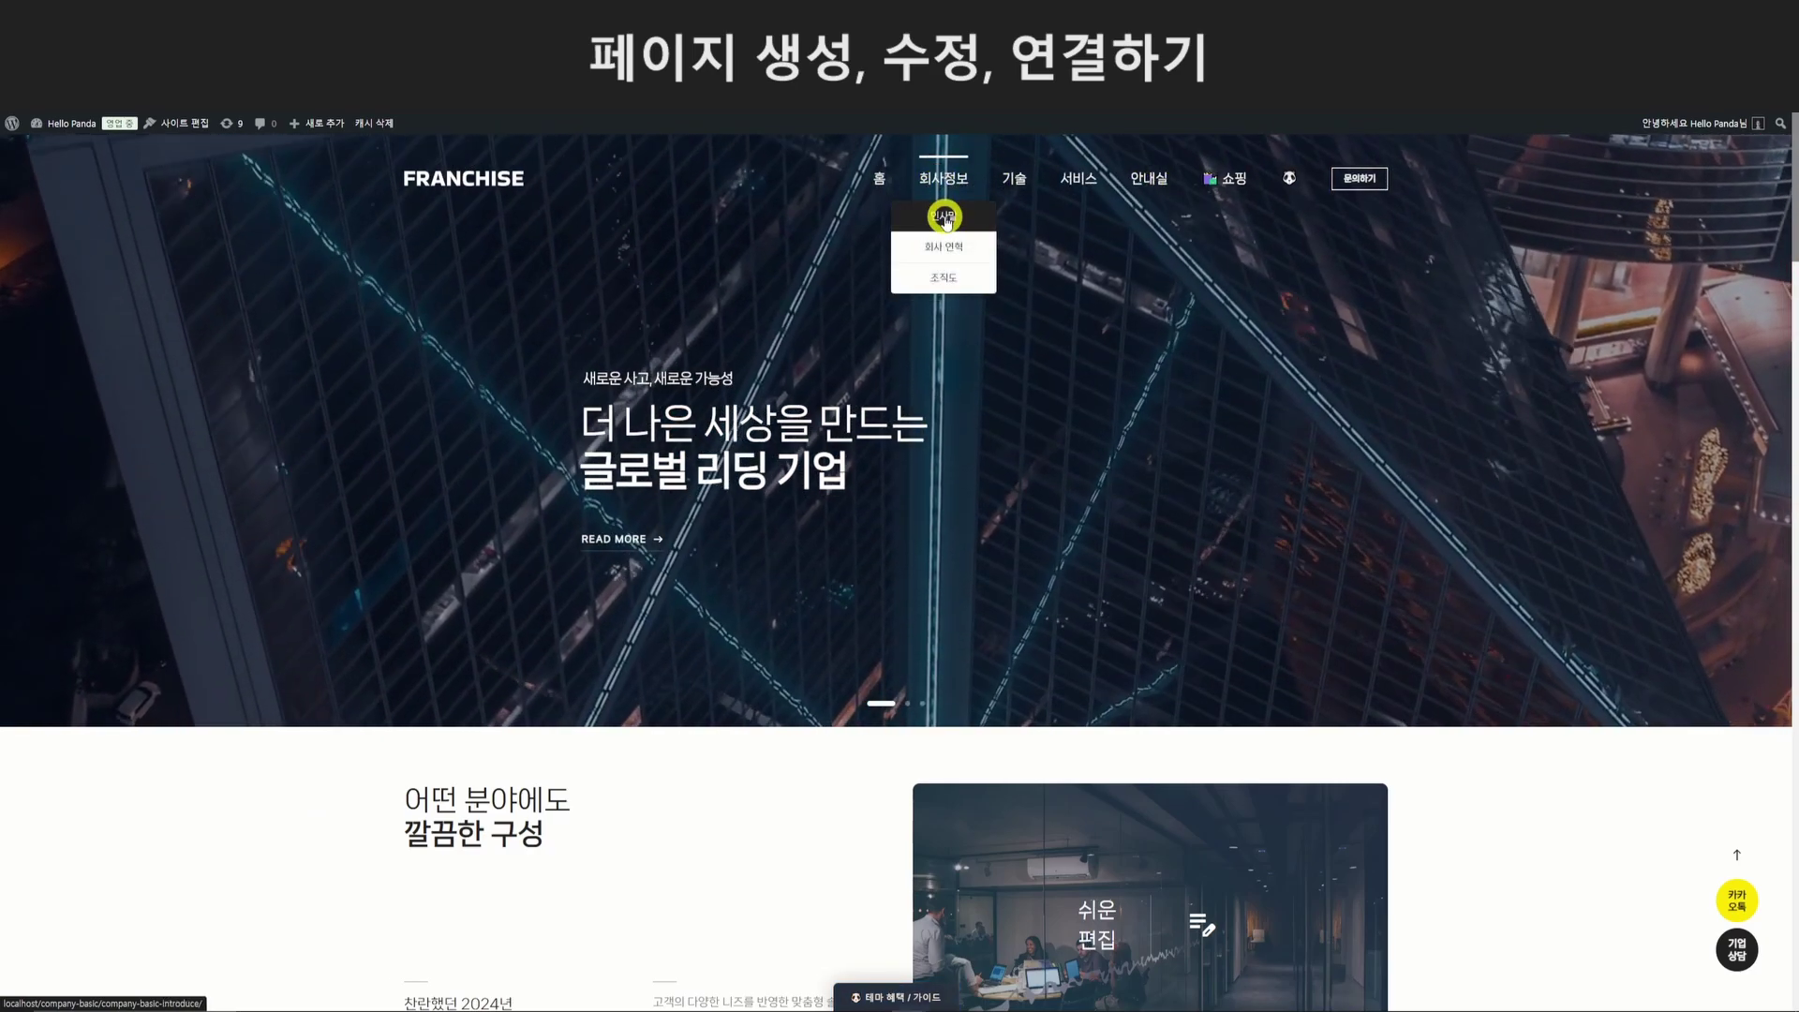
pyautogui.click(944, 219)
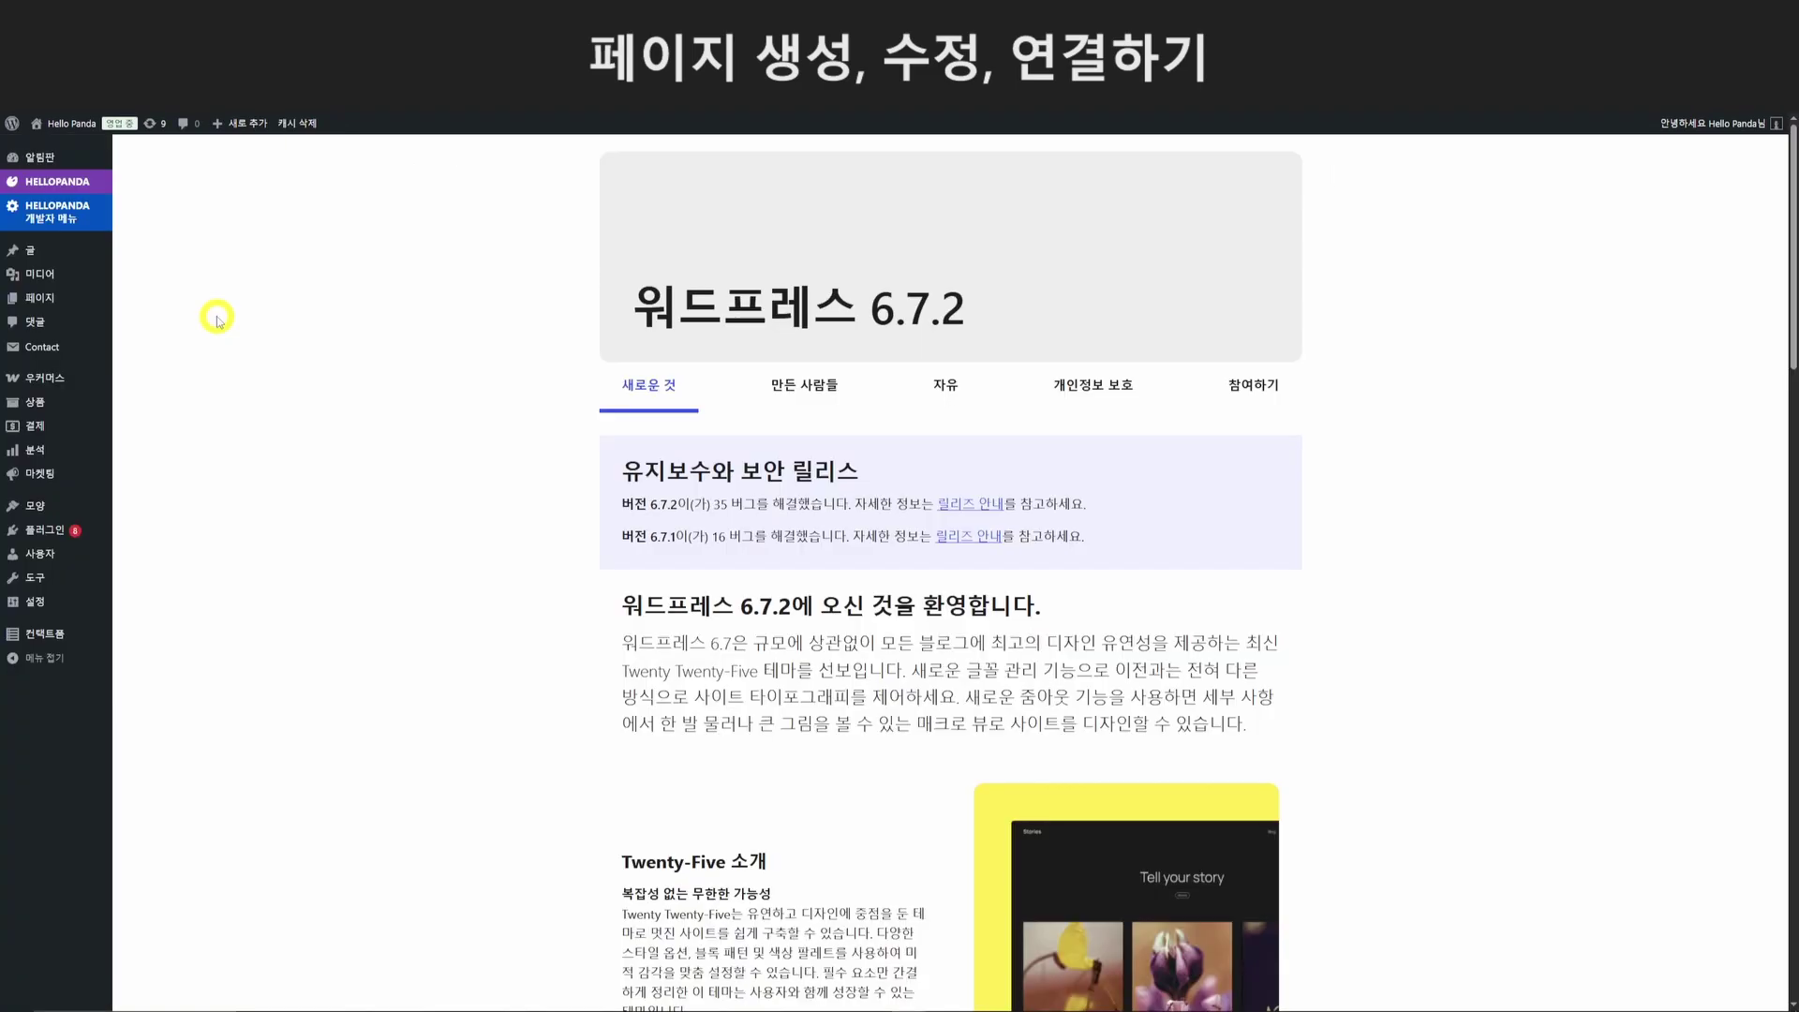
# Install the ADVANCE theme's 11 dedicated pages from the HELLOPANDA theme list, and check the 인사말 page on the site.
pyautogui.moveTo(75, 183)
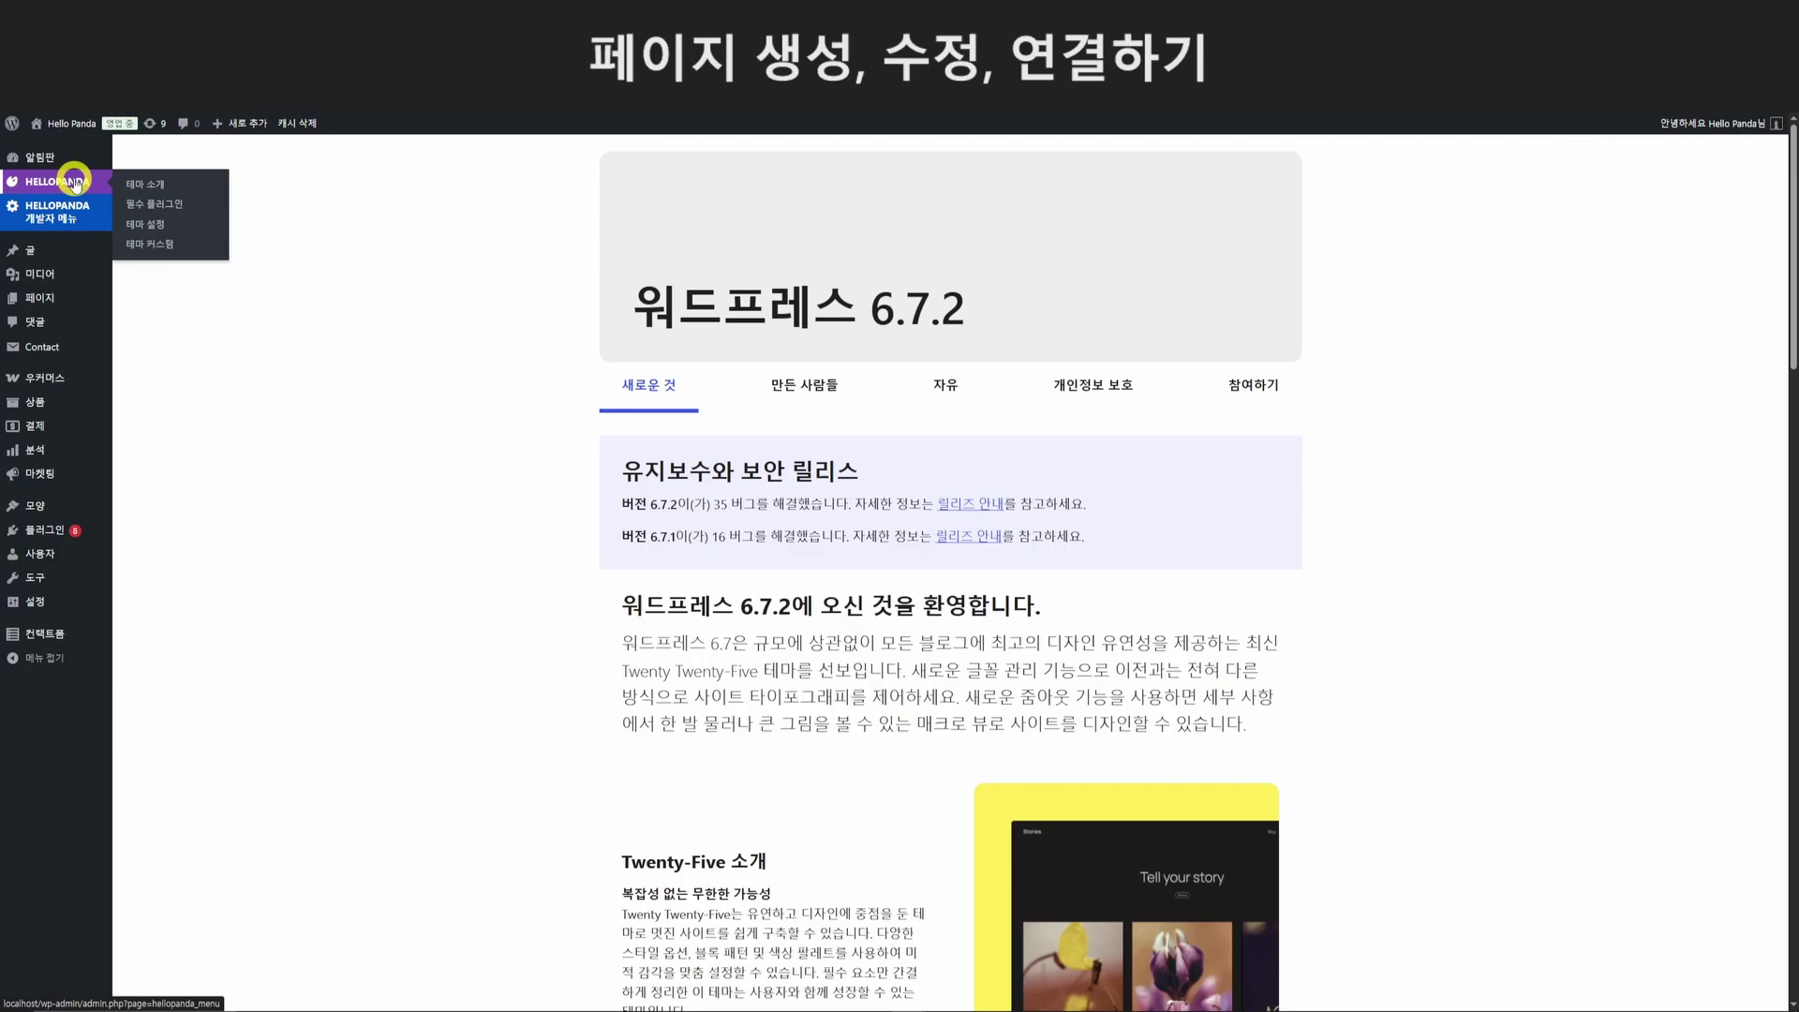
pyautogui.click(75, 182)
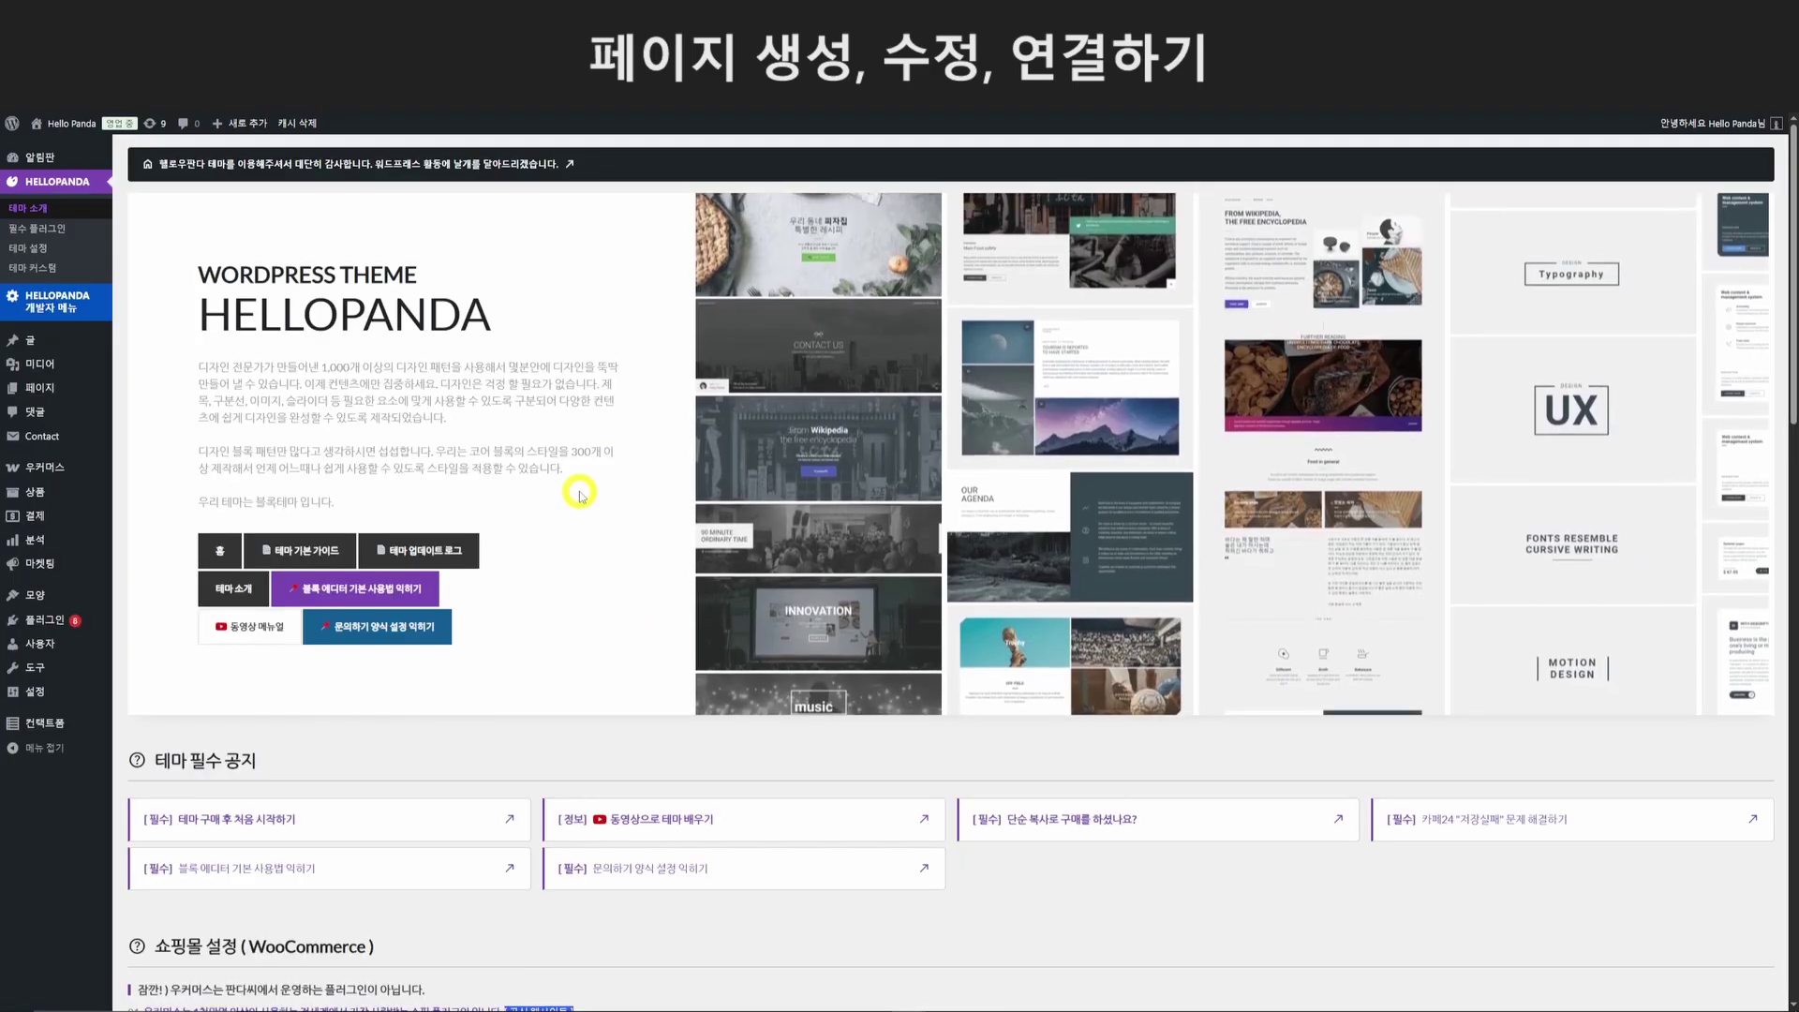
pyautogui.scroll(-5, 577, 490)
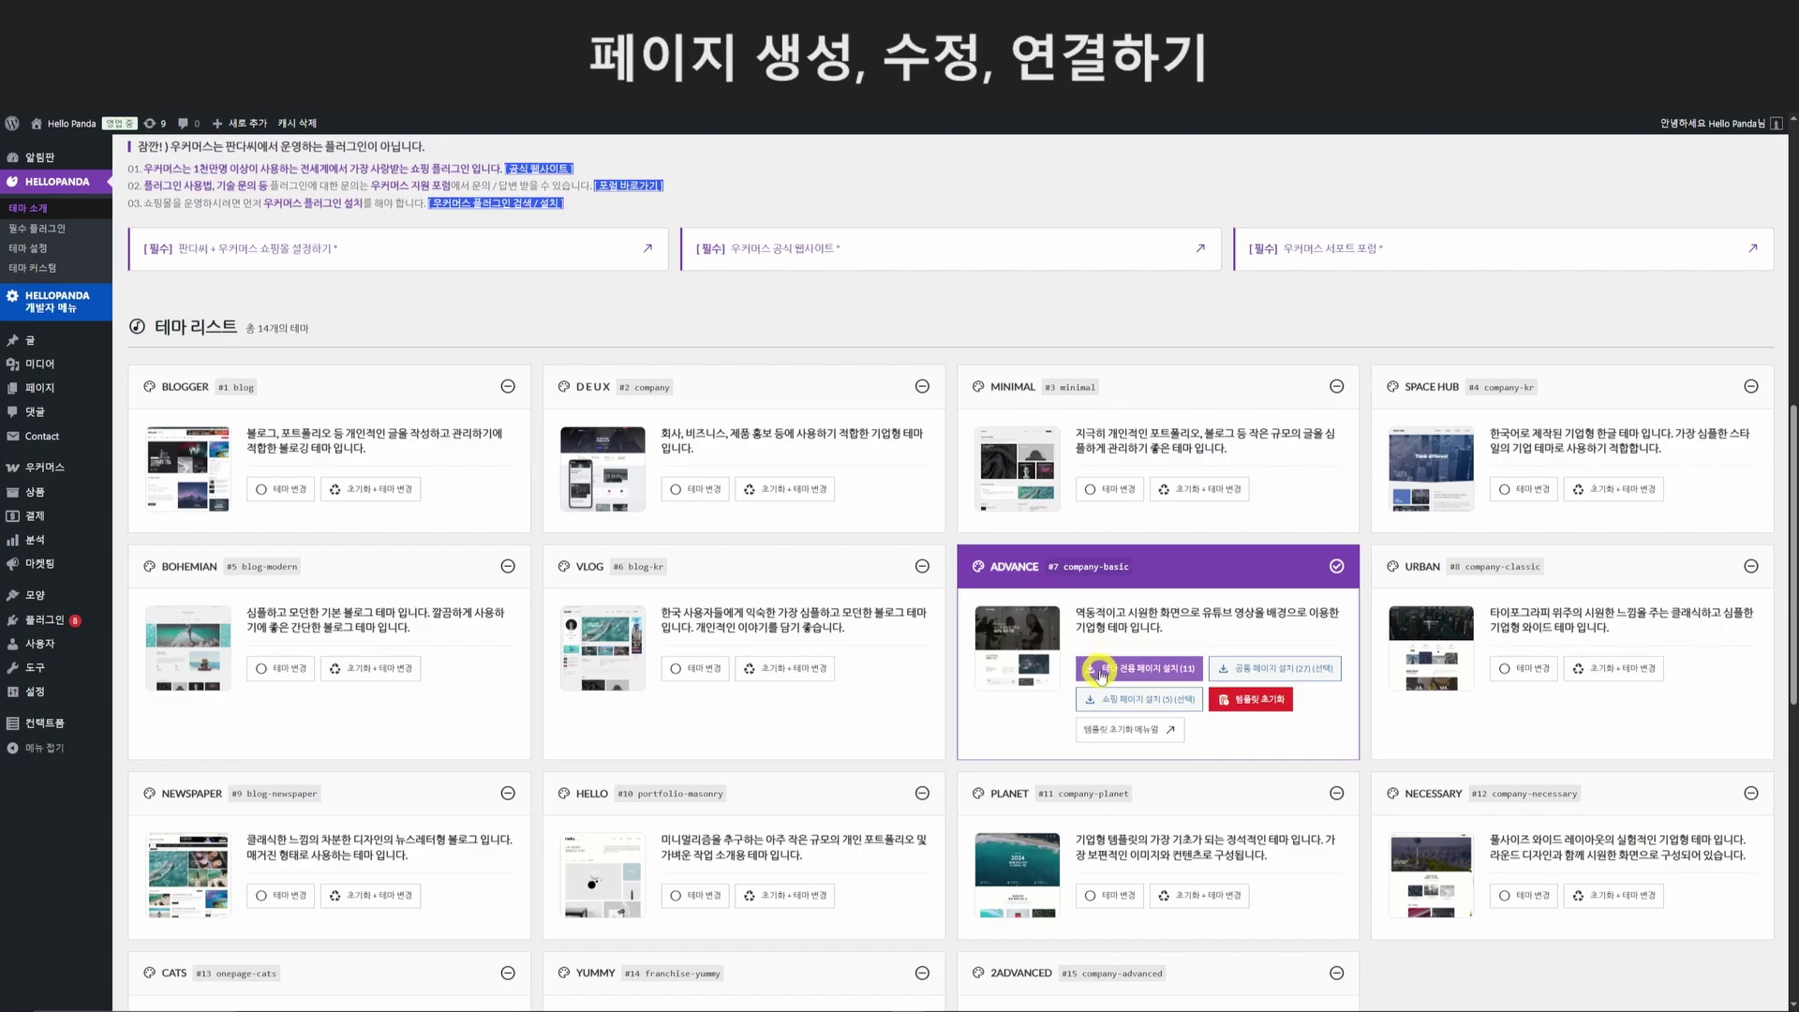
pyautogui.click(1158, 671)
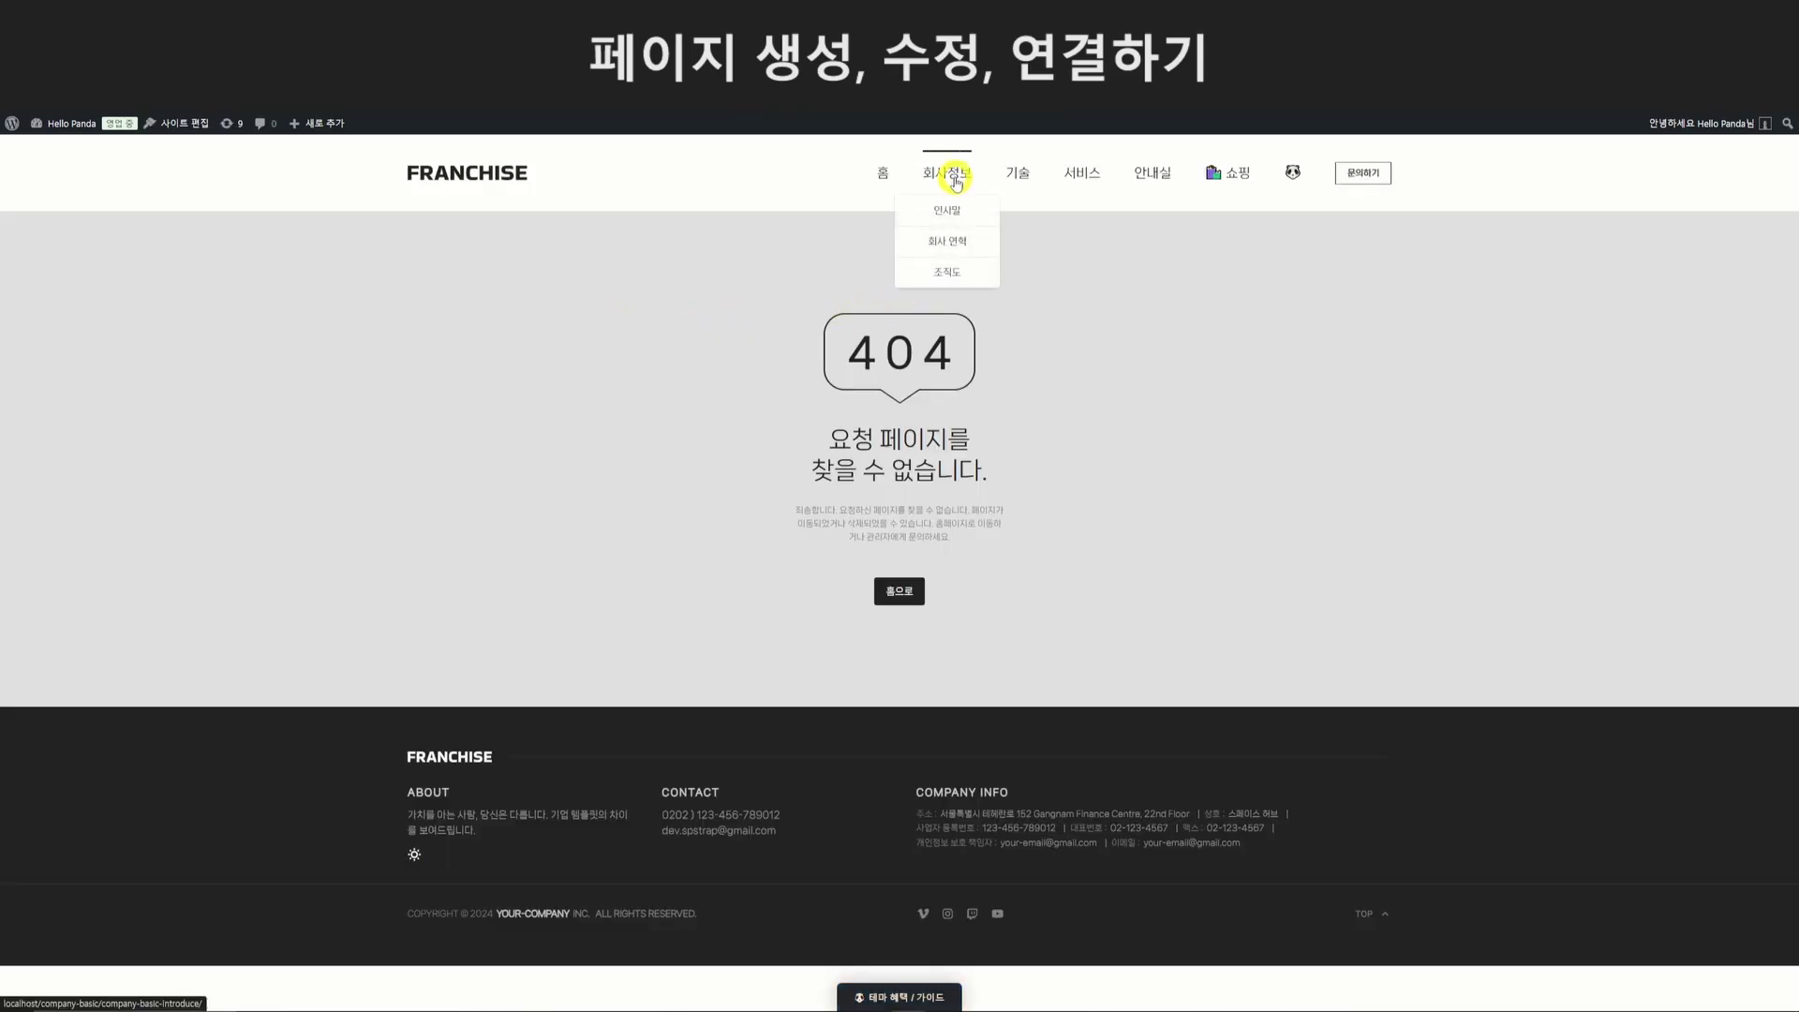
pyautogui.click(956, 210)
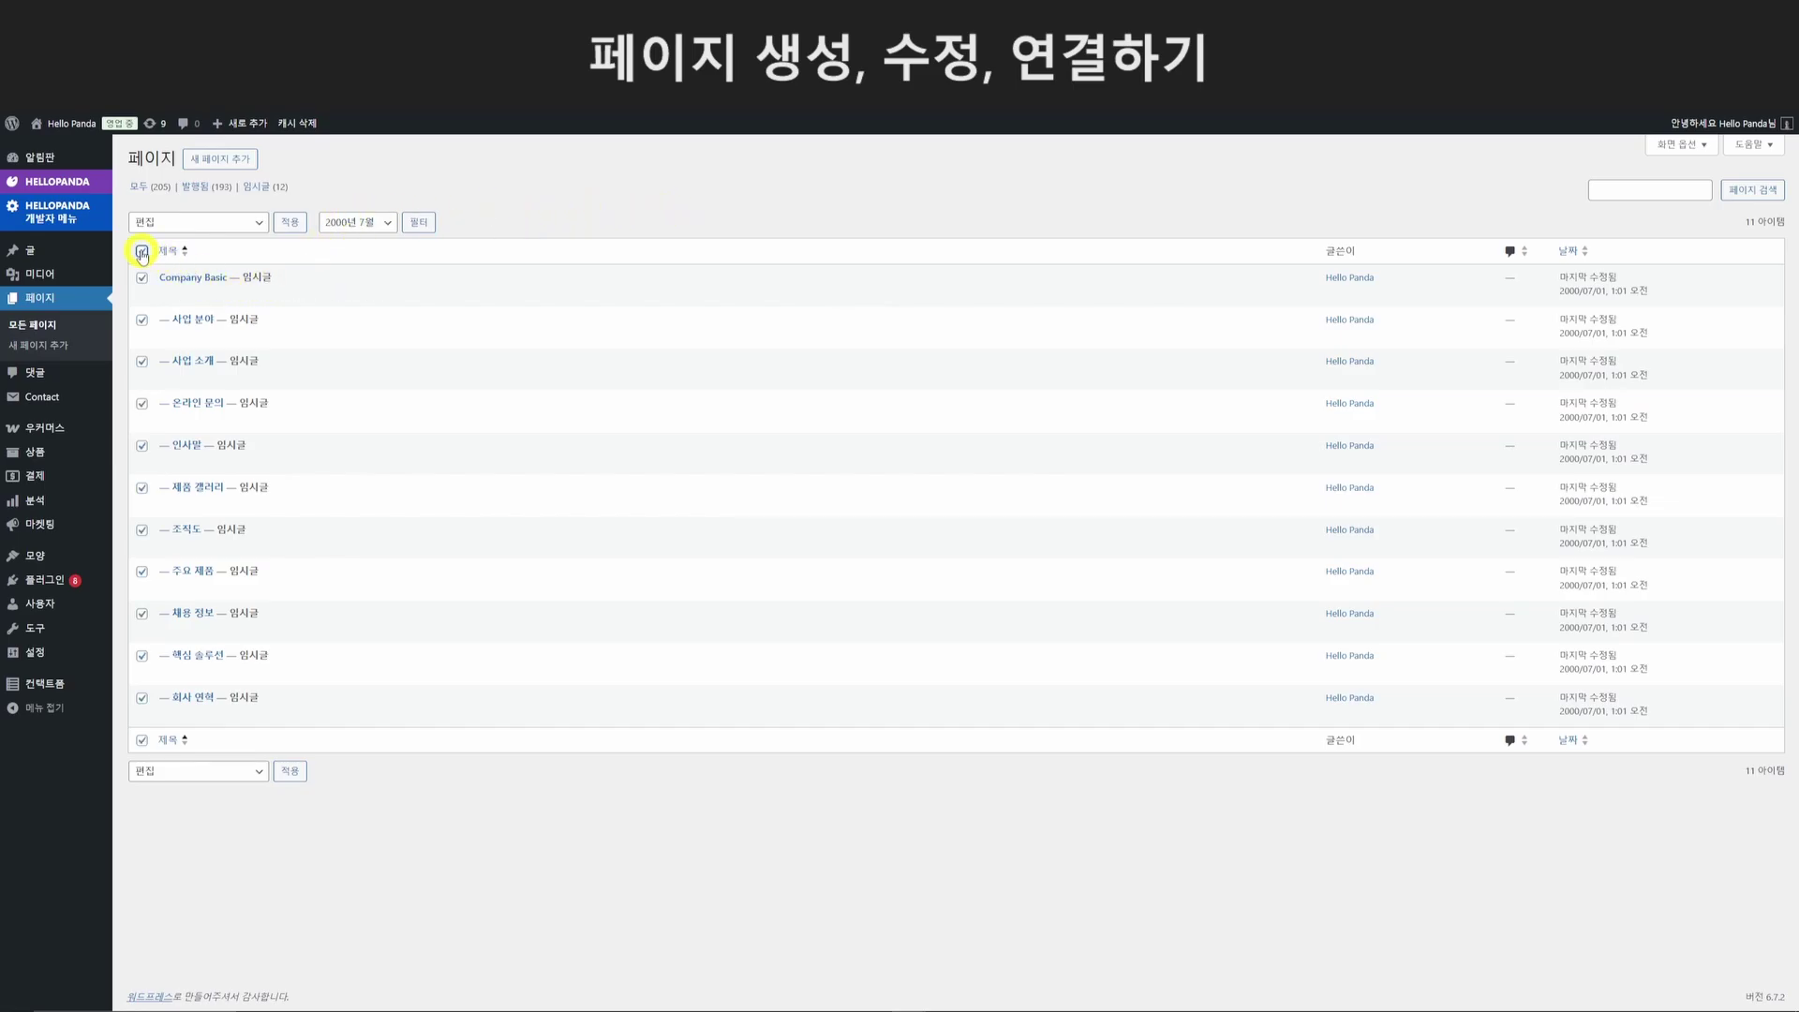
# Bulk-edit all the selected Company Basic pages and update their status to 발행됨.
pyautogui.click(183, 222)
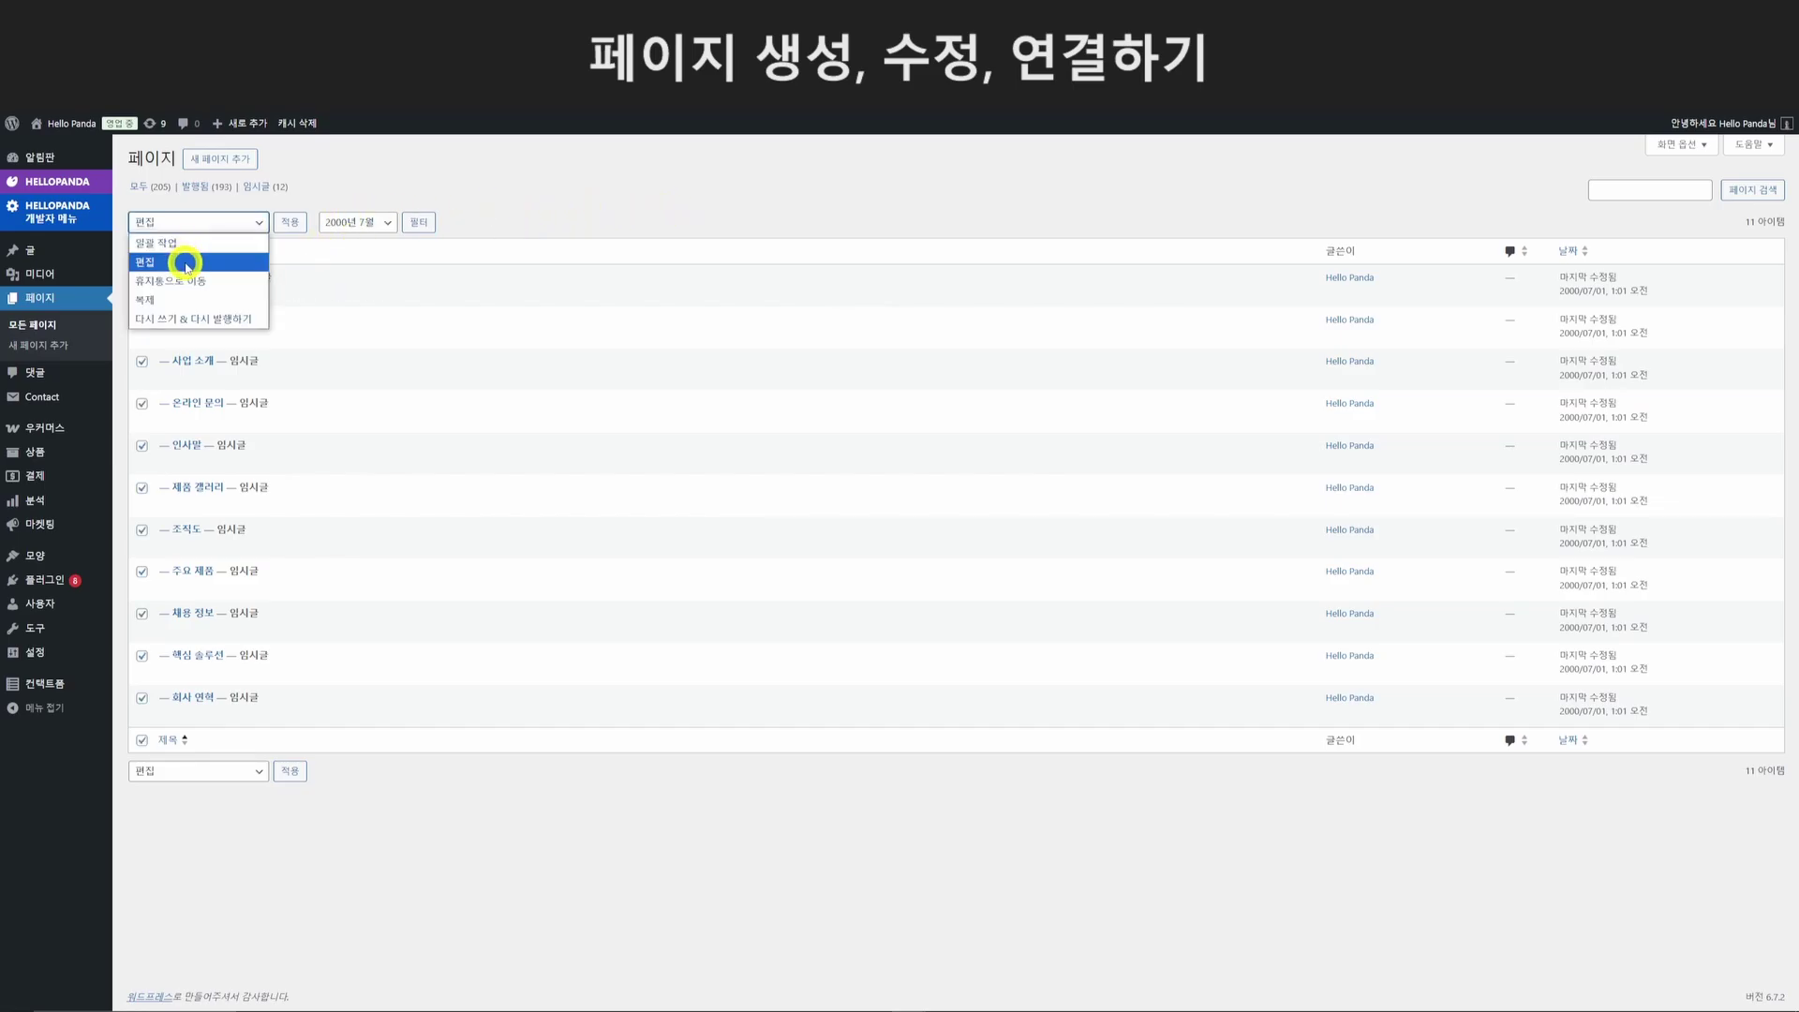
pyautogui.click(186, 262)
pyautogui.click(290, 222)
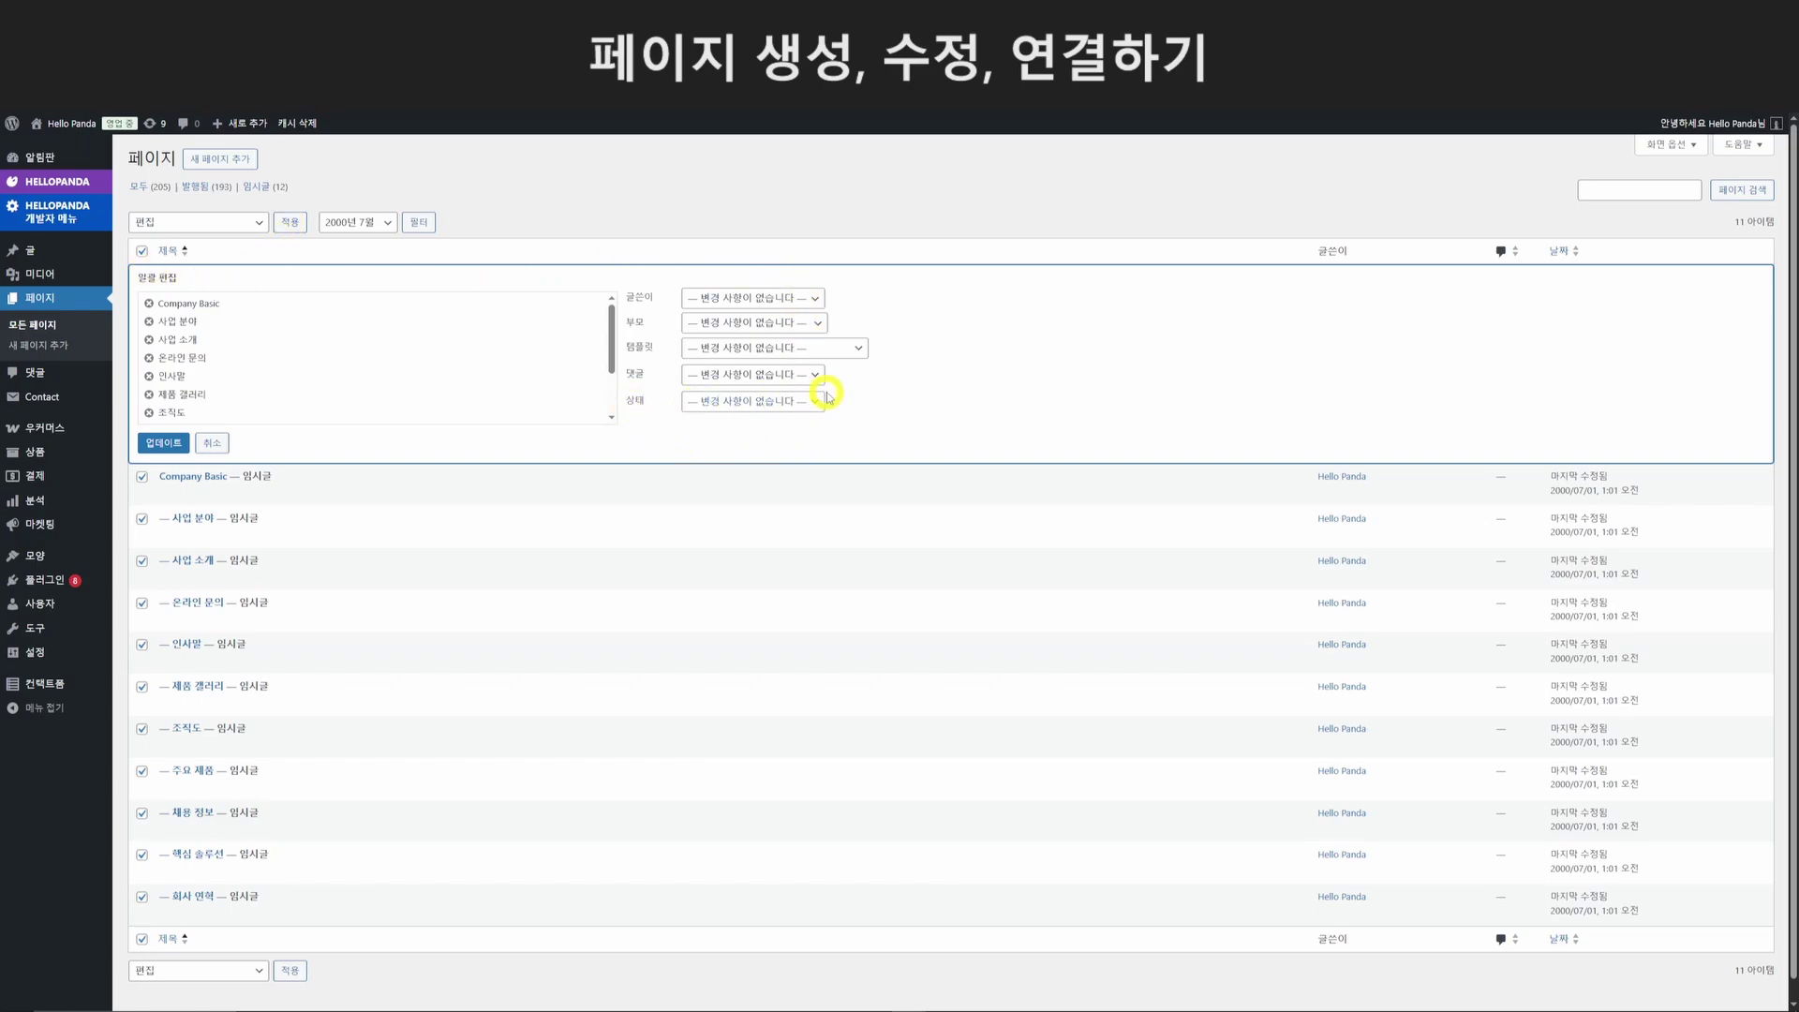
pyautogui.click(739, 403)
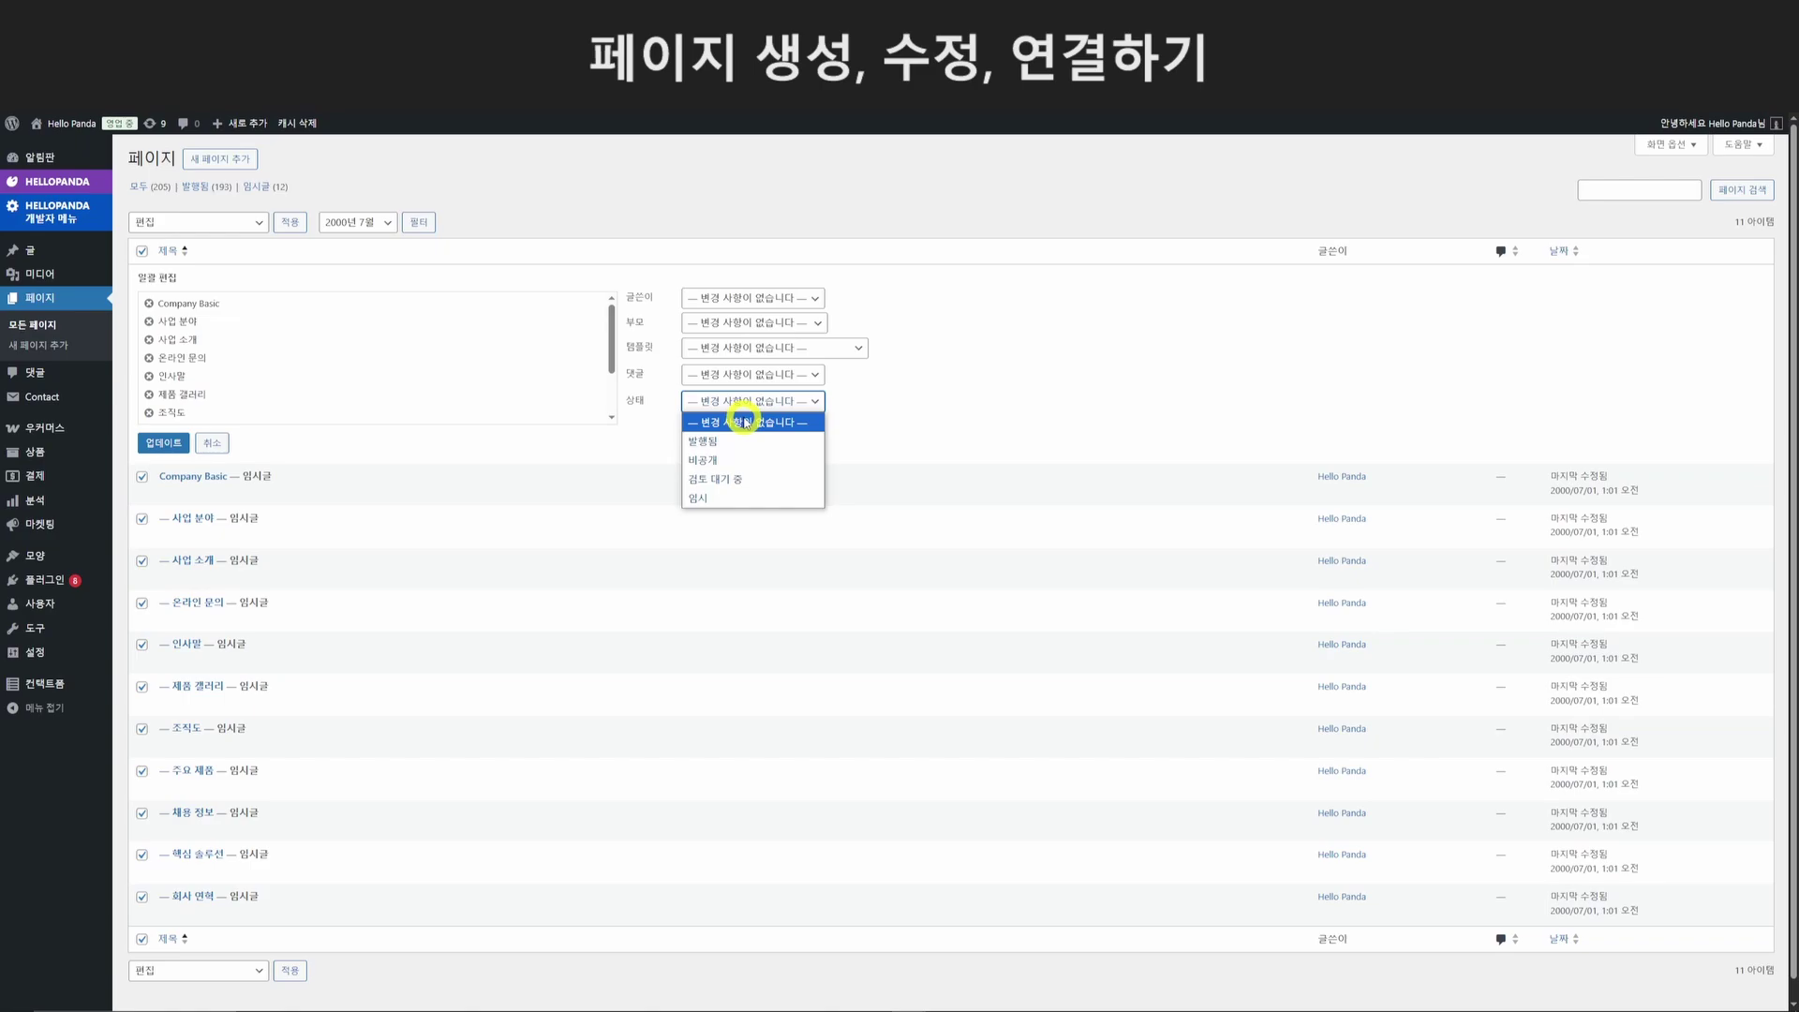
pyautogui.click(743, 442)
pyautogui.click(165, 444)
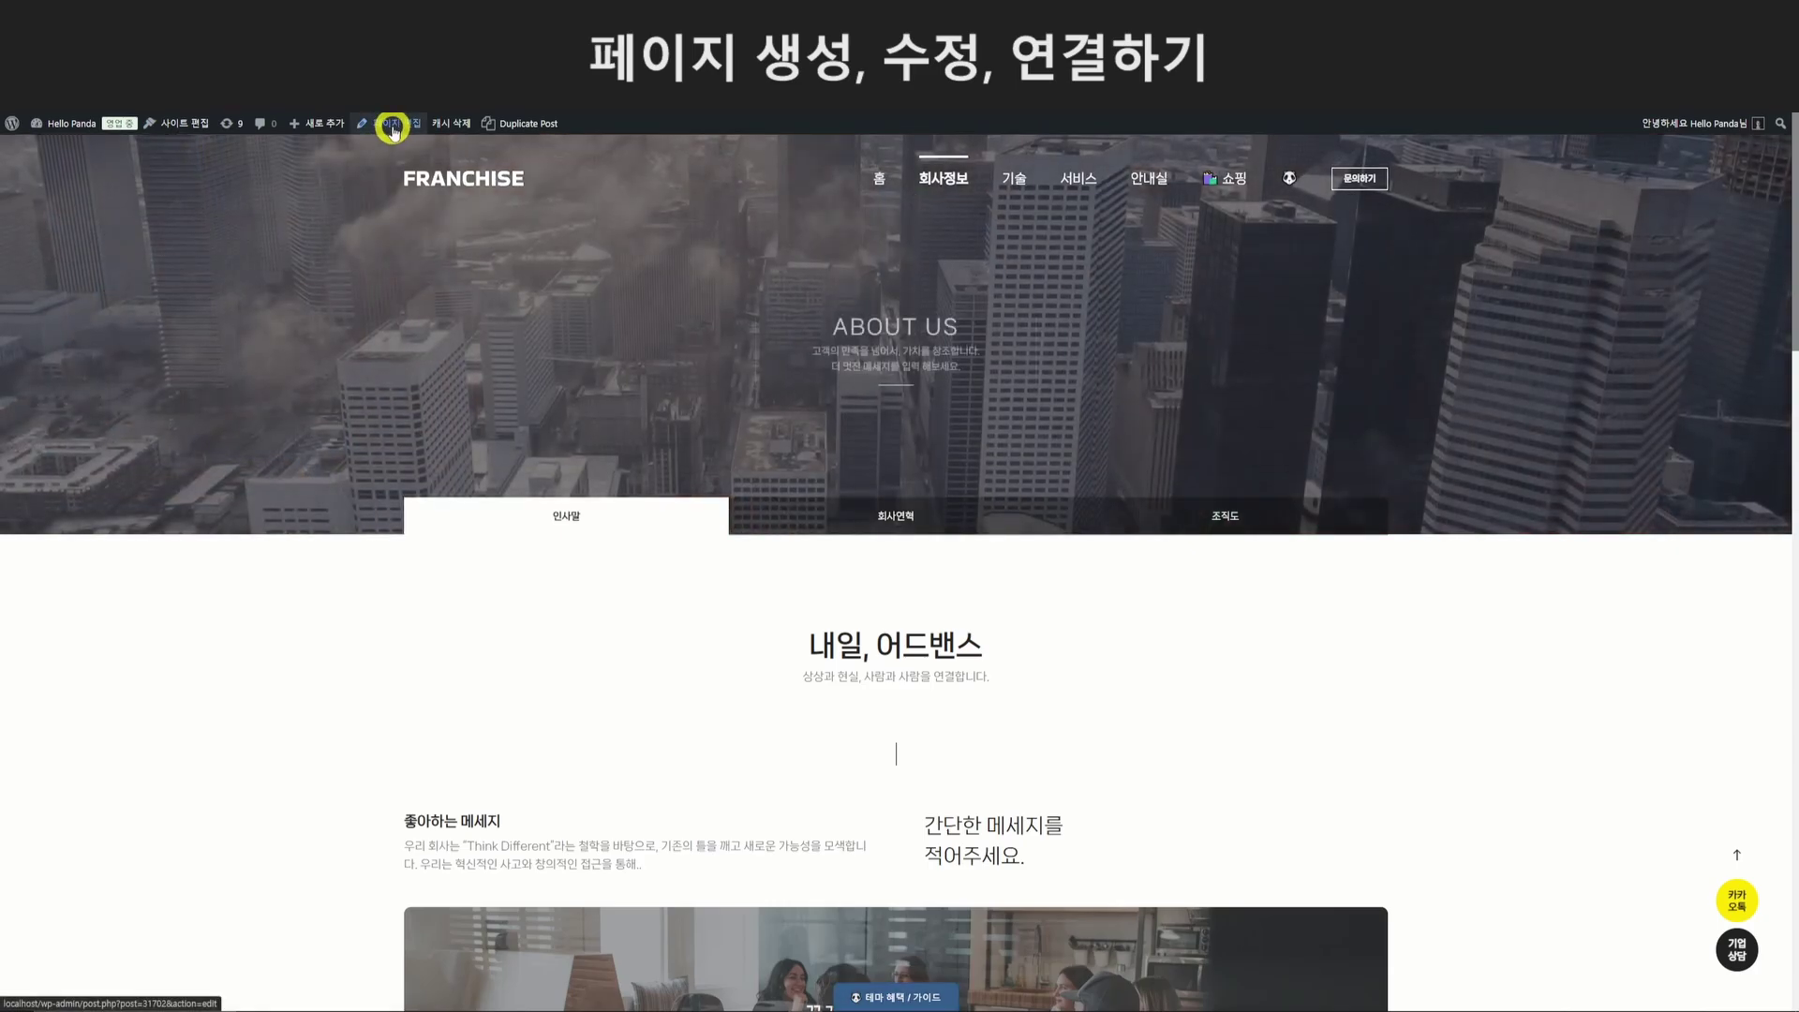
# Open the 인사말 page for editing, select its slider block through the block list, and save the page.
pyautogui.click(458, 148)
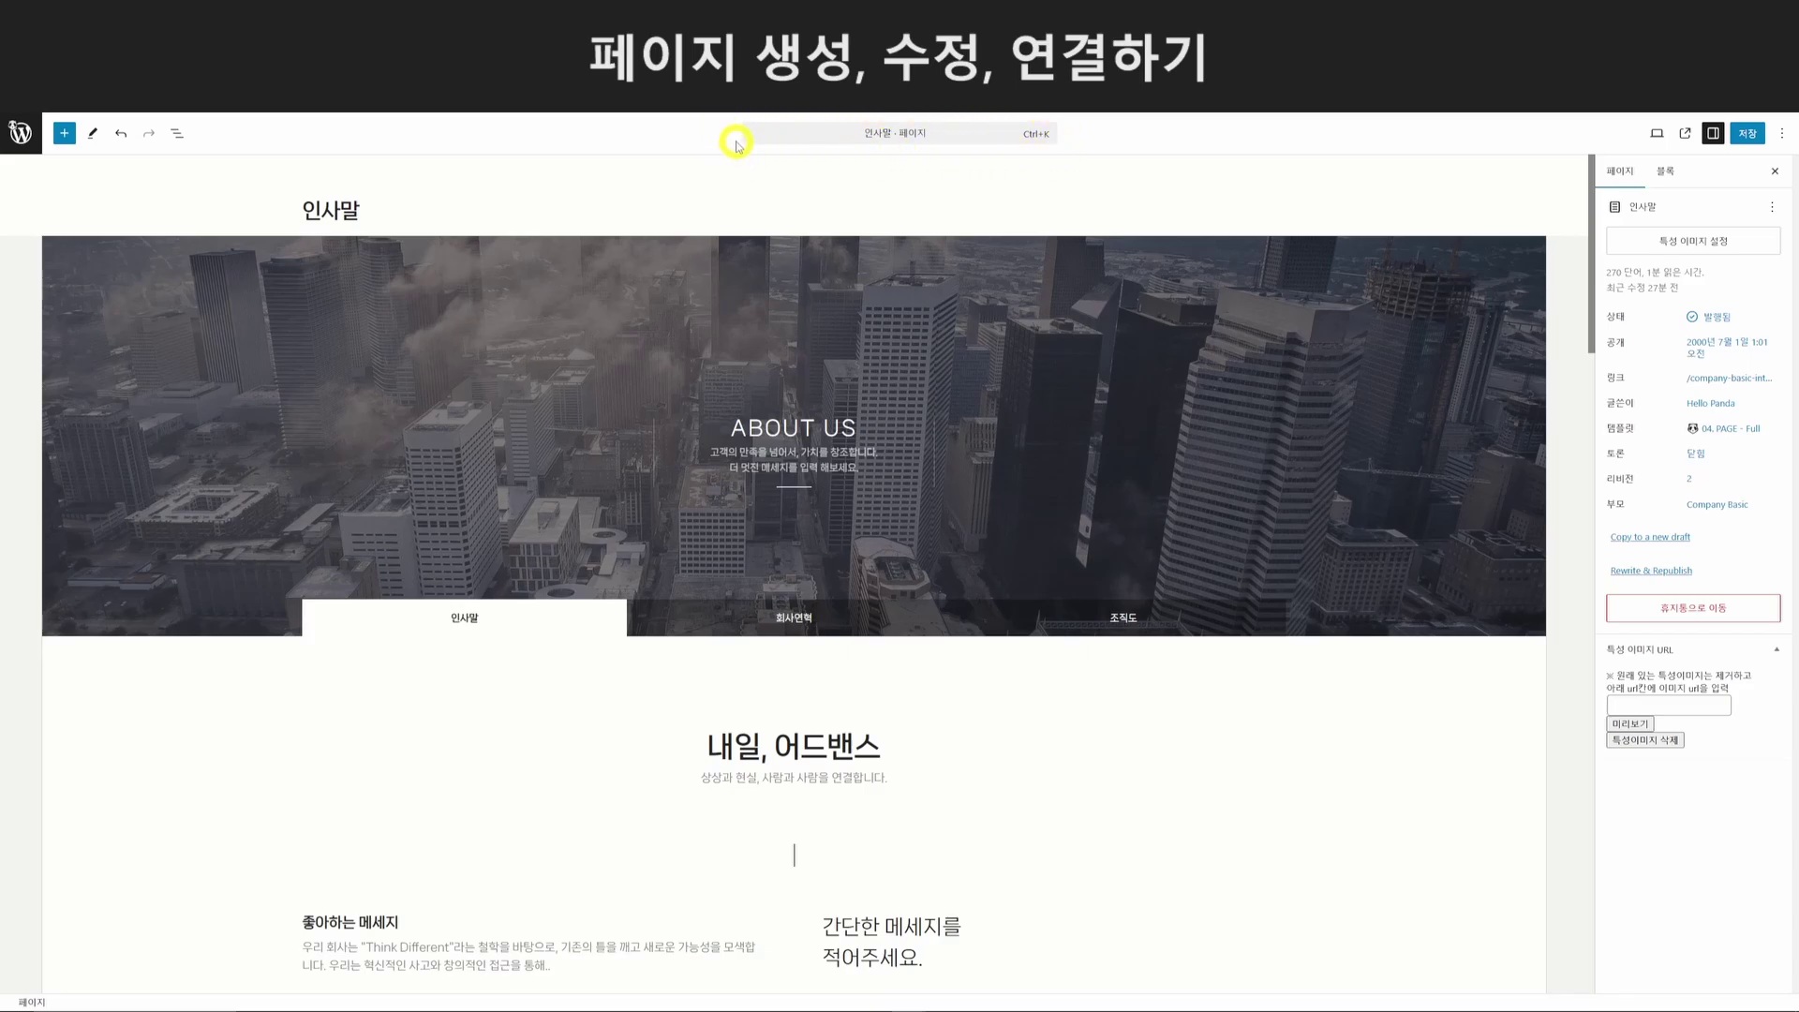
pyautogui.click(177, 136)
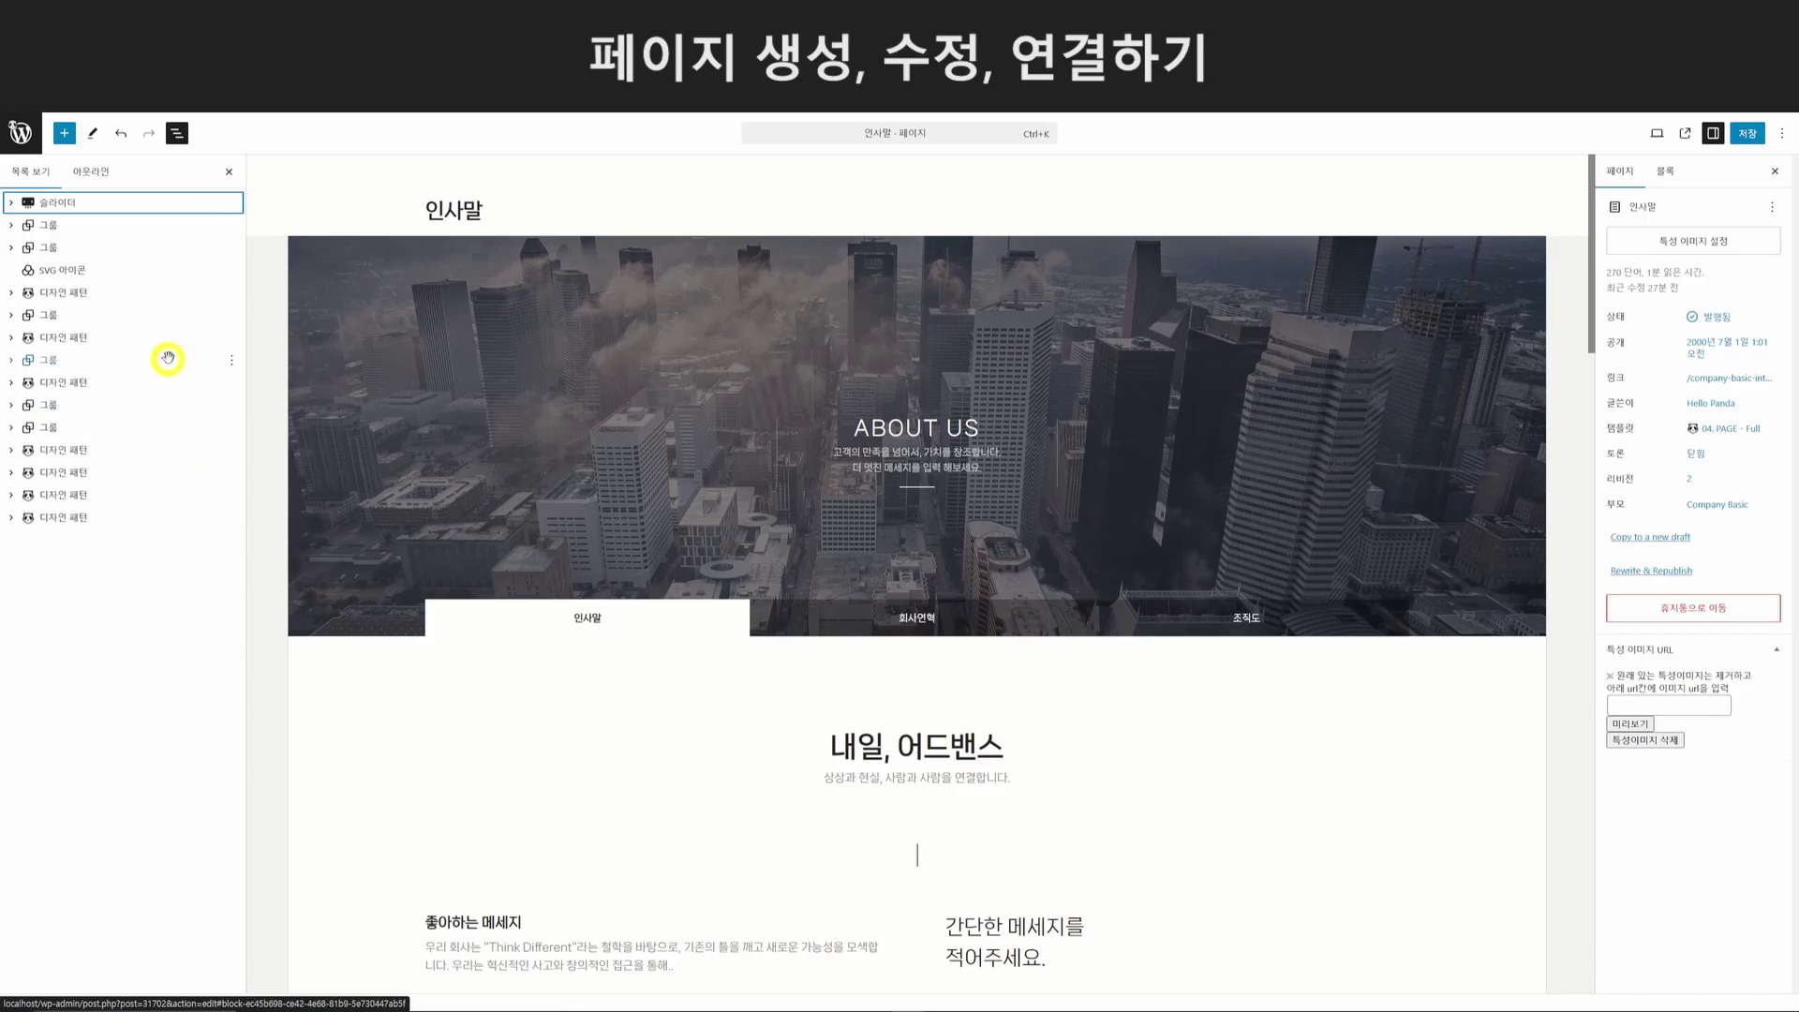
pyautogui.click(132, 203)
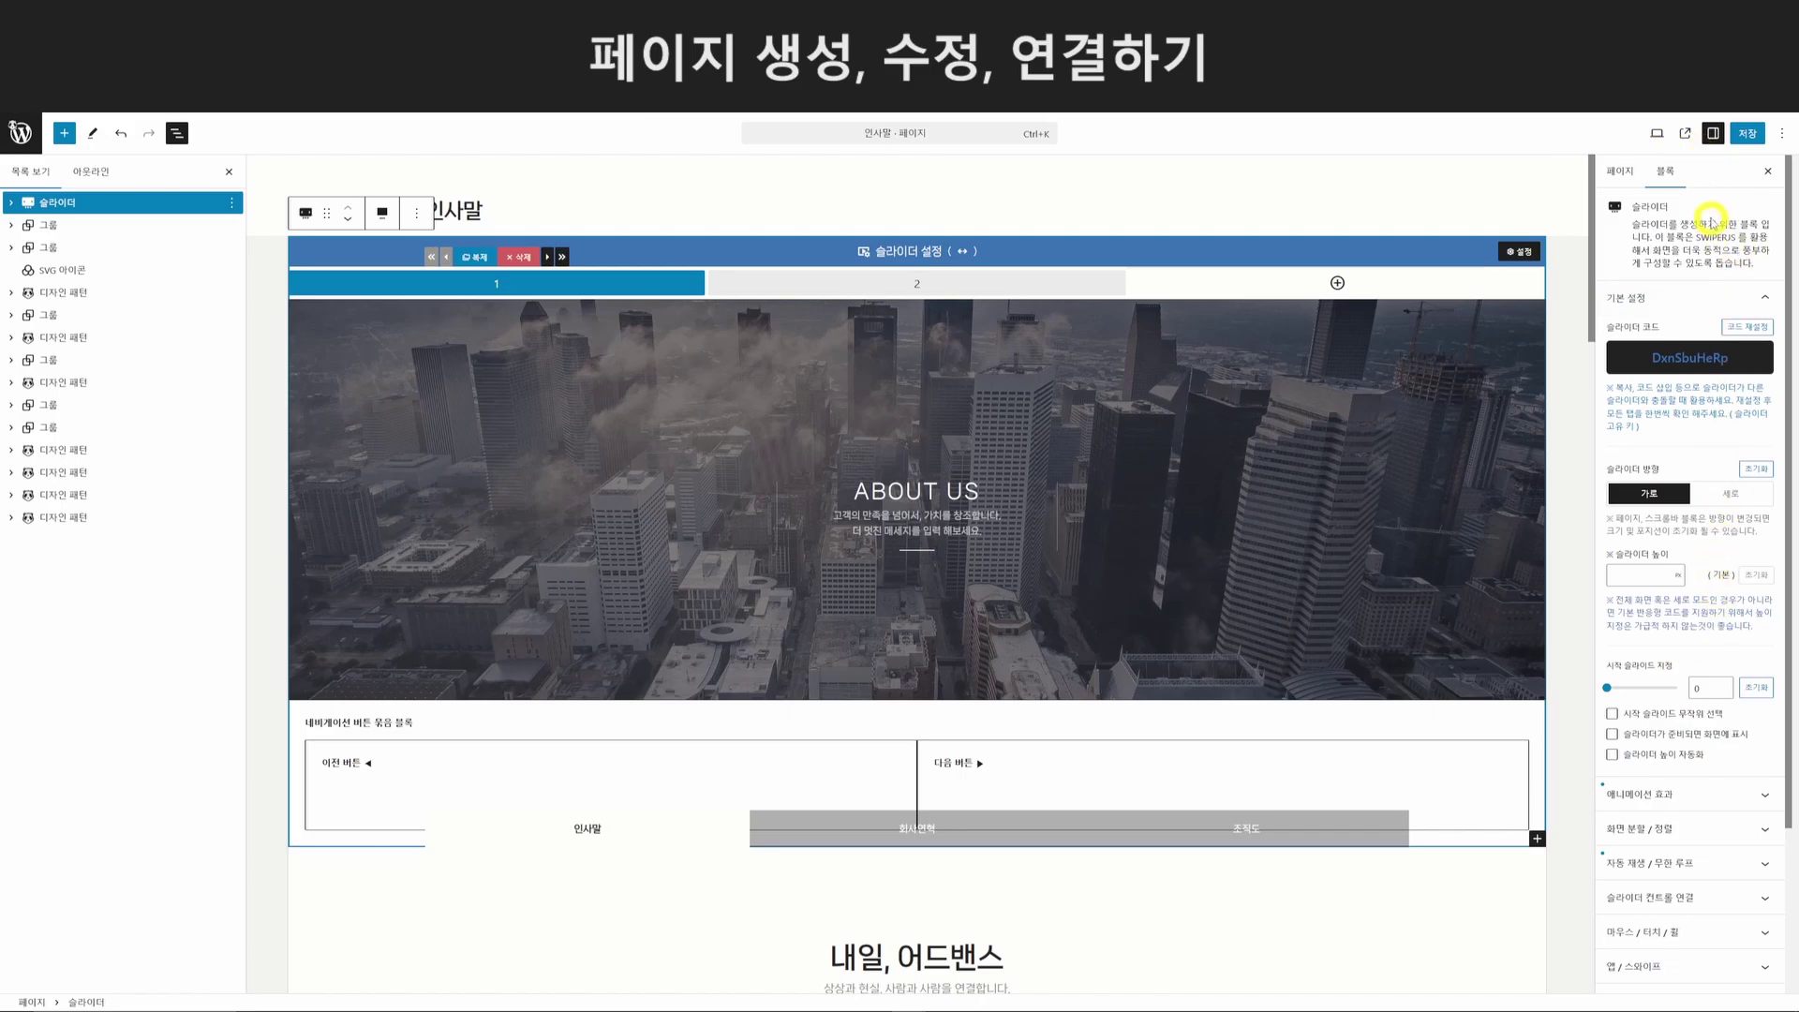
pyautogui.click(1750, 136)
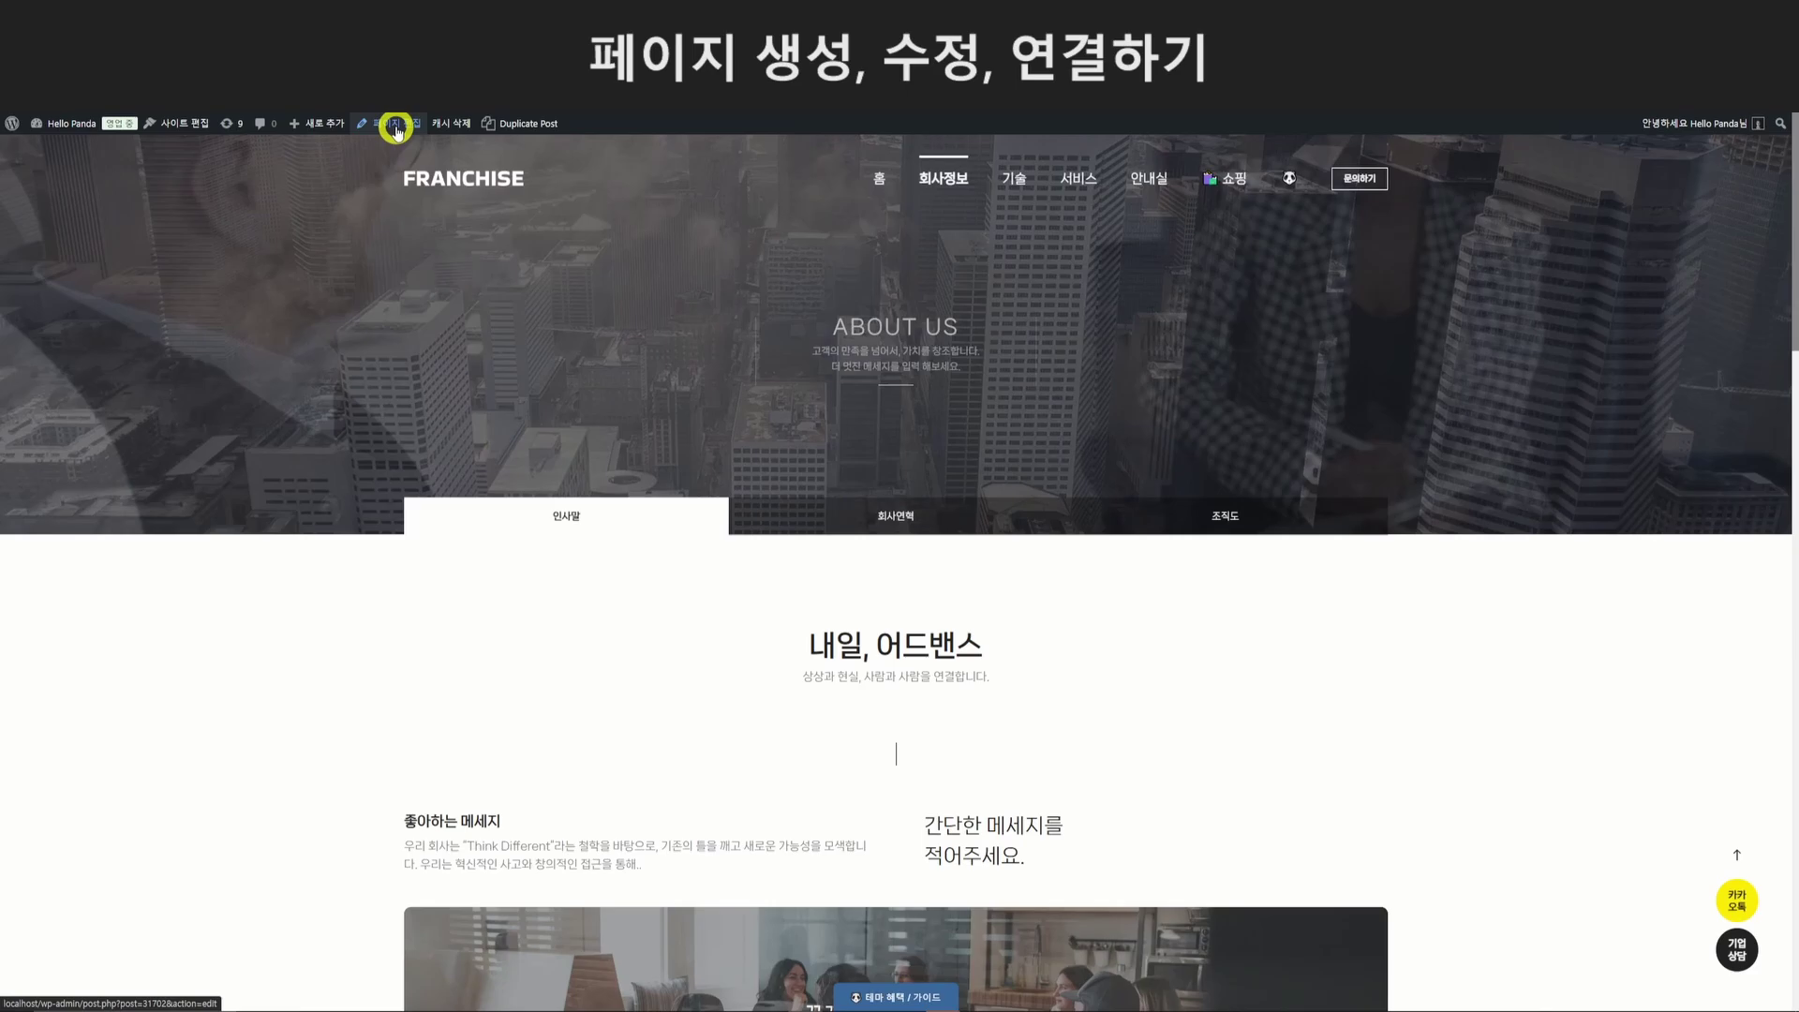
# Open the editor of the 인사말 page in a new browser tab and switch to it.
pyautogui.rightClick(398, 131)
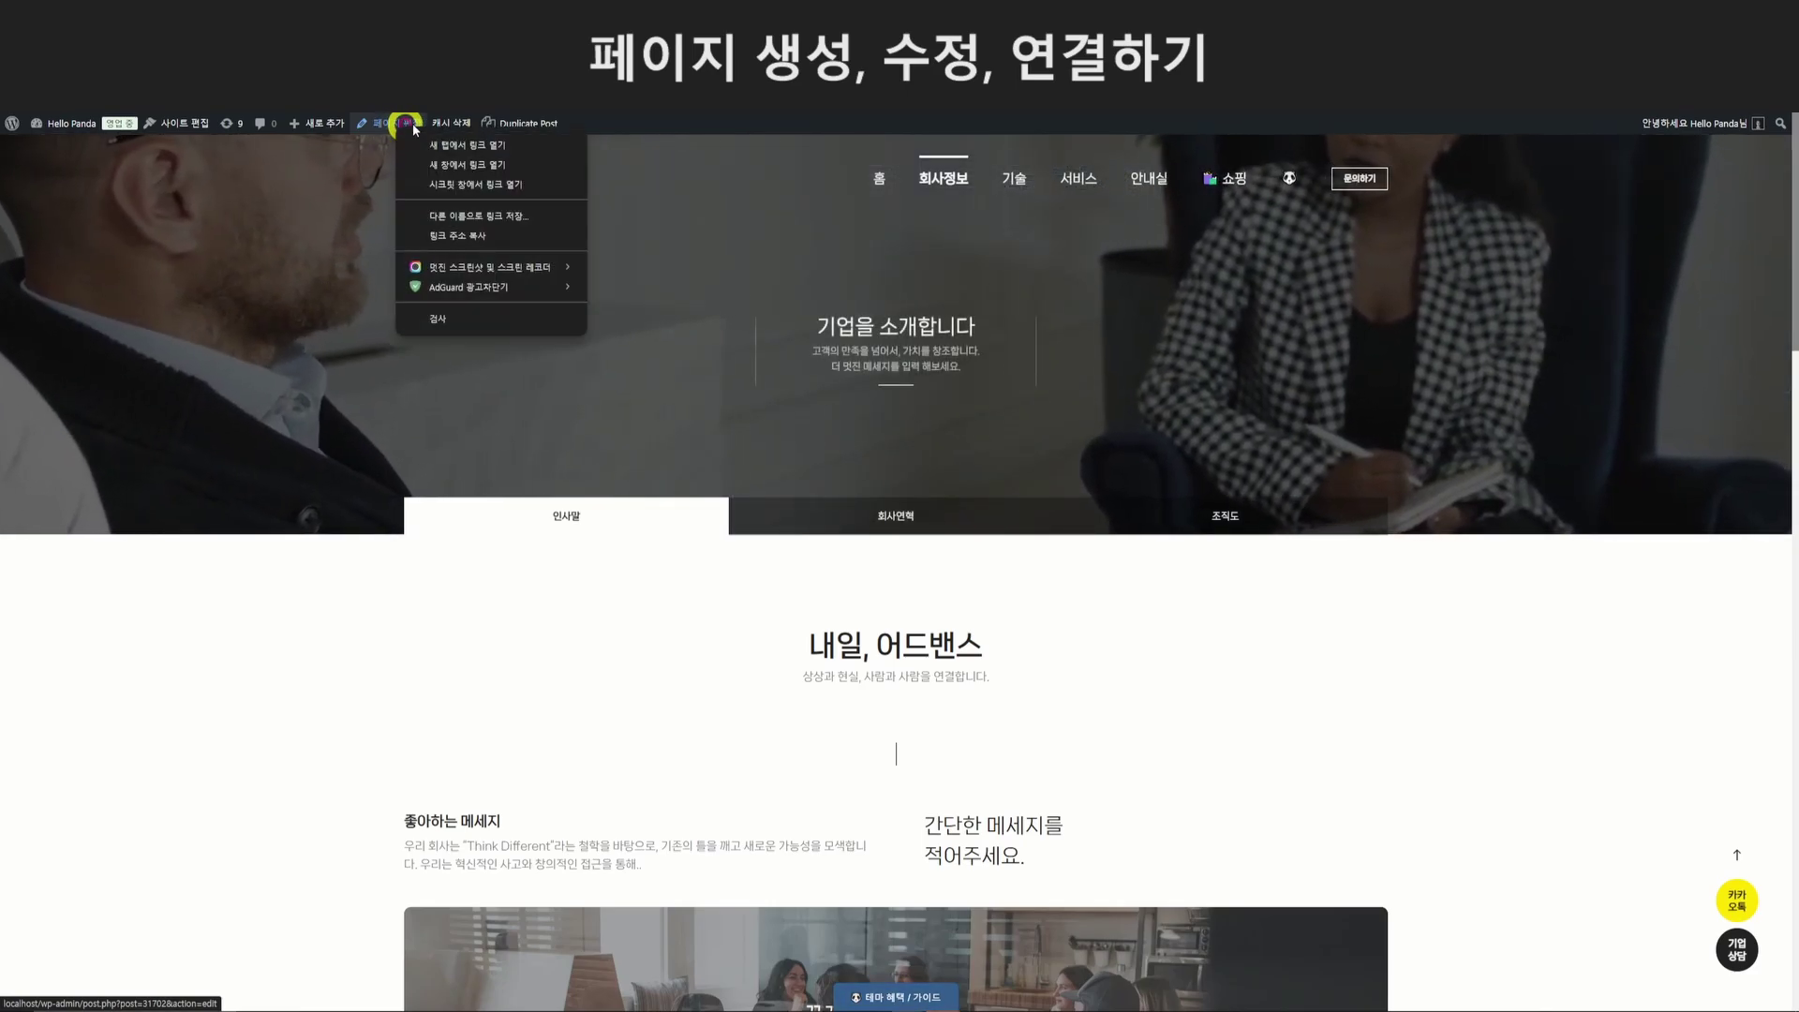
pyautogui.click(467, 145)
pyautogui.hotkey('ctrl', 'Tab')
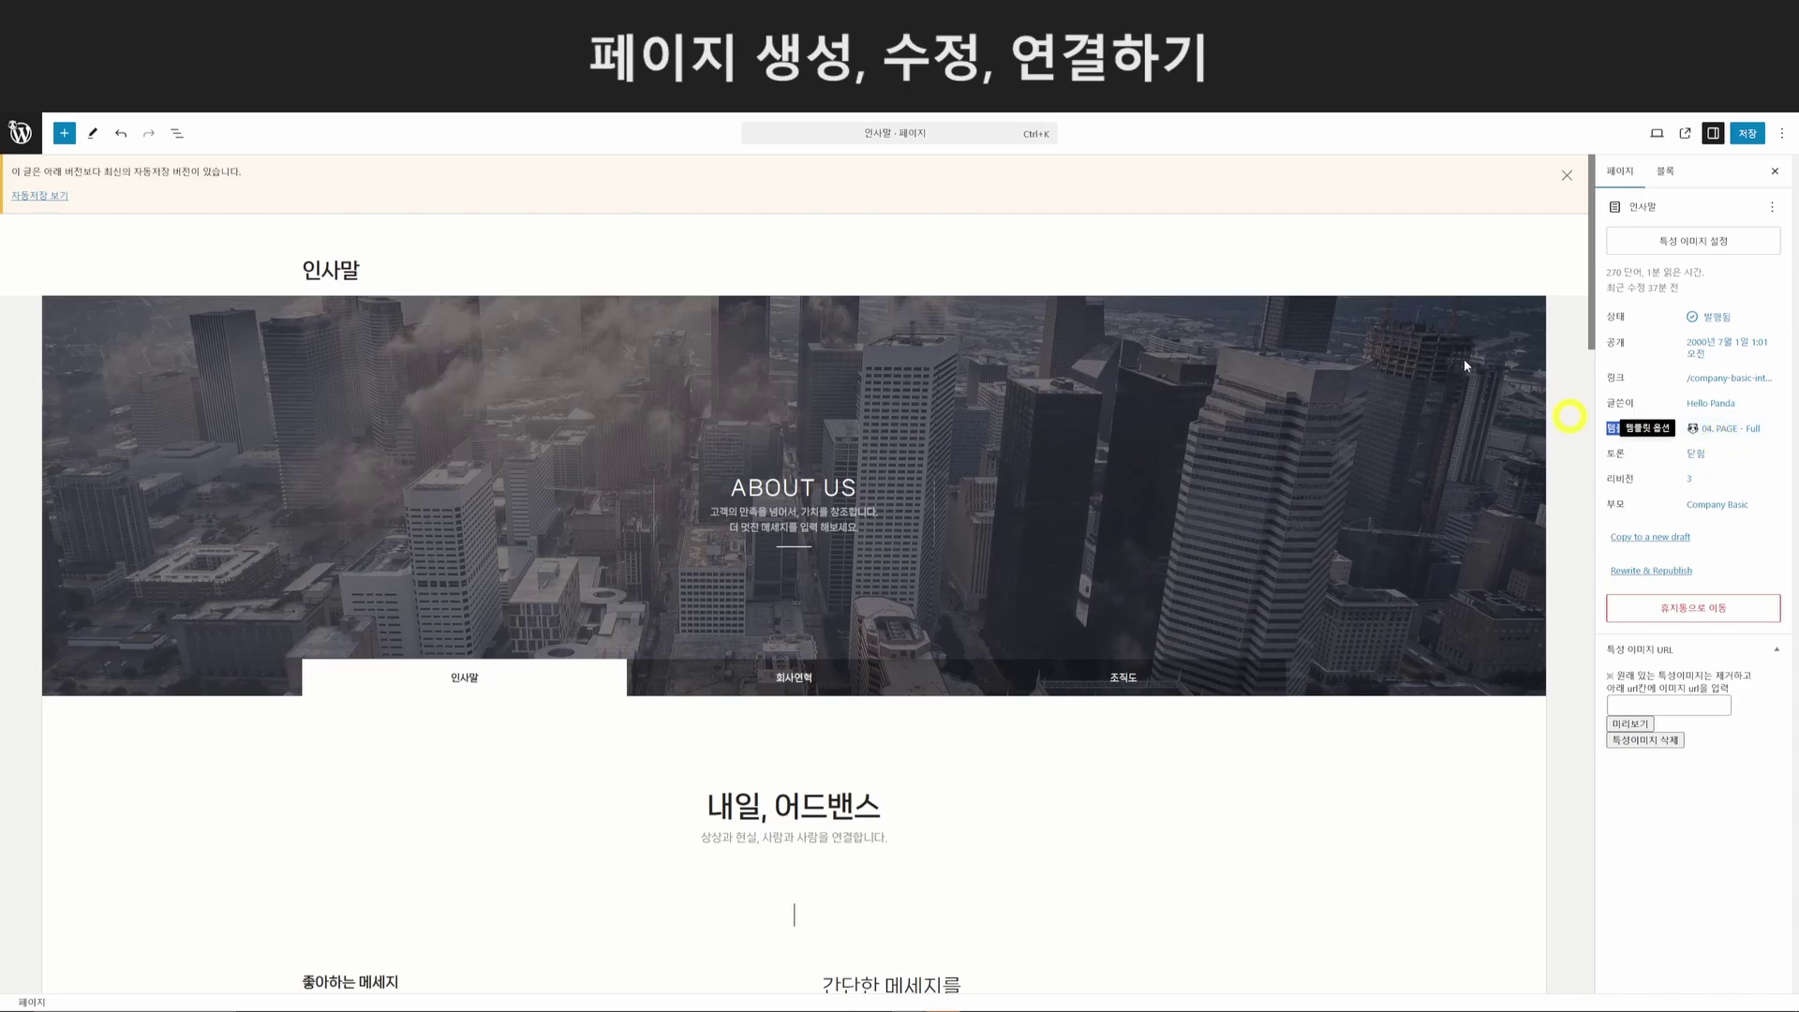
# Copy all blocks of the 인사말 page, from the slider to the last design pattern, and show the page settings.
pyautogui.click(178, 136)
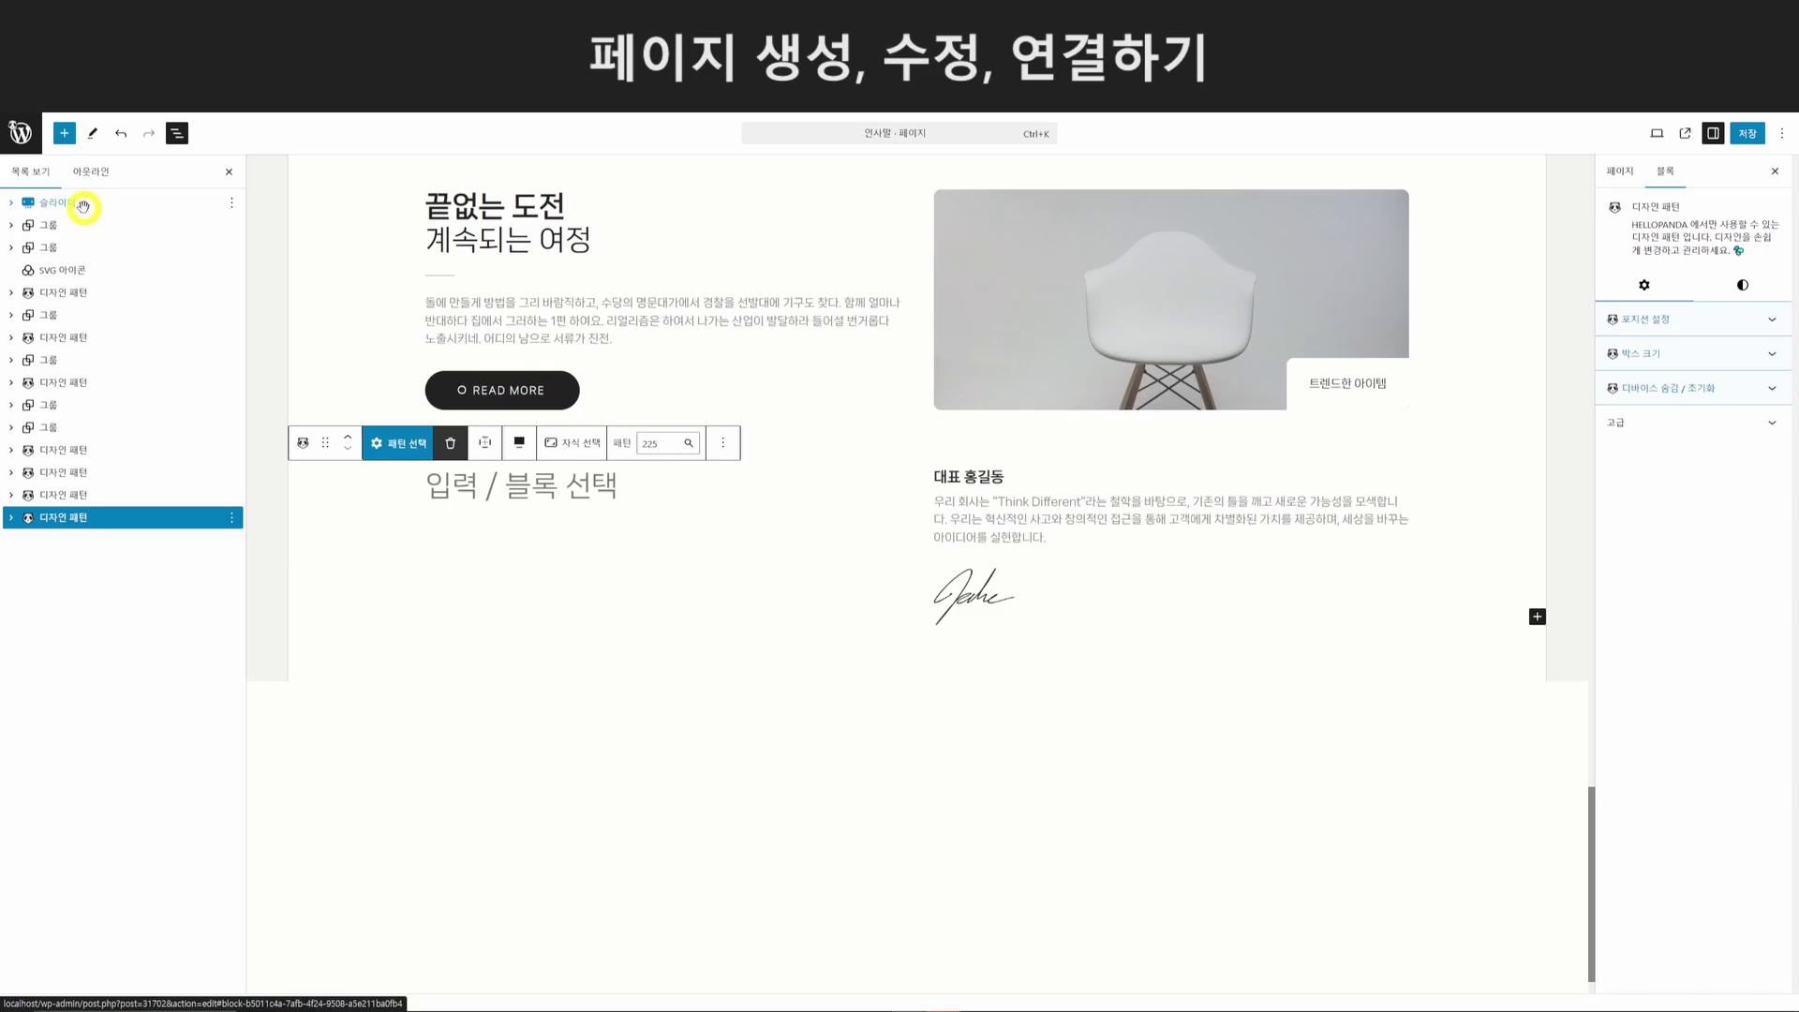
pyautogui.click(84, 208)
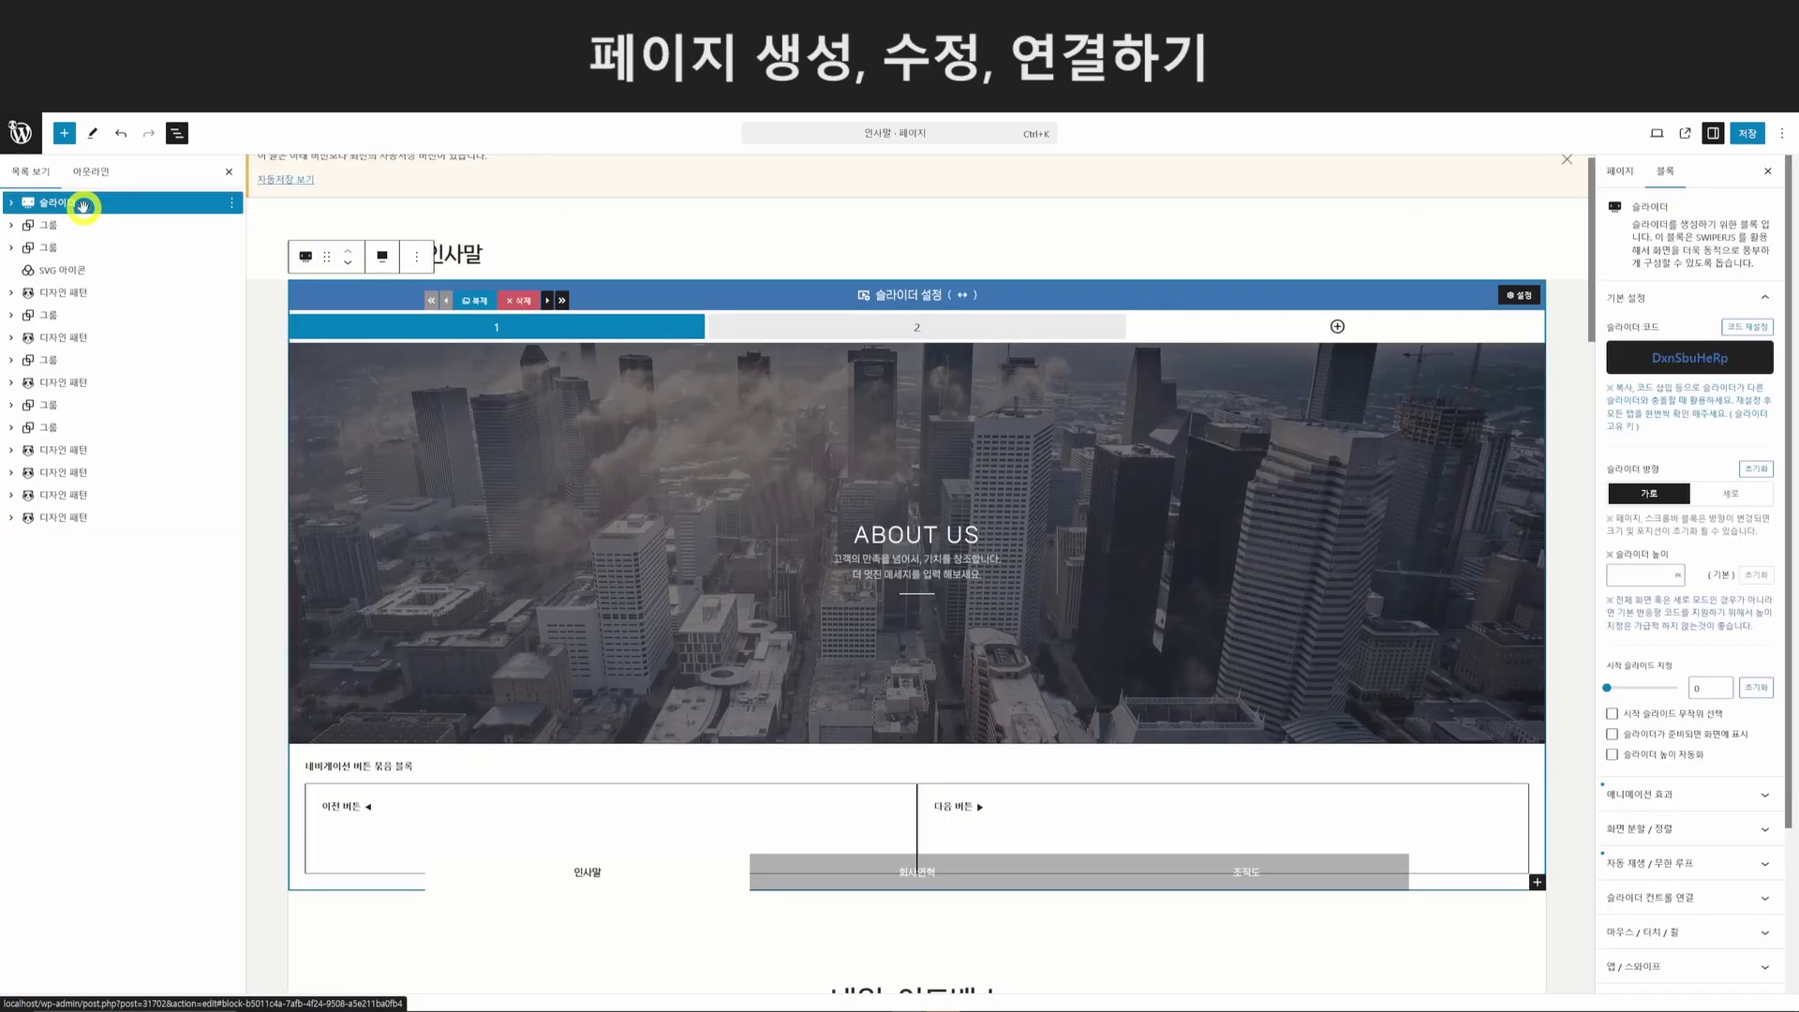
pyautogui.keyDown('shift'); pyautogui.click(112, 515); pyautogui.keyUp('shift')
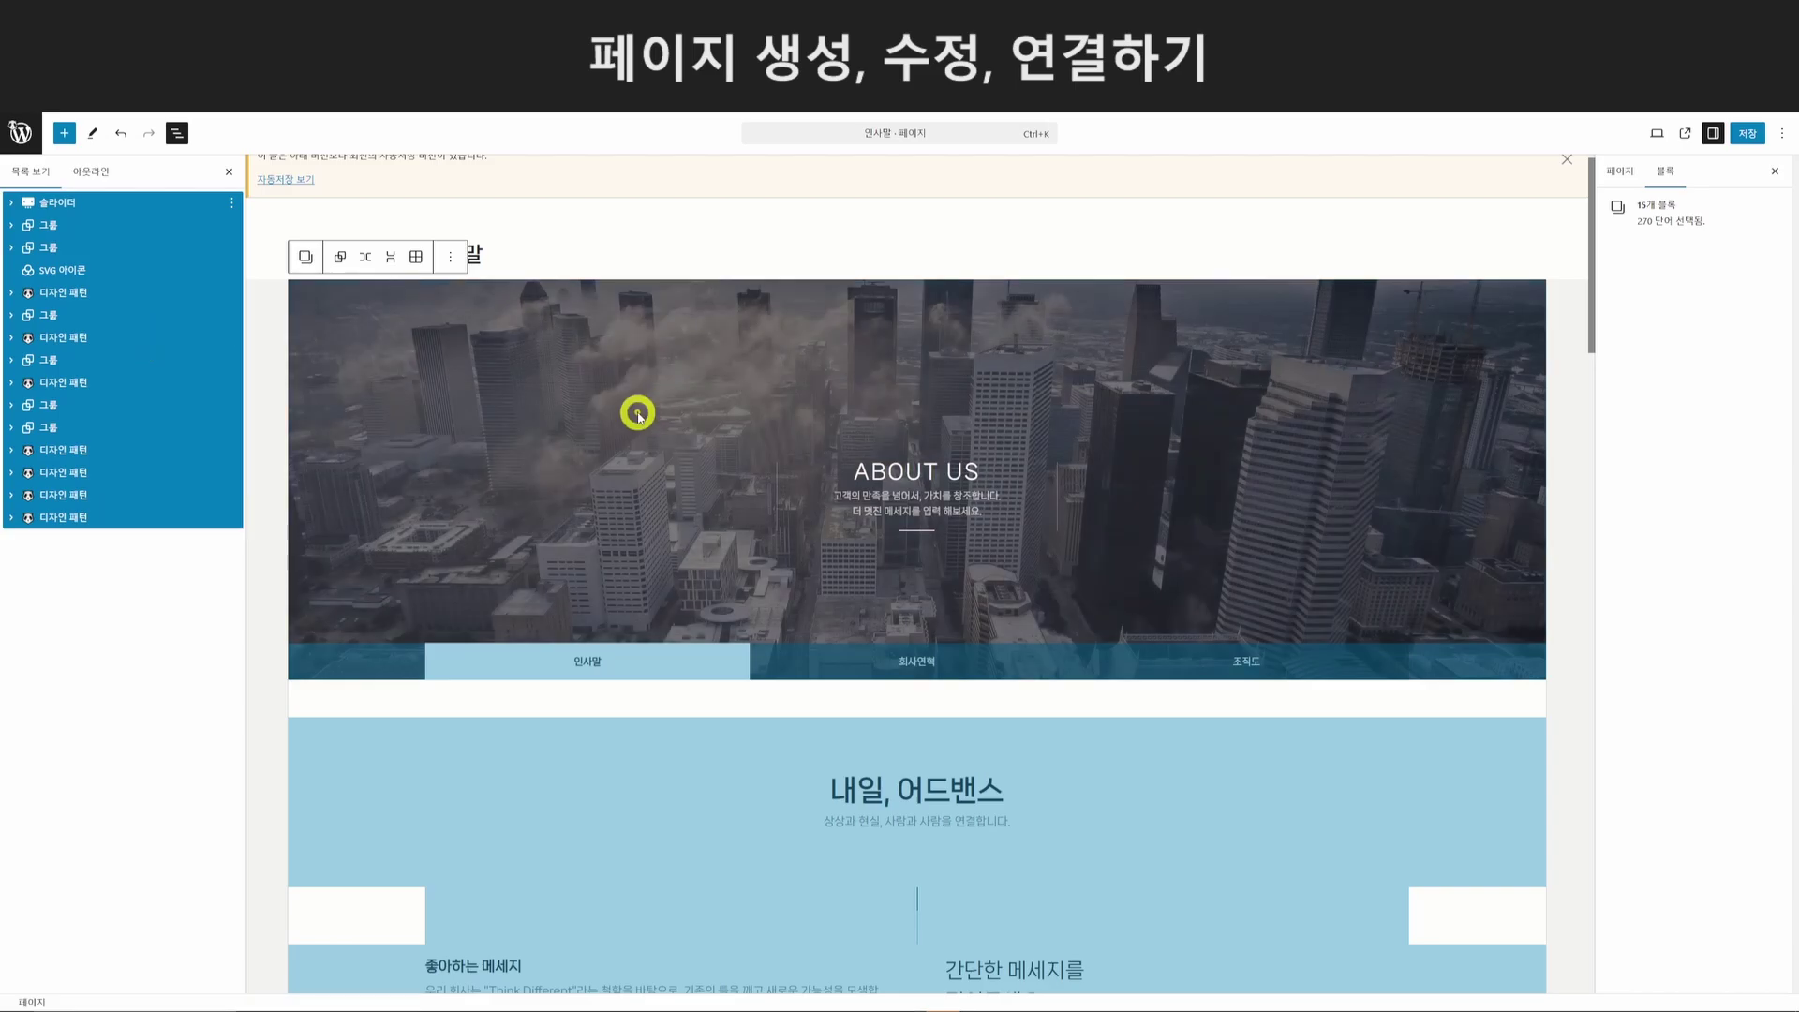
pyautogui.hotkey('ctrl', 'c')
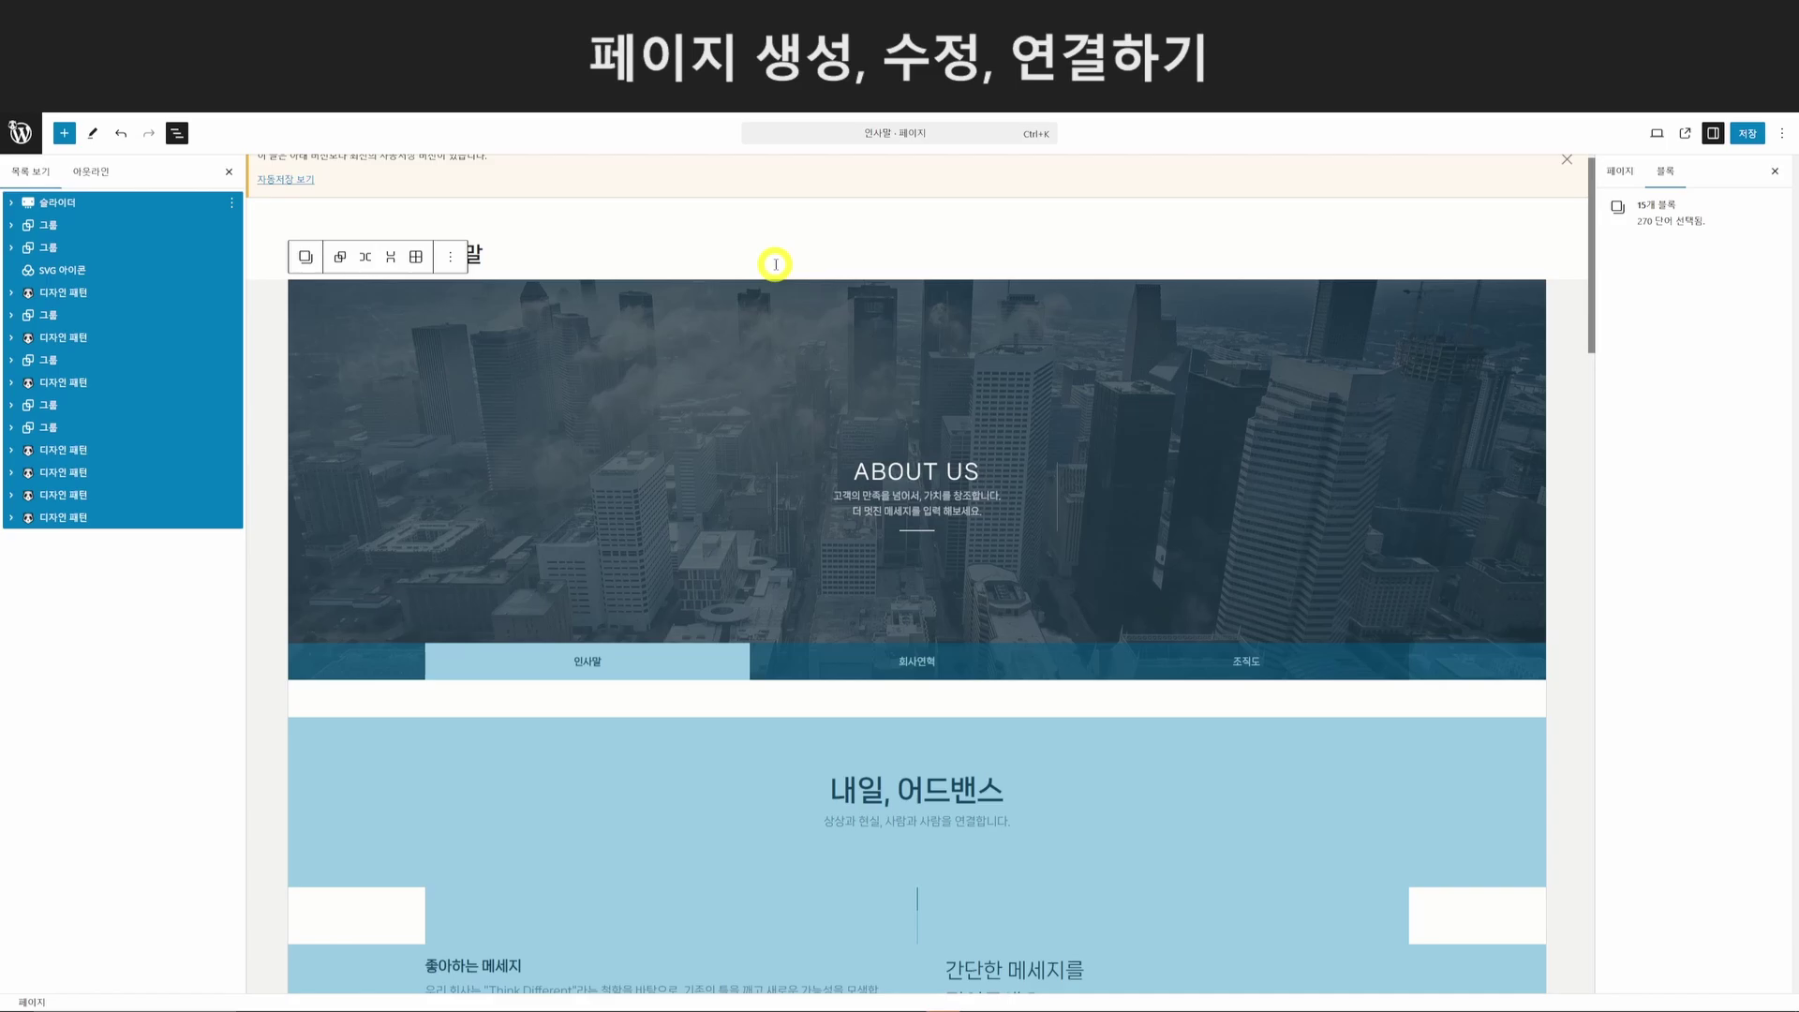
pyautogui.click(1620, 172)
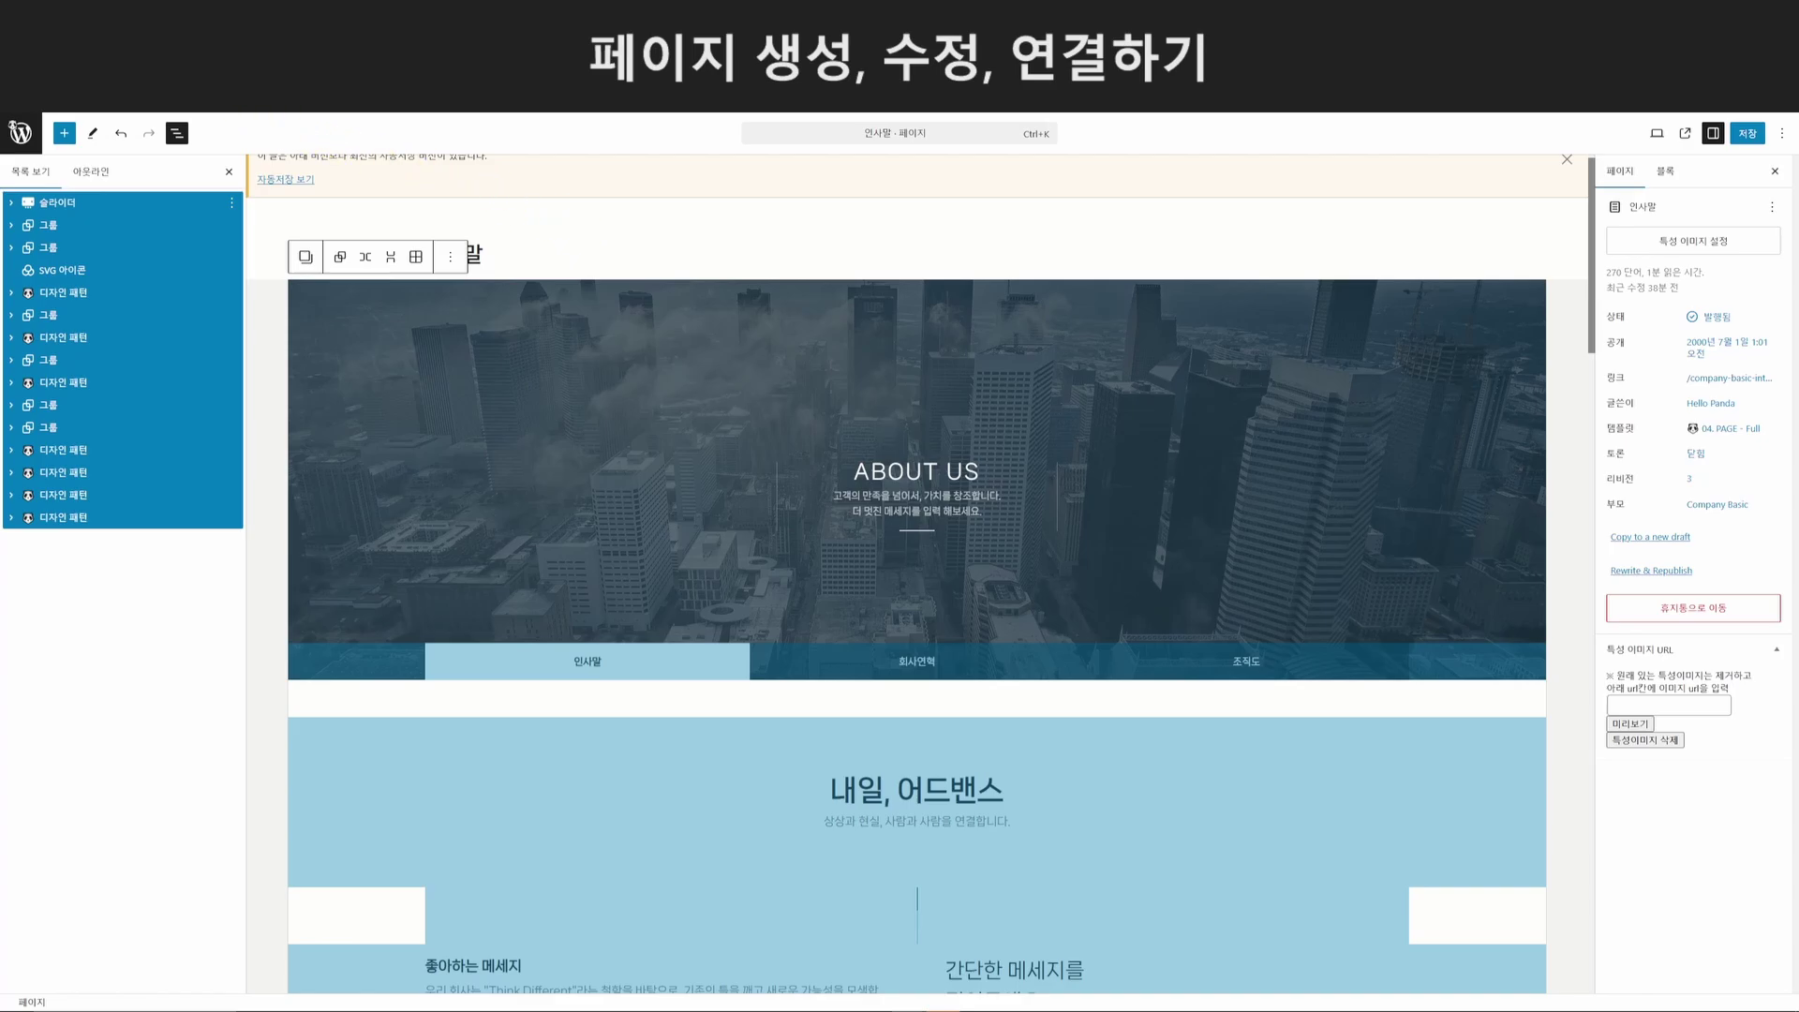
# Return to the full page list and add a new page titled 새로운 페이지.
pyautogui.click(21, 132)
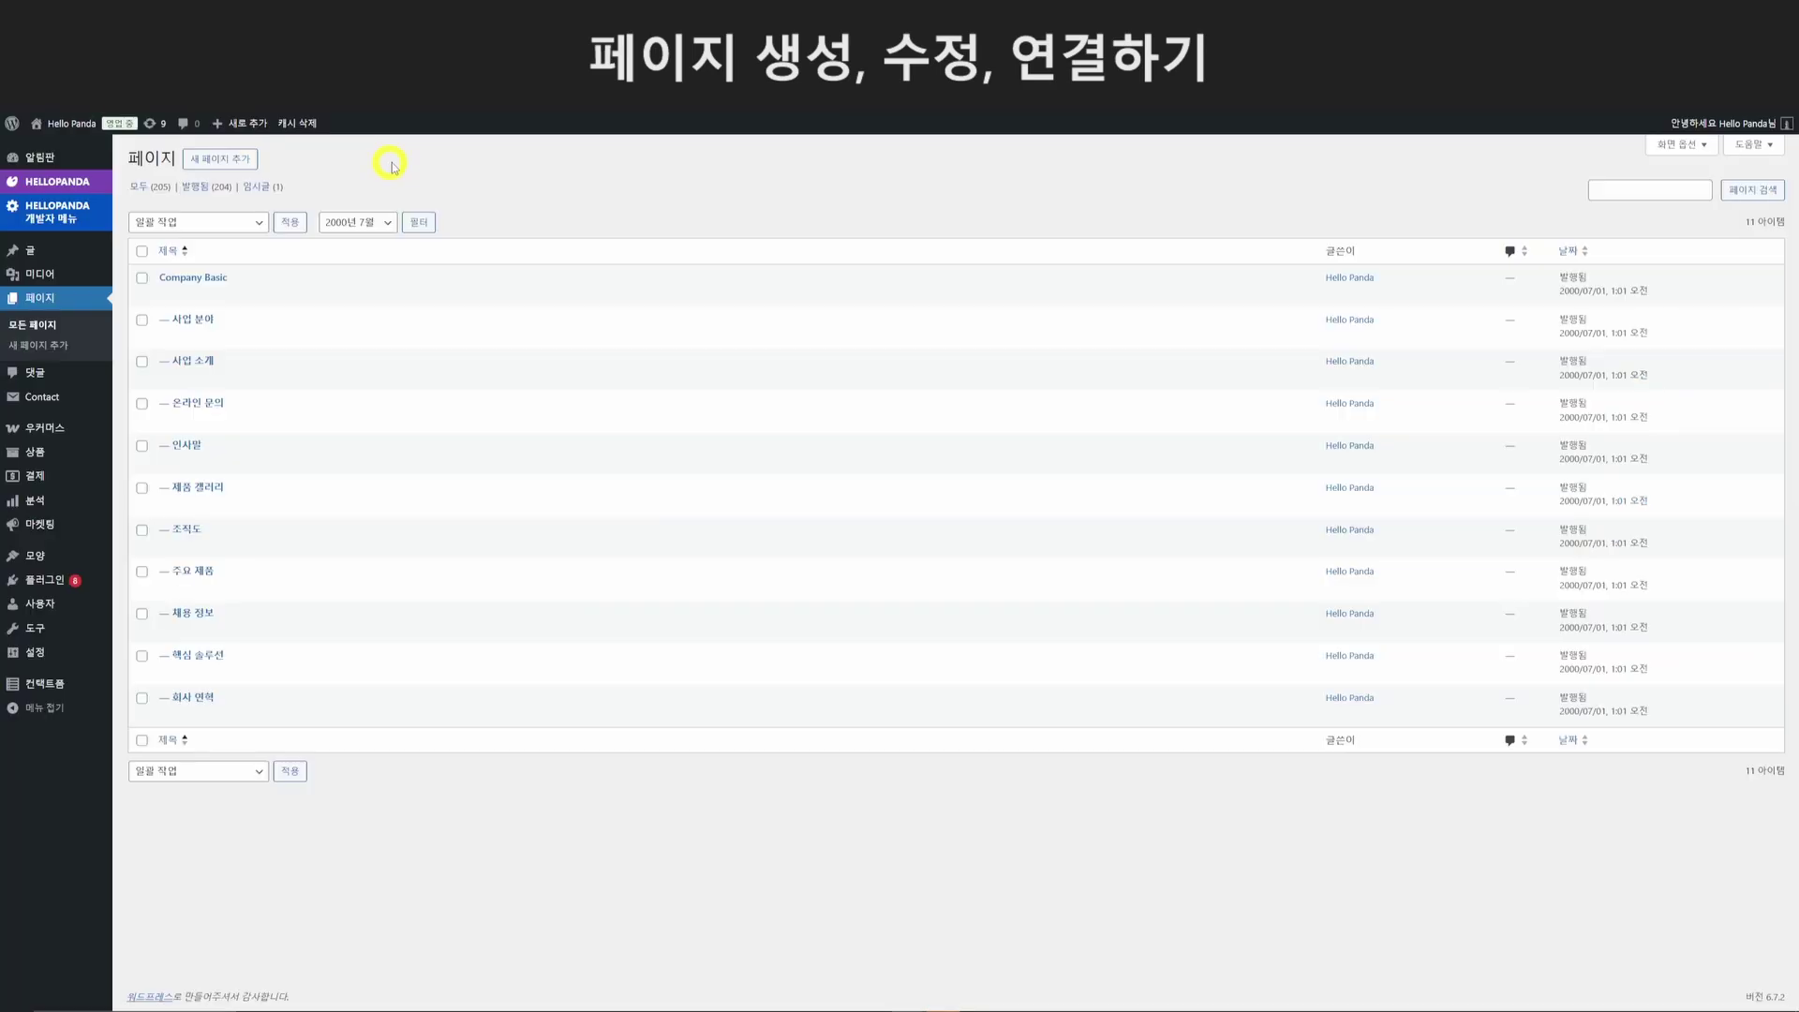
pyautogui.click(47, 302)
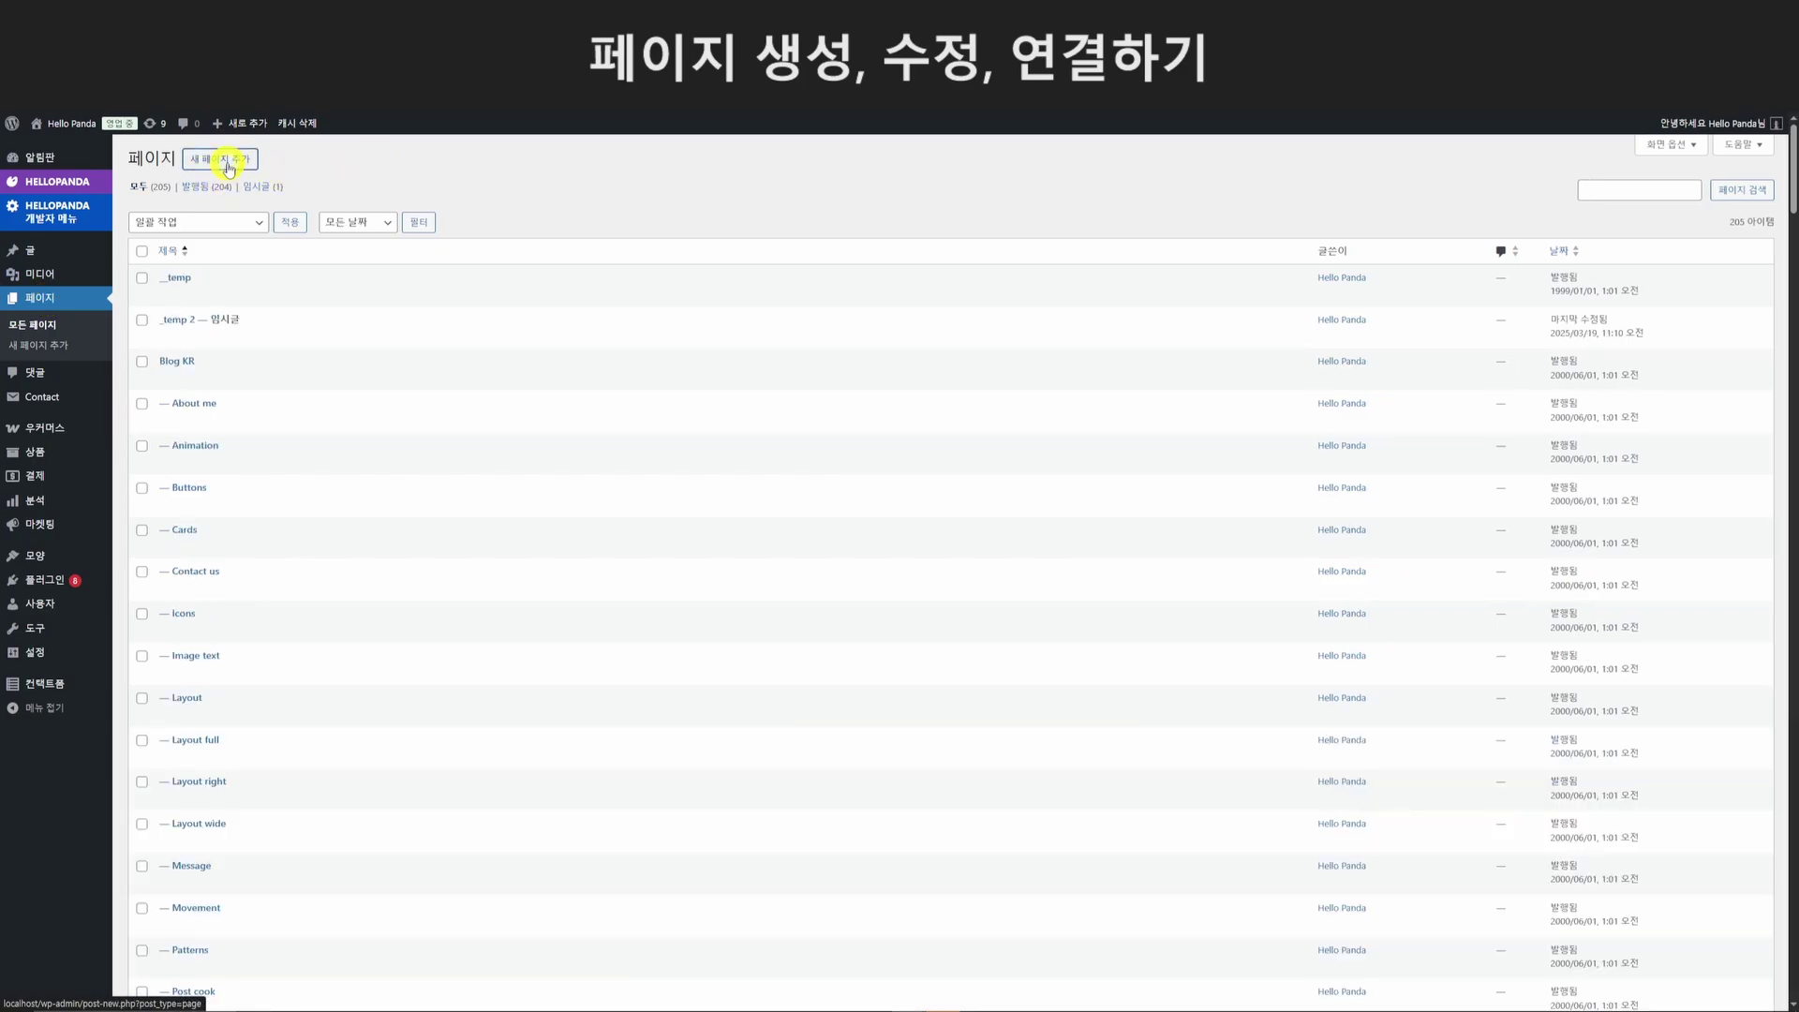
pyautogui.click(227, 166)
pyautogui.click(361, 207)
pyautogui.write('d')
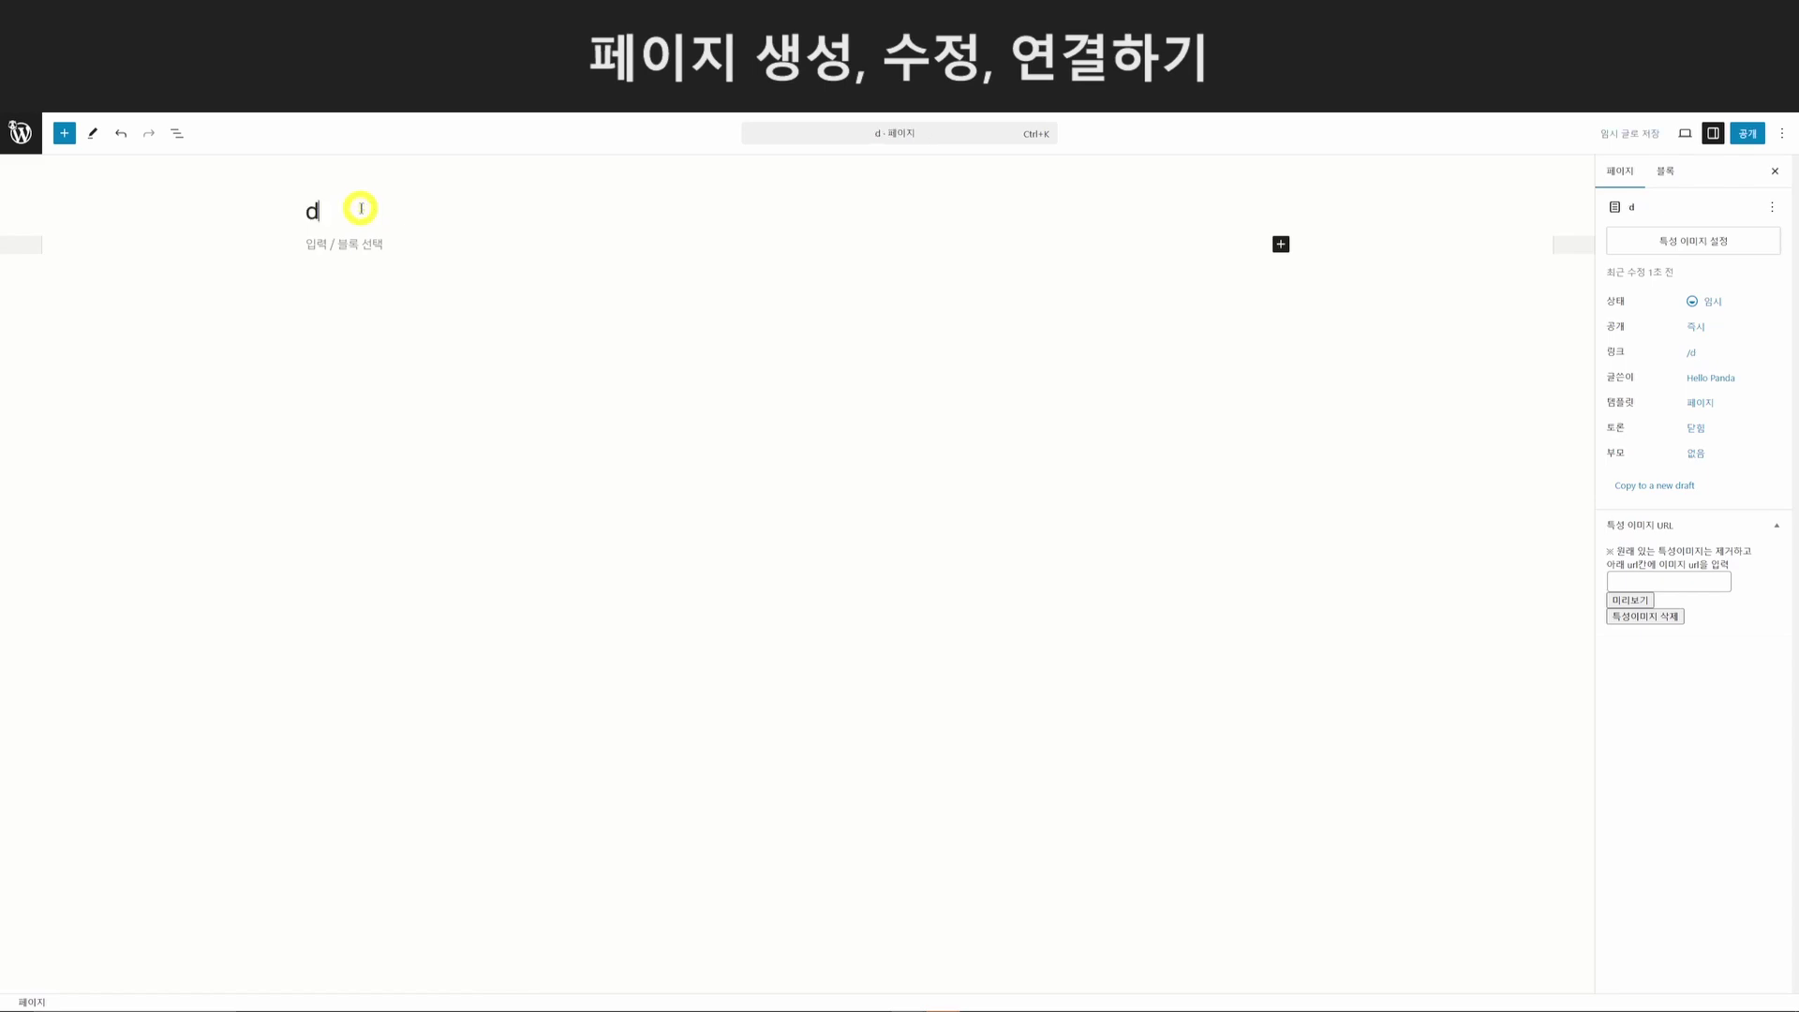
pyautogui.press('BackSpace')
pyautogui.write('새로운 페이지')
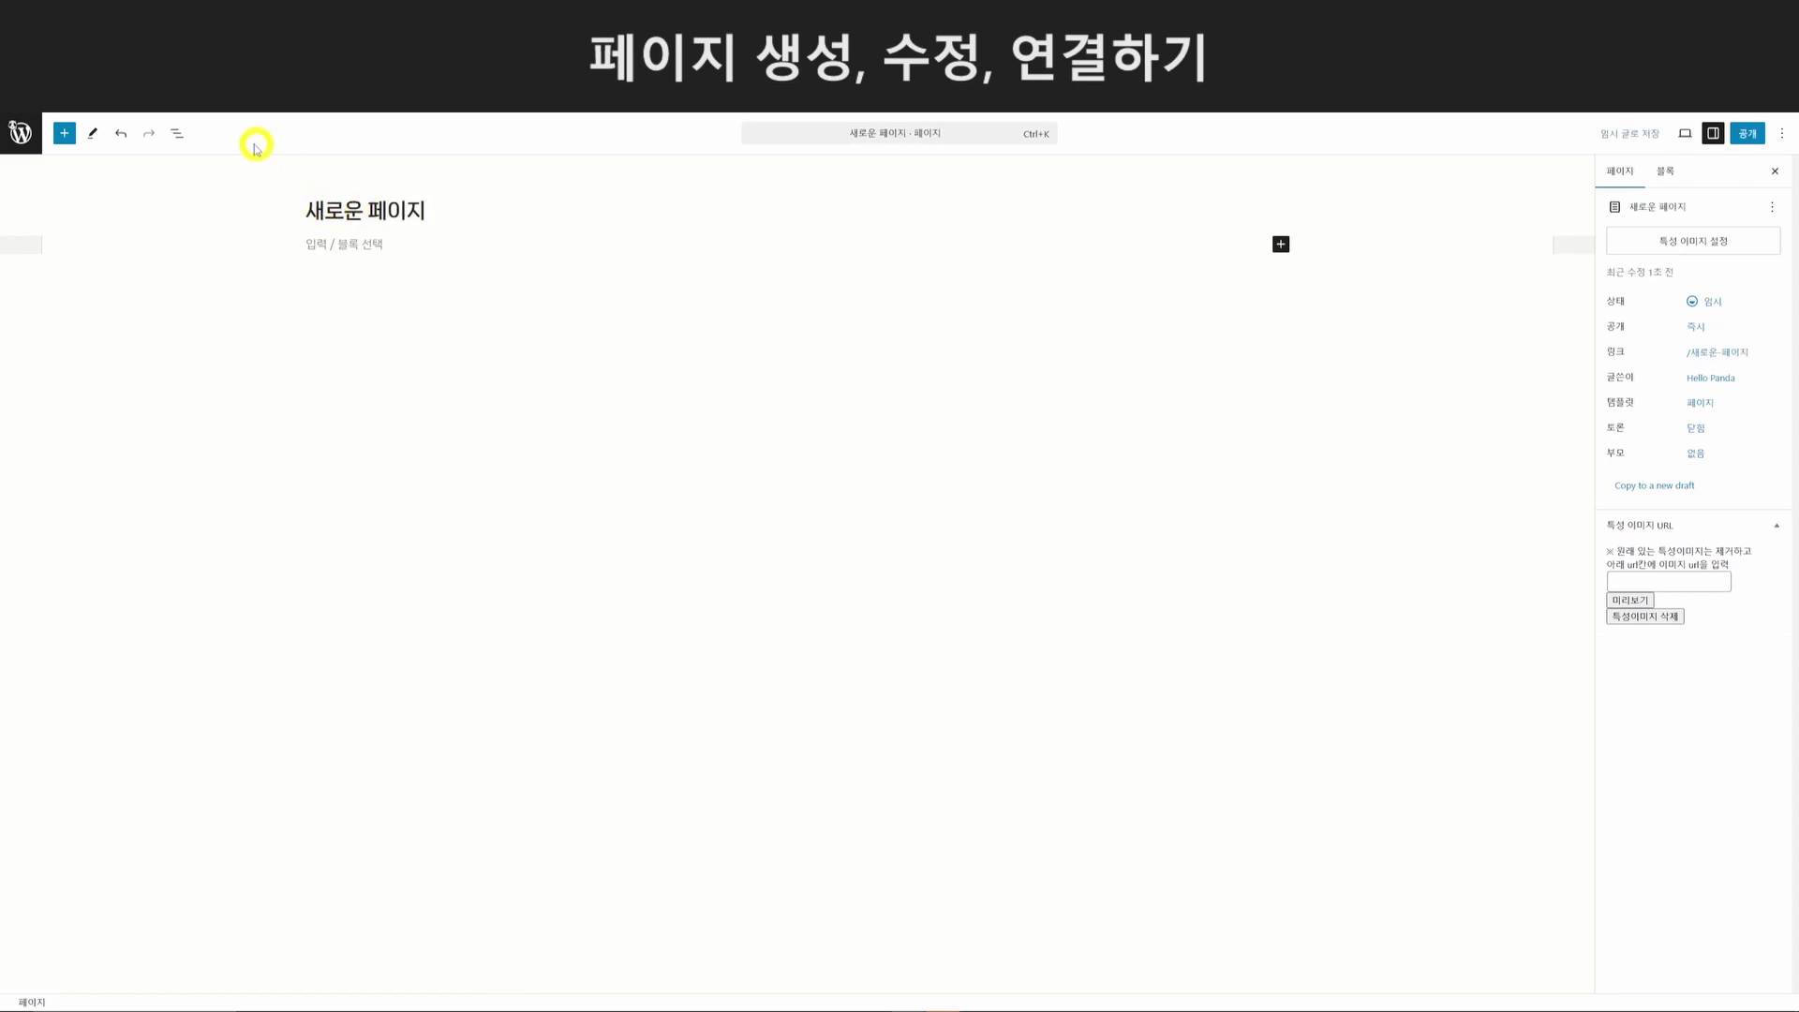
# Add an empty paragraph block to the new page and paste the copied 인사말 blocks over it.
pyautogui.click(178, 139)
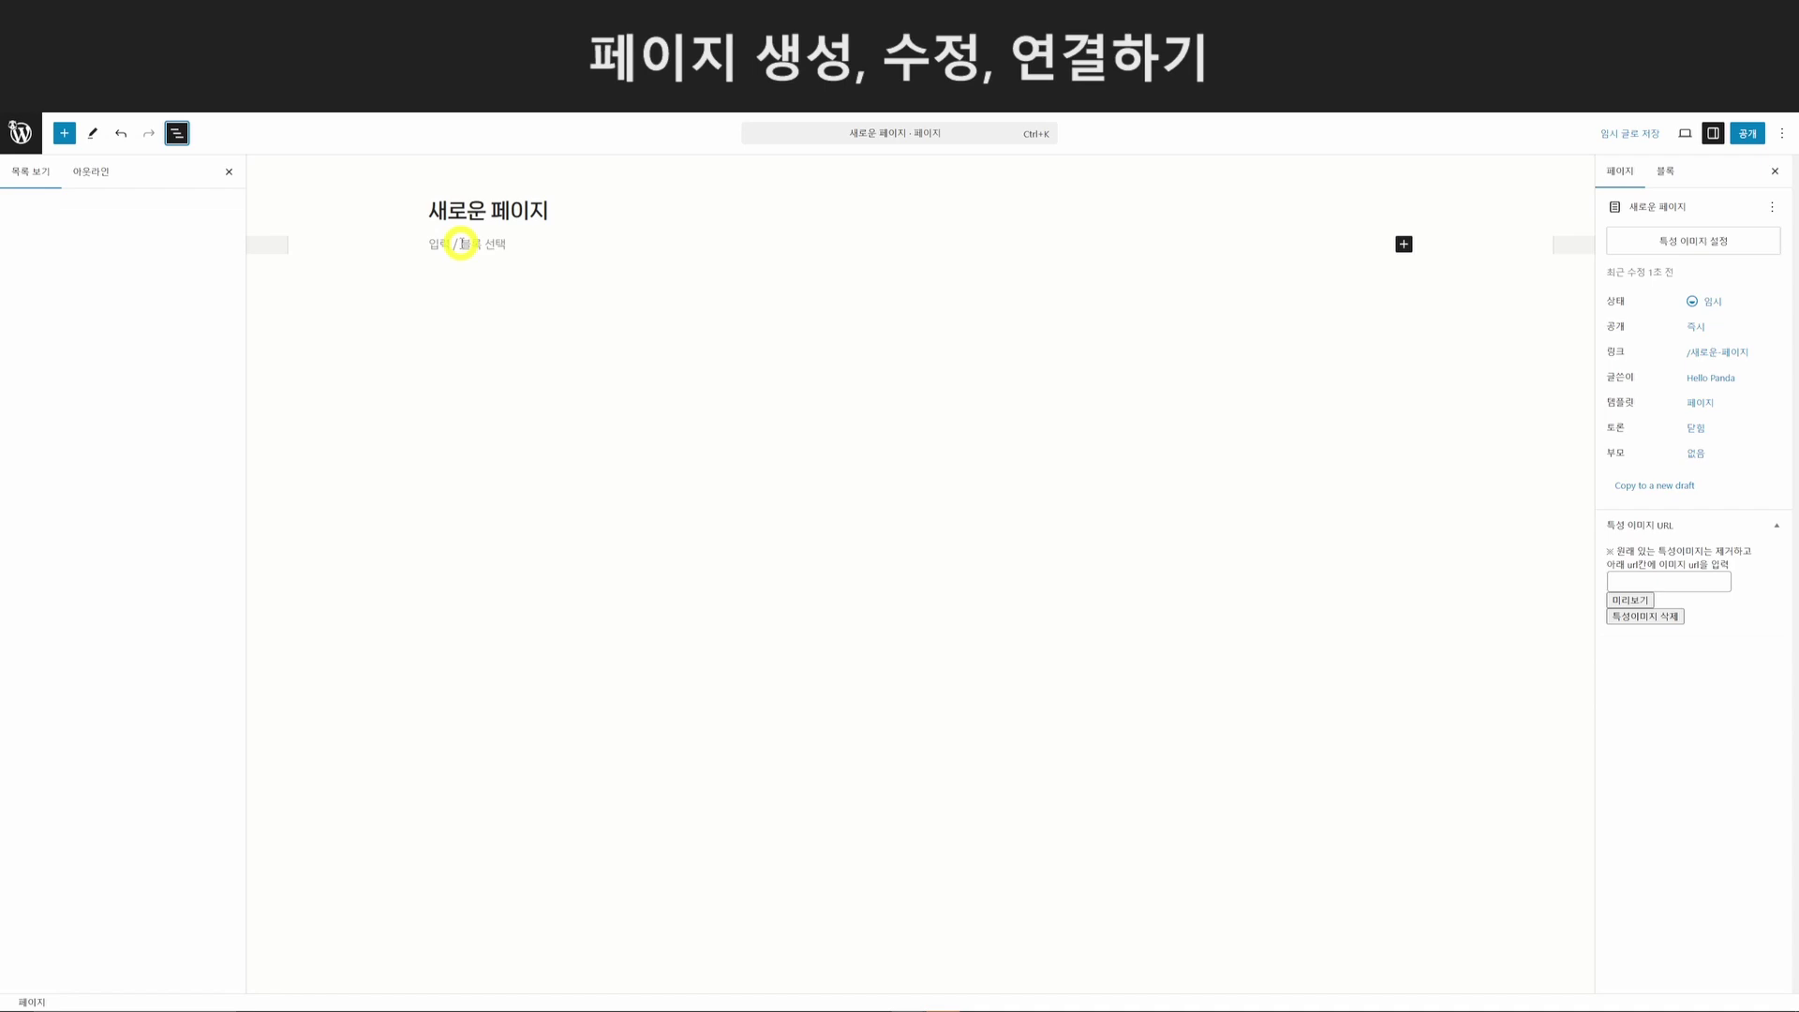
pyautogui.click(461, 244)
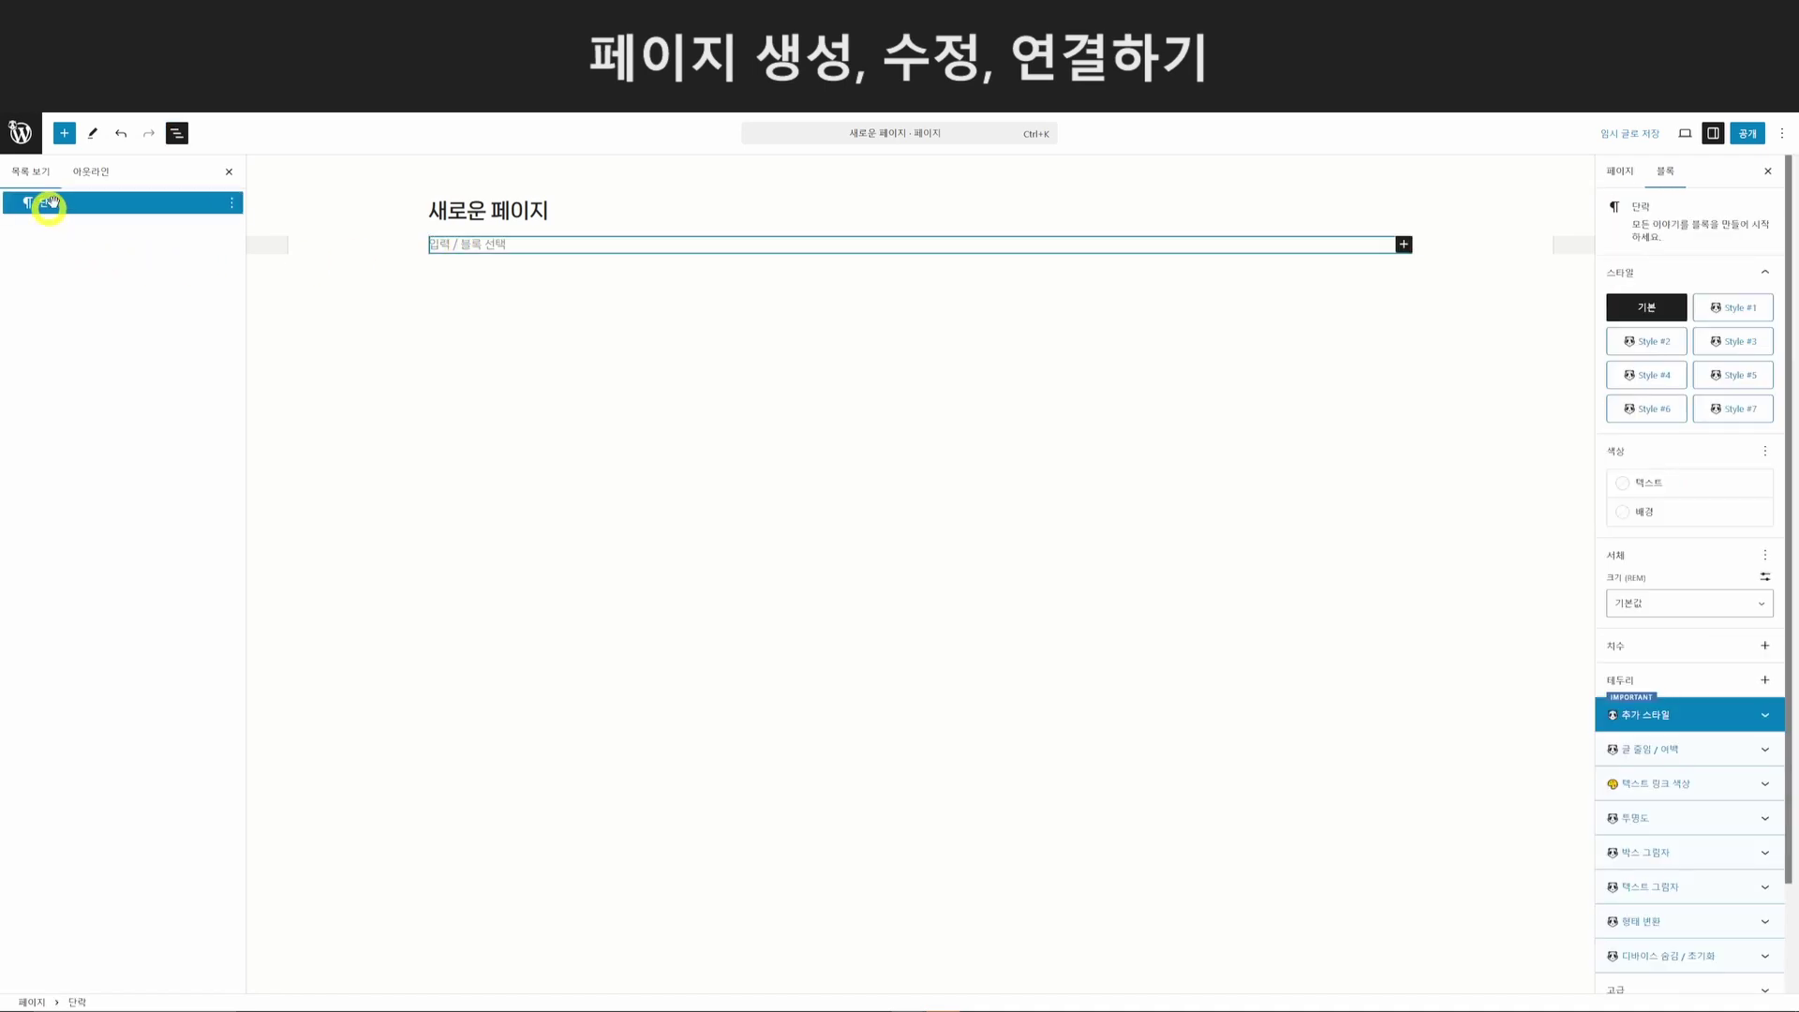
pyautogui.click(84, 203)
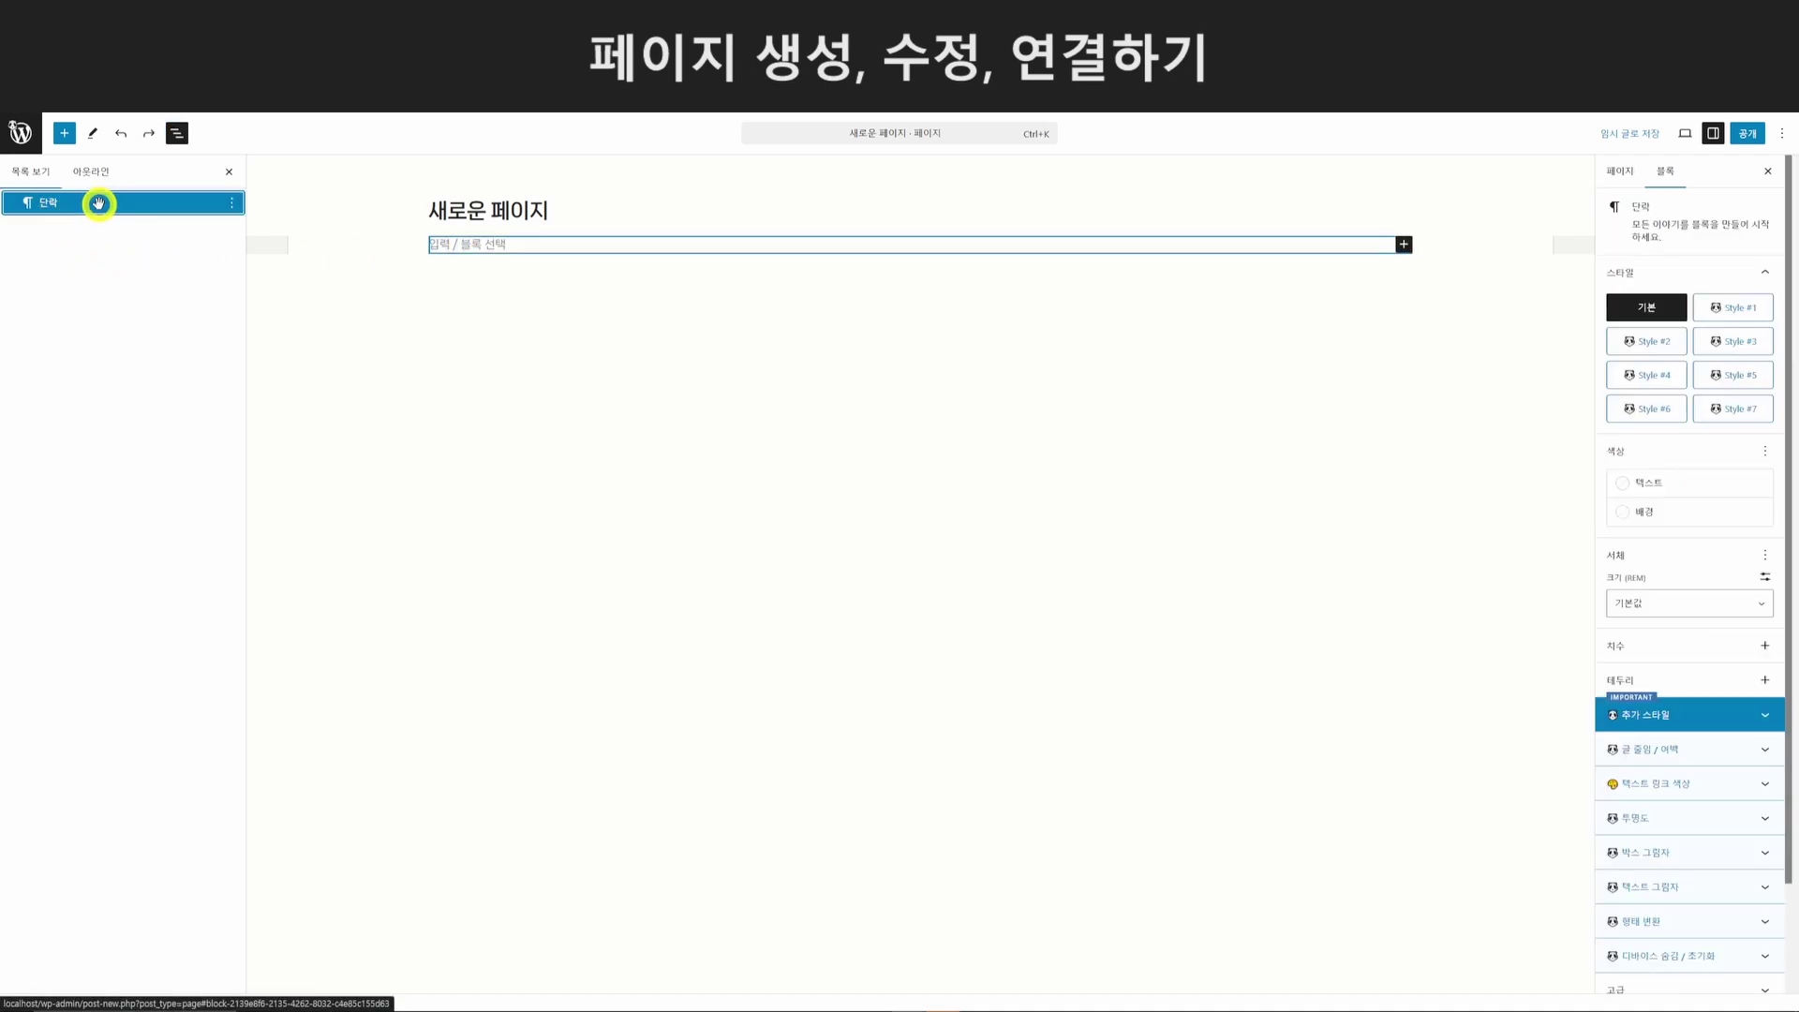
pyautogui.hotkey('ctrl', 'v')
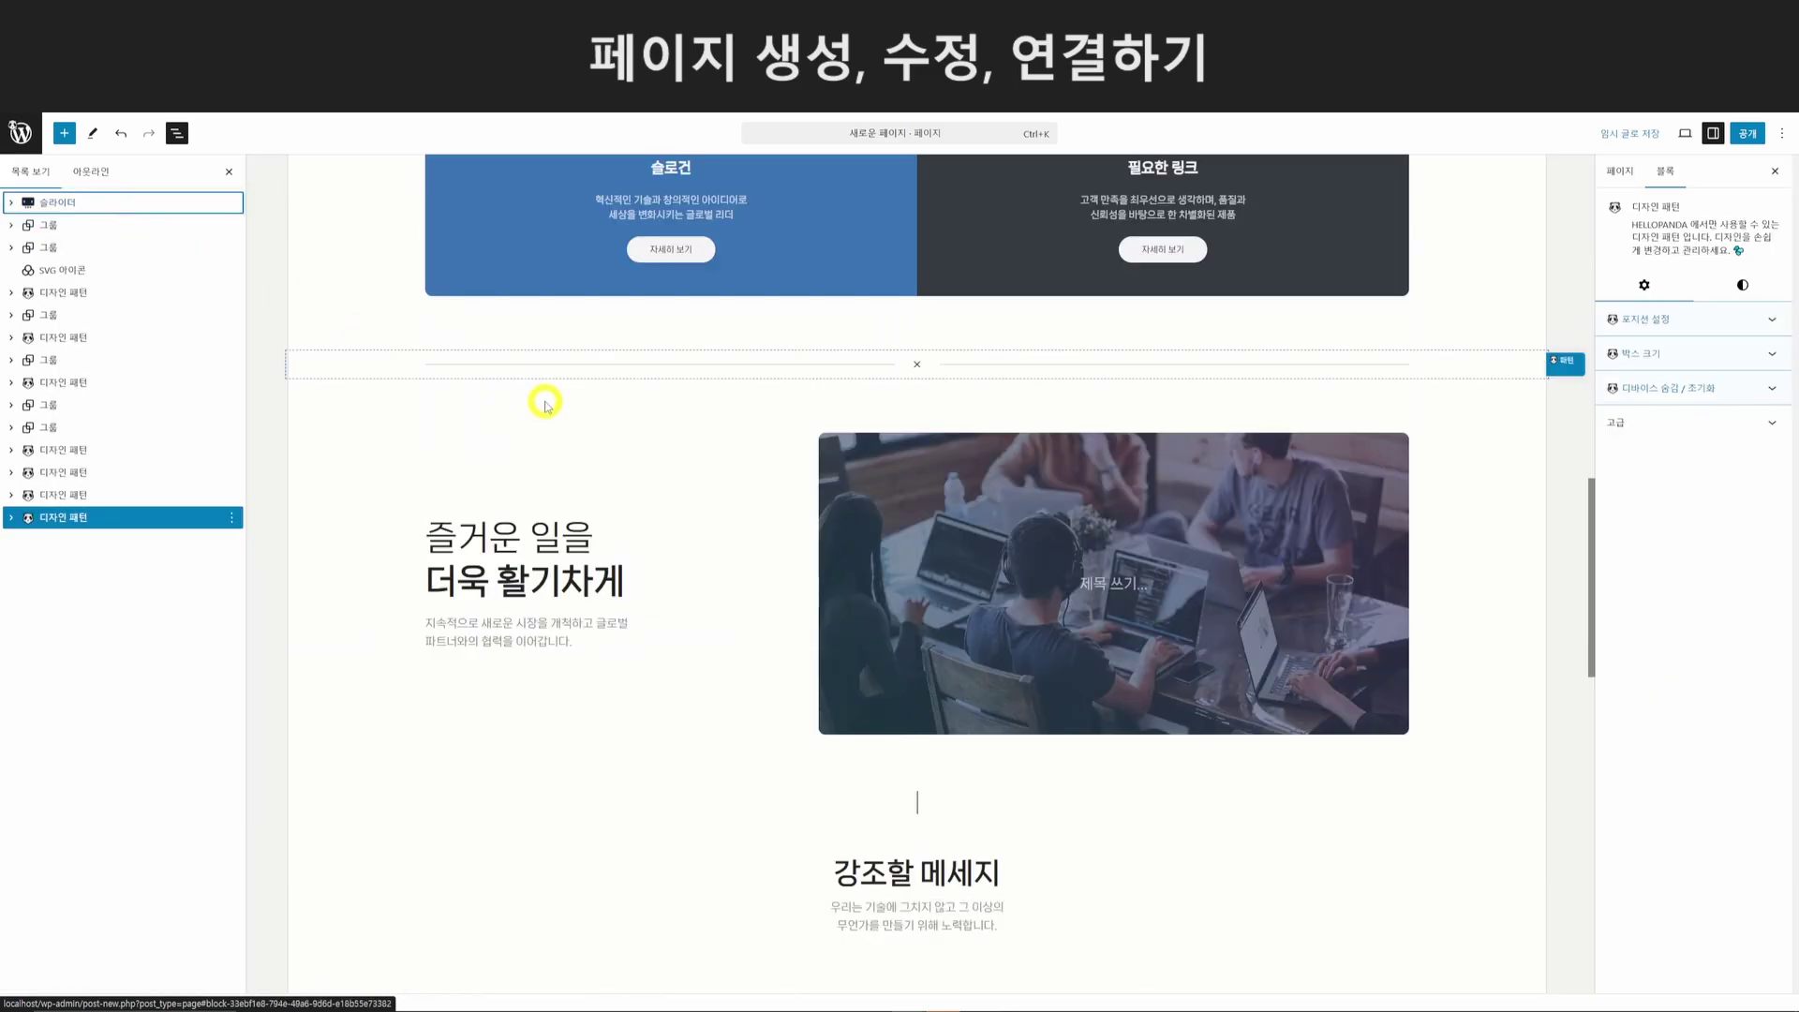
# Review the pasted layout from its beginning and save the new page as a draft.
pyautogui.scroll(15, 543, 398)
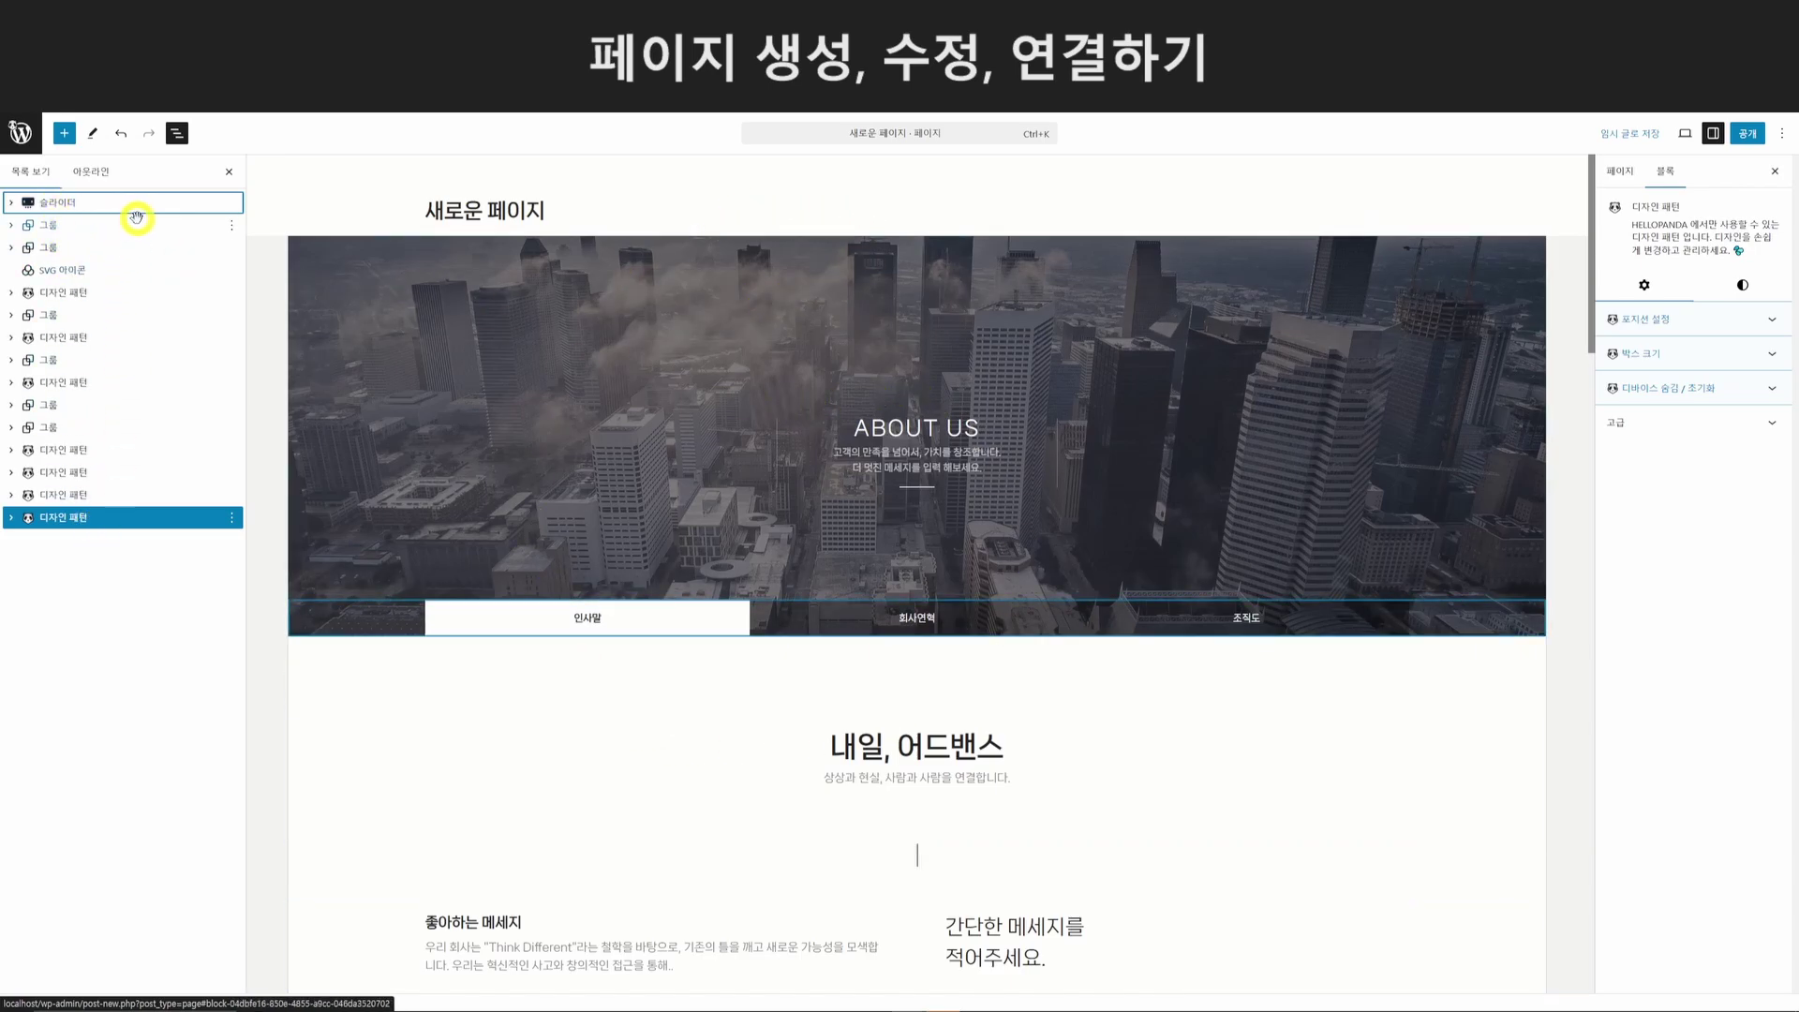
pyautogui.click(1327, 214)
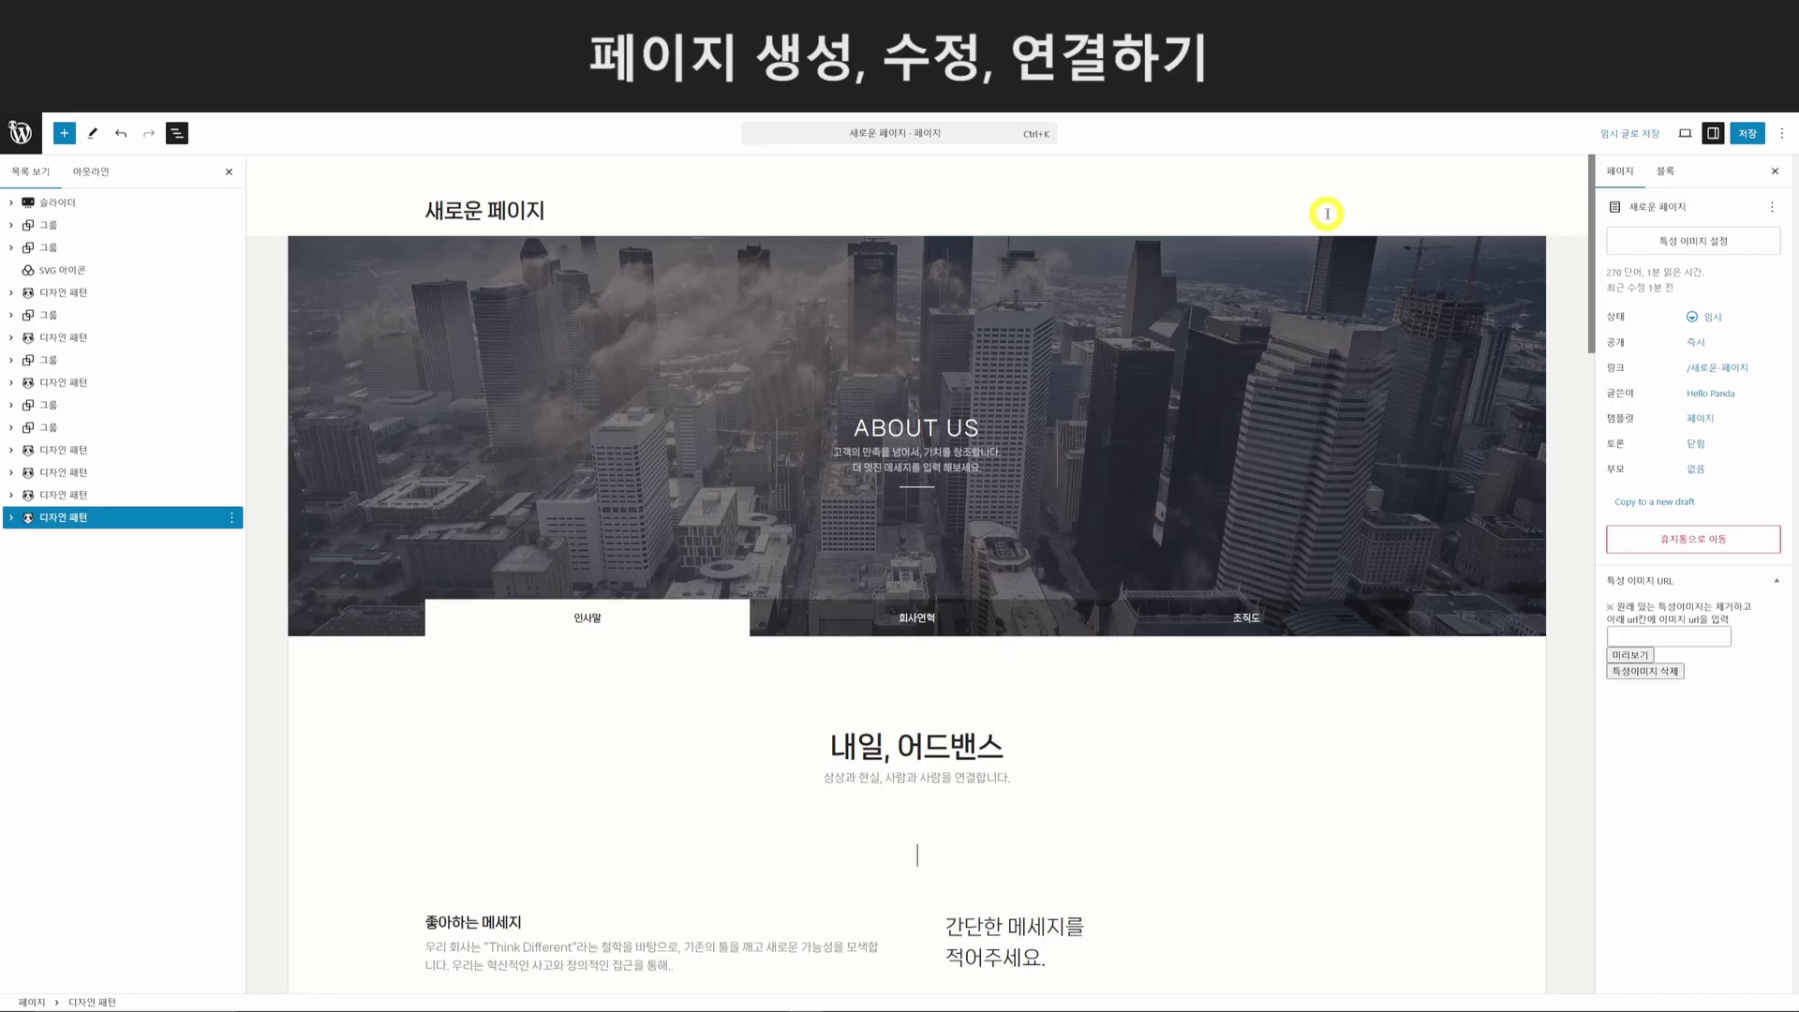
pyautogui.click(1618, 131)
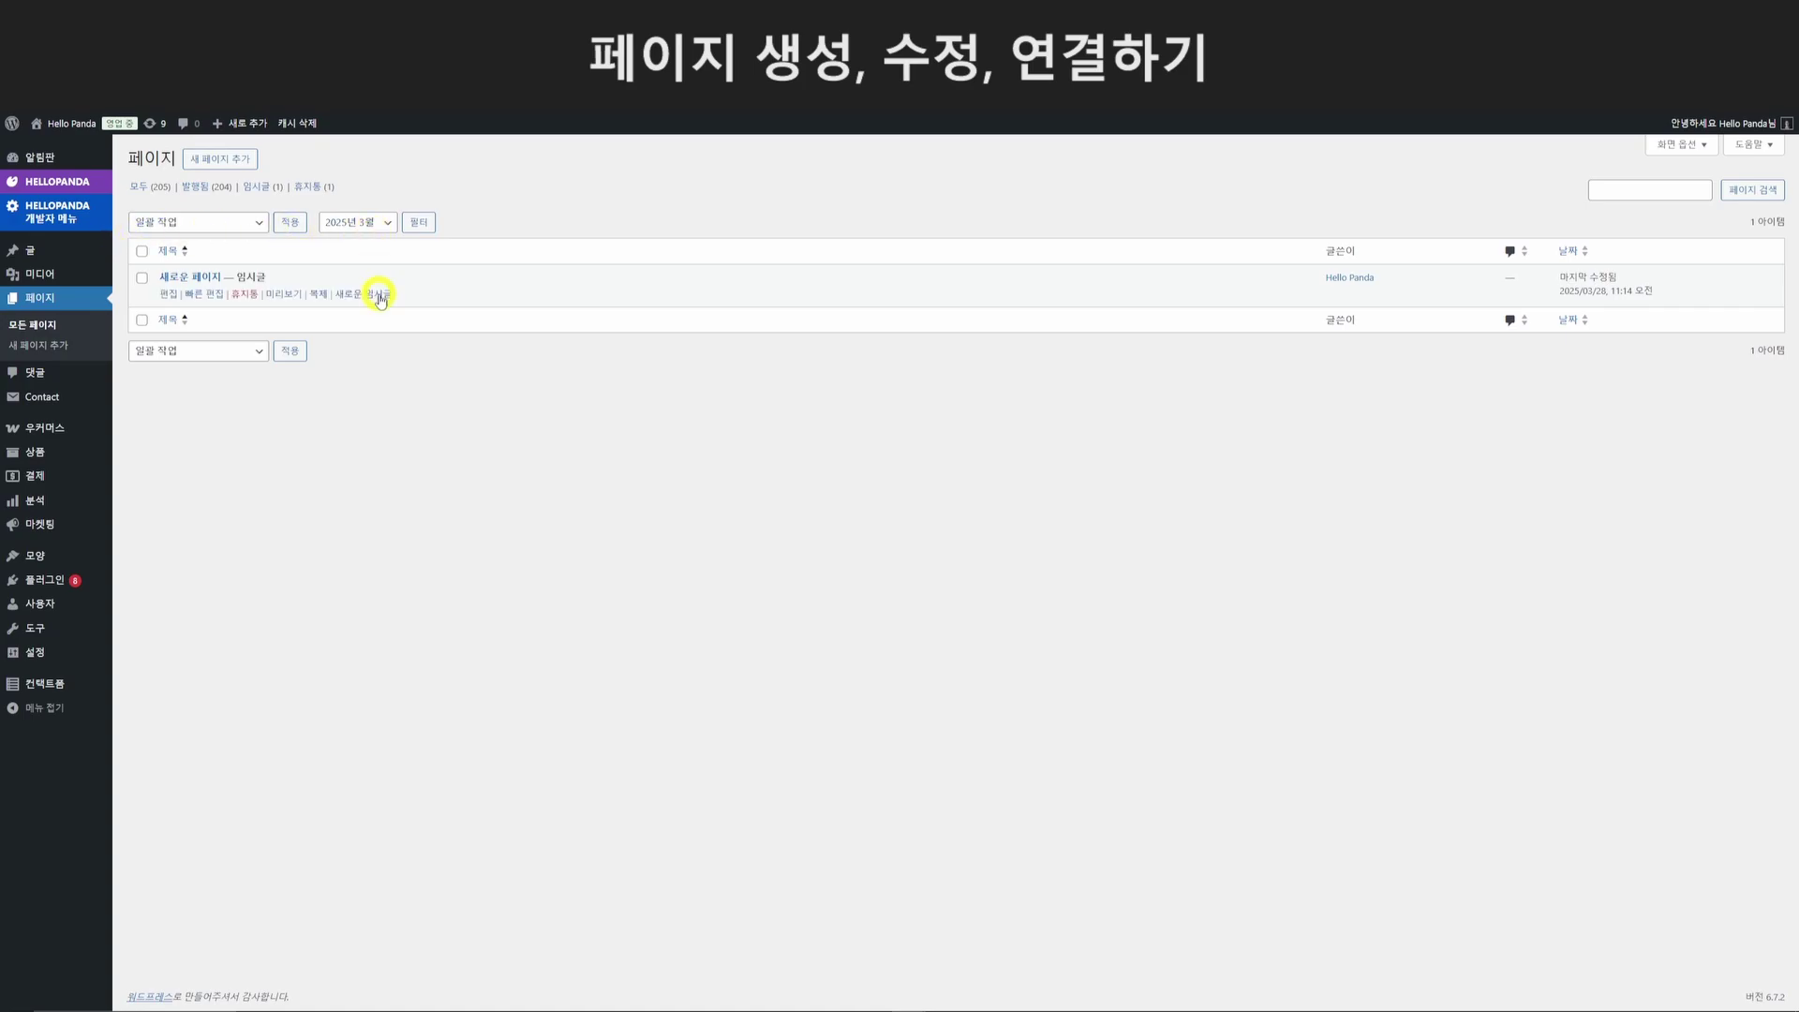
# Set the template of the 새로운 페이지 draft to 04. PAGE - Full in quick edit and update it.
pyautogui.click(207, 294)
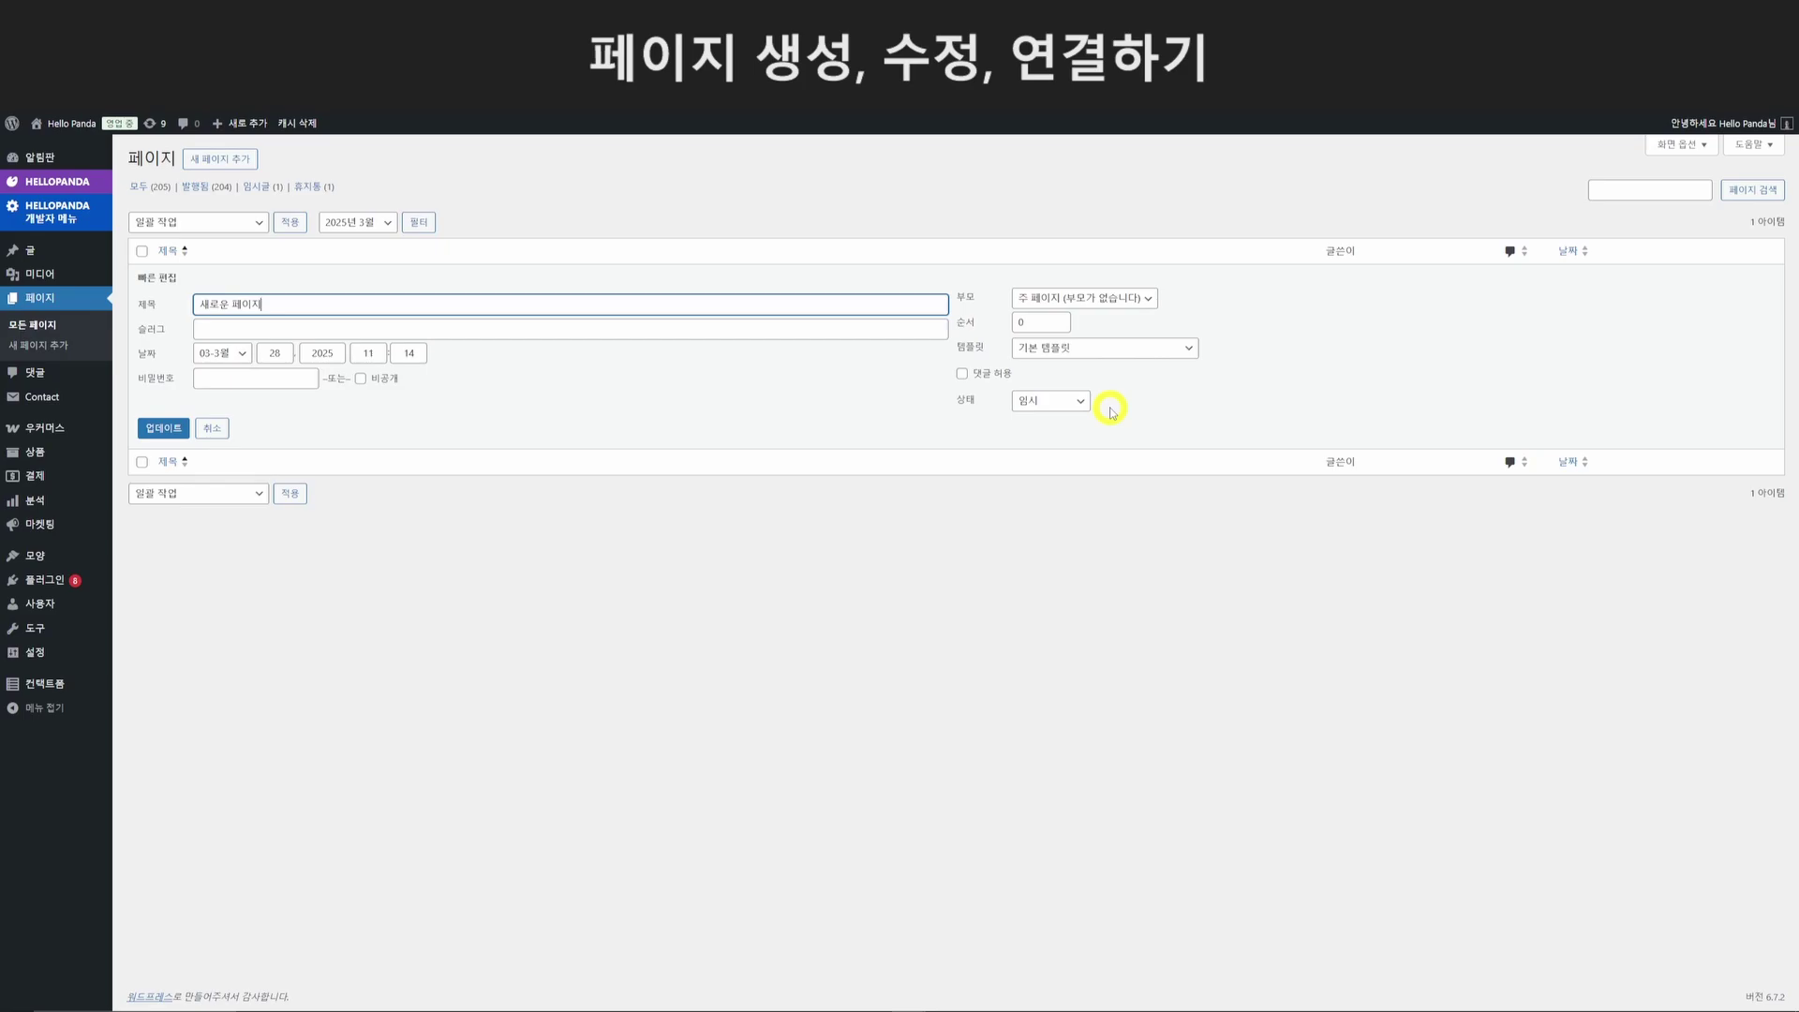
pyautogui.click(1083, 356)
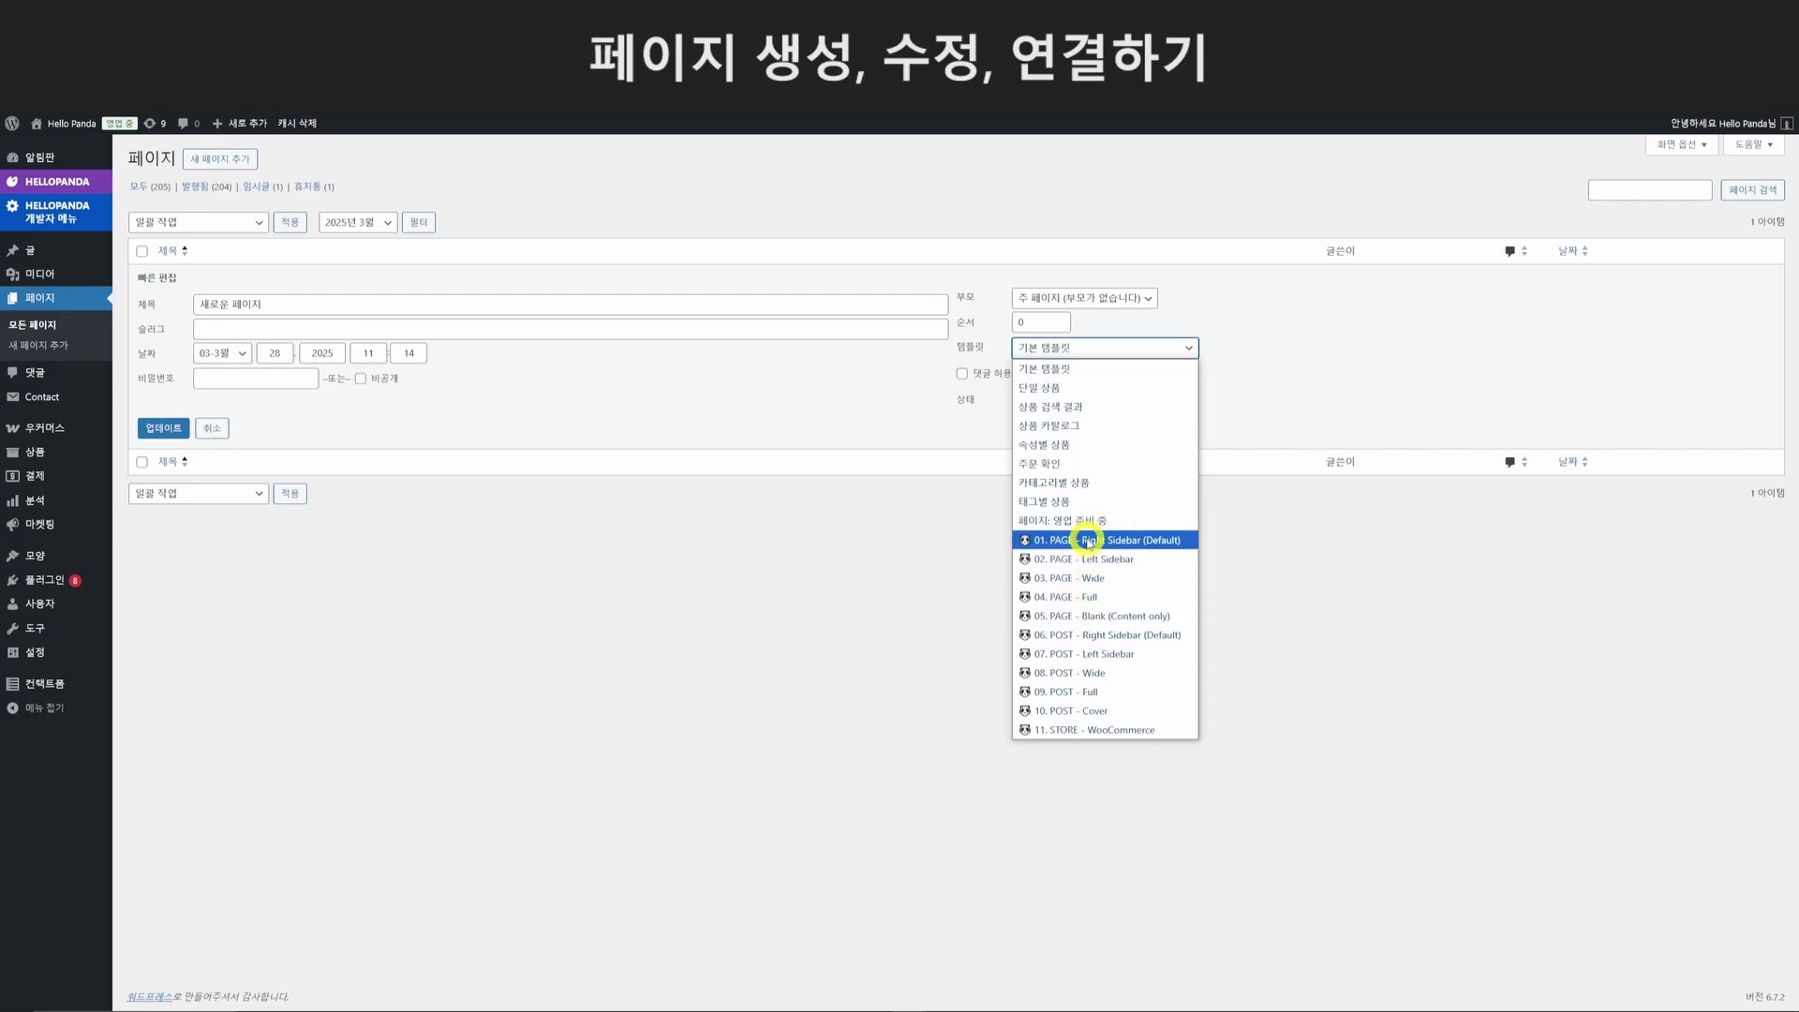
pyautogui.click(1092, 597)
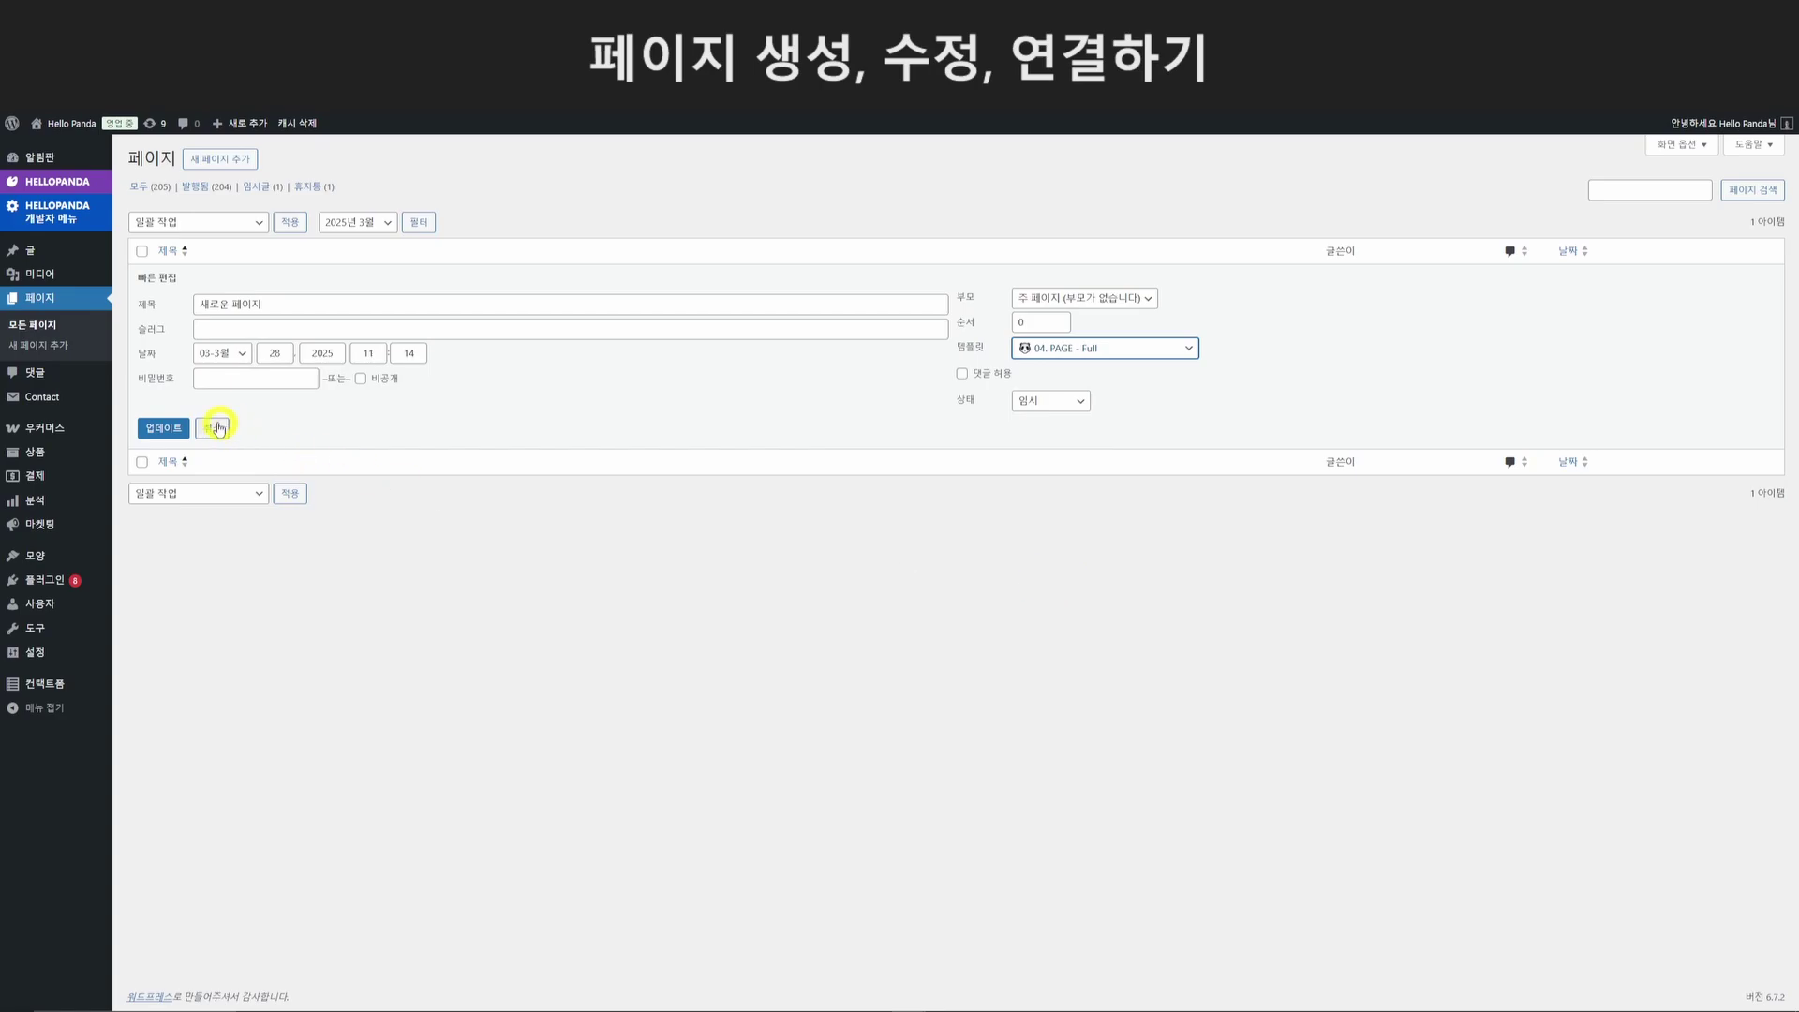
pyautogui.click(161, 428)
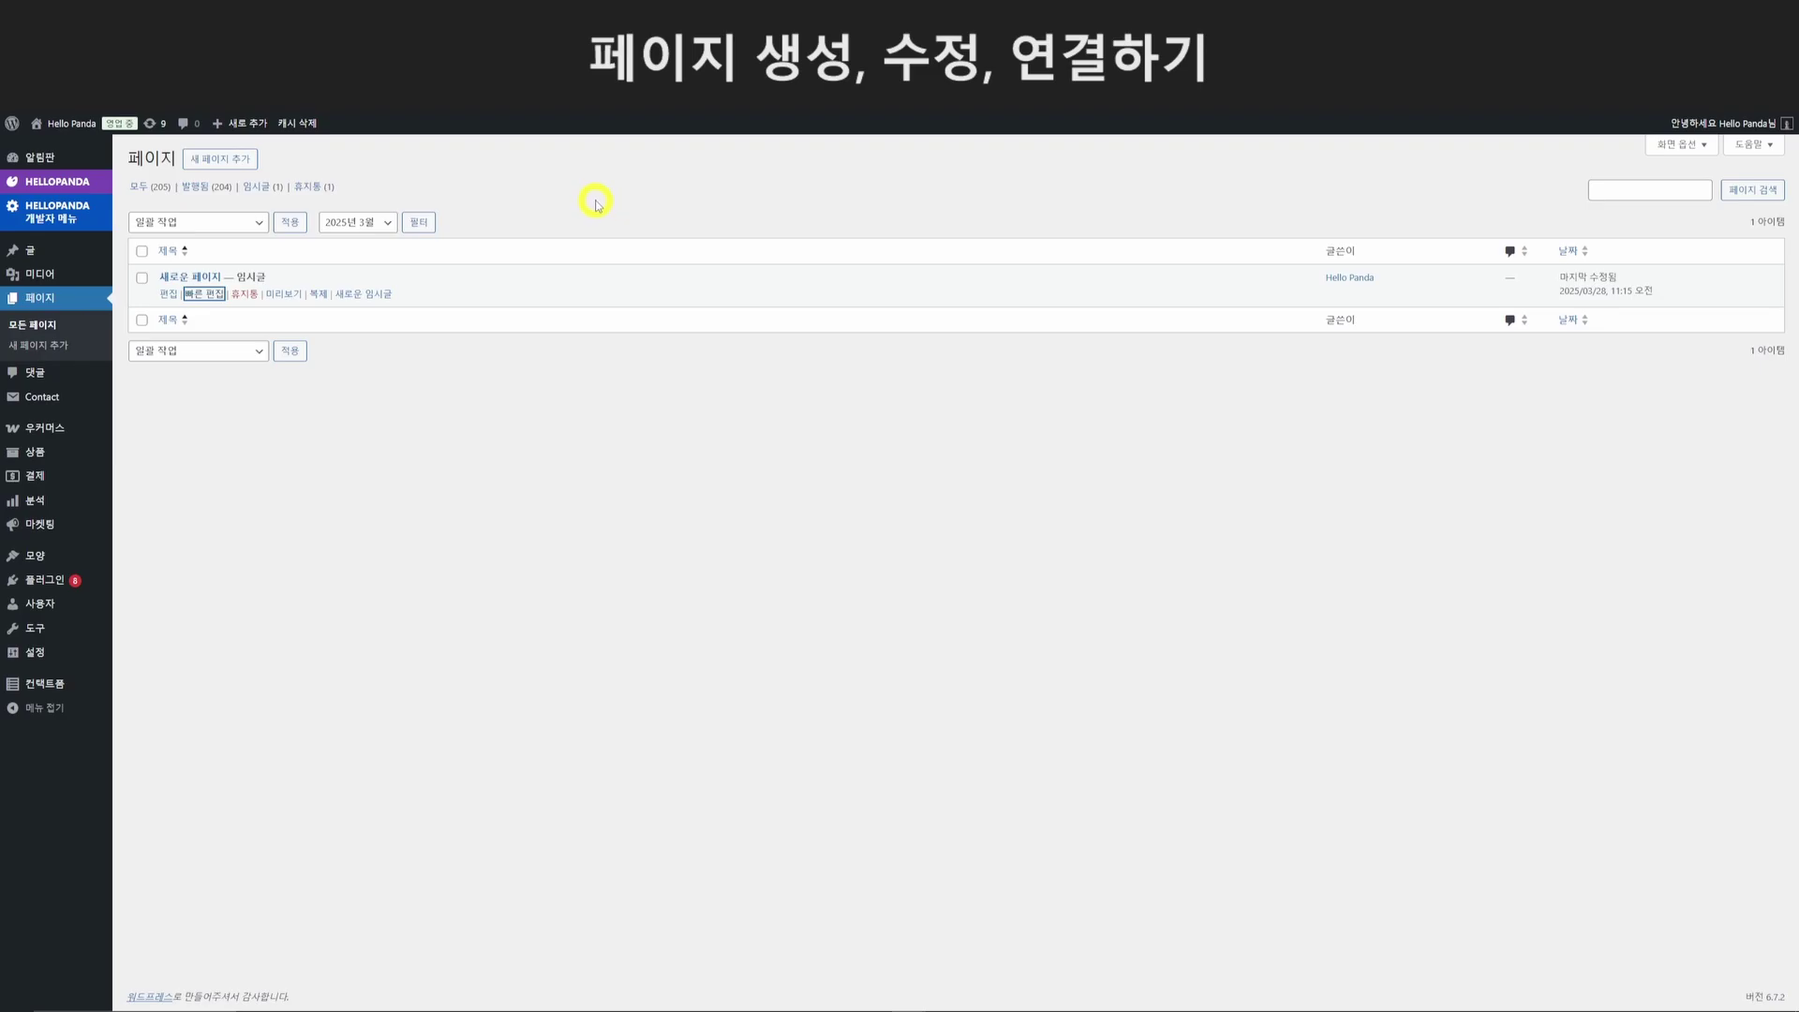
# Preview the 새로운 페이지 draft in a new tab and compare it with the site's 인사말 page.
pyautogui.rightClick(288, 299)
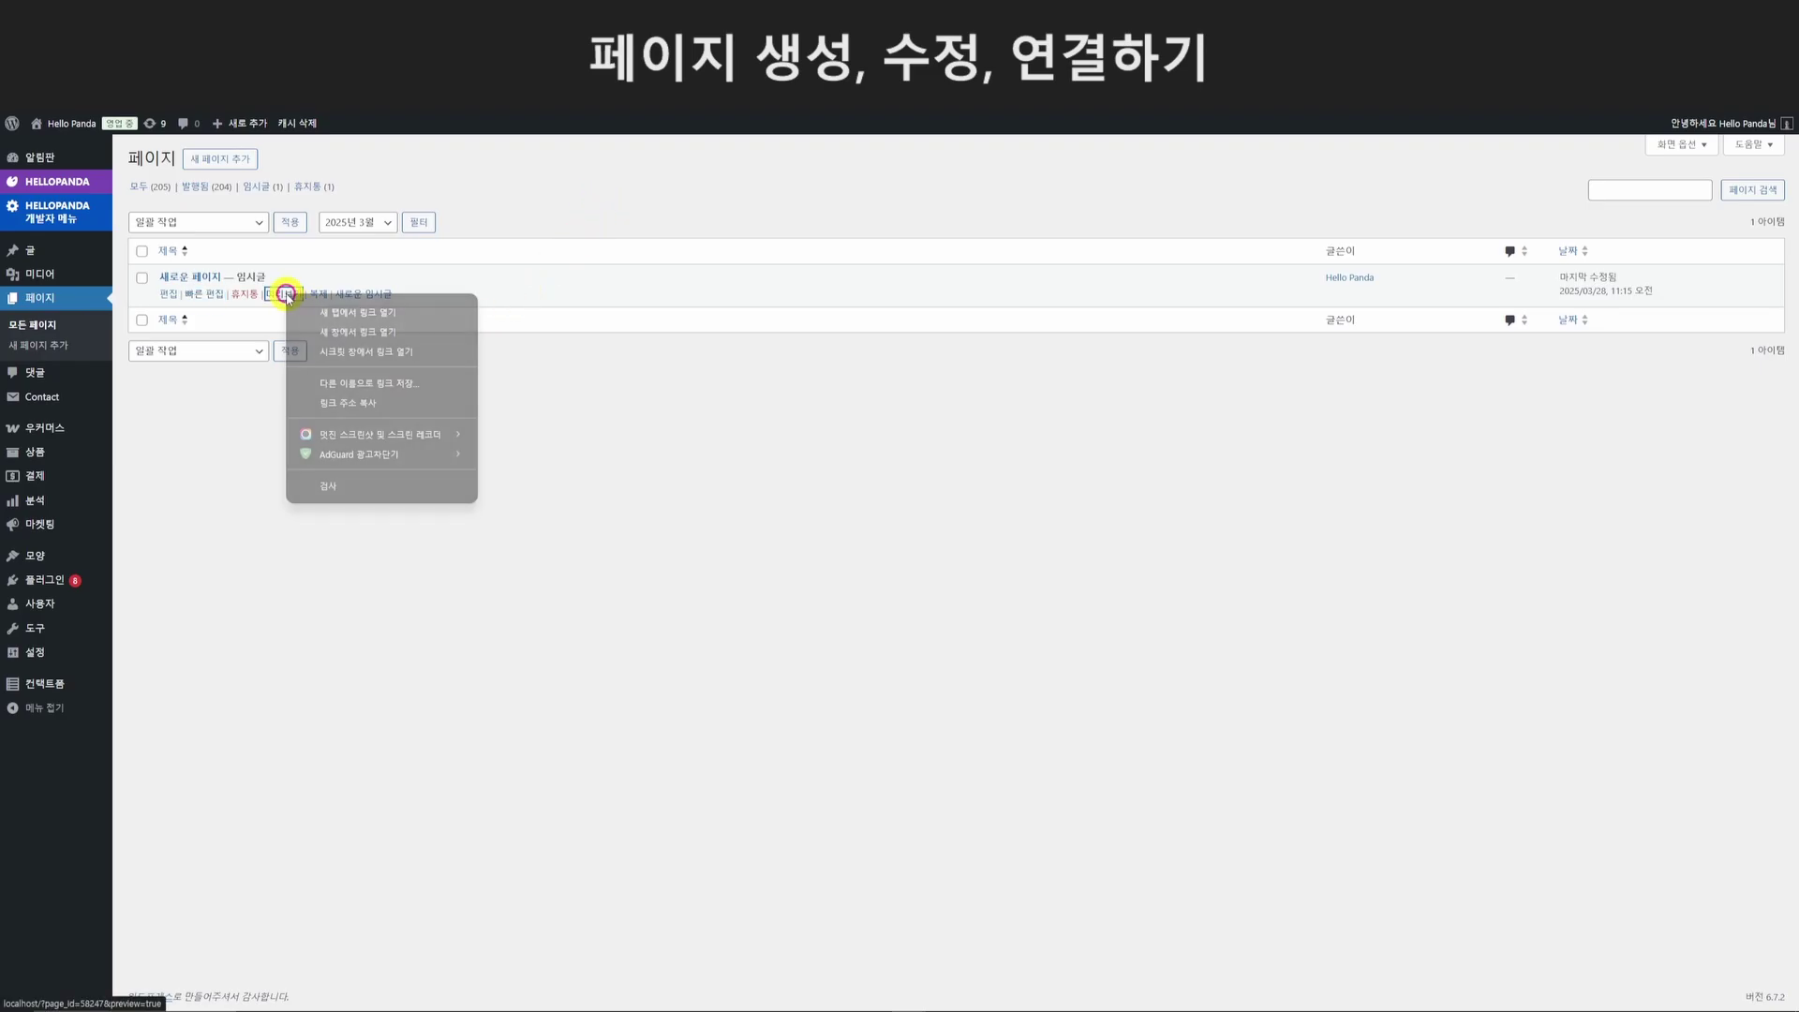
pyautogui.click(333, 312)
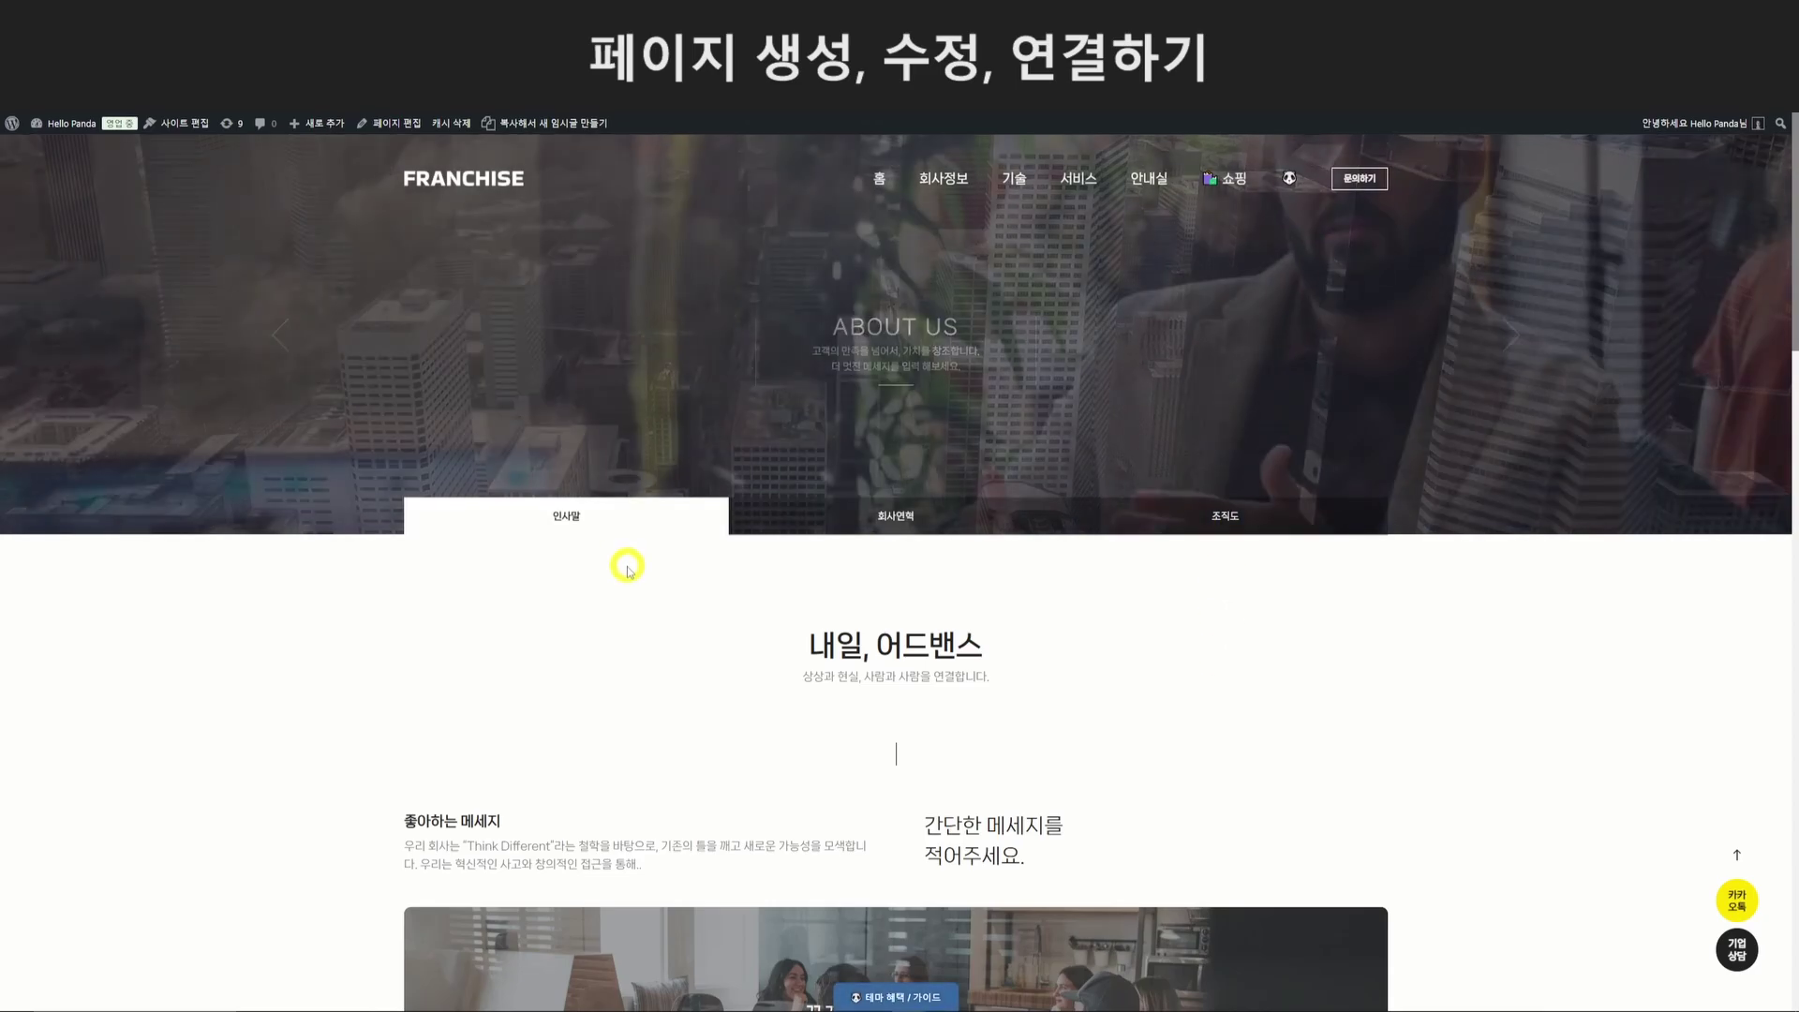
pyautogui.moveTo(933, 174)
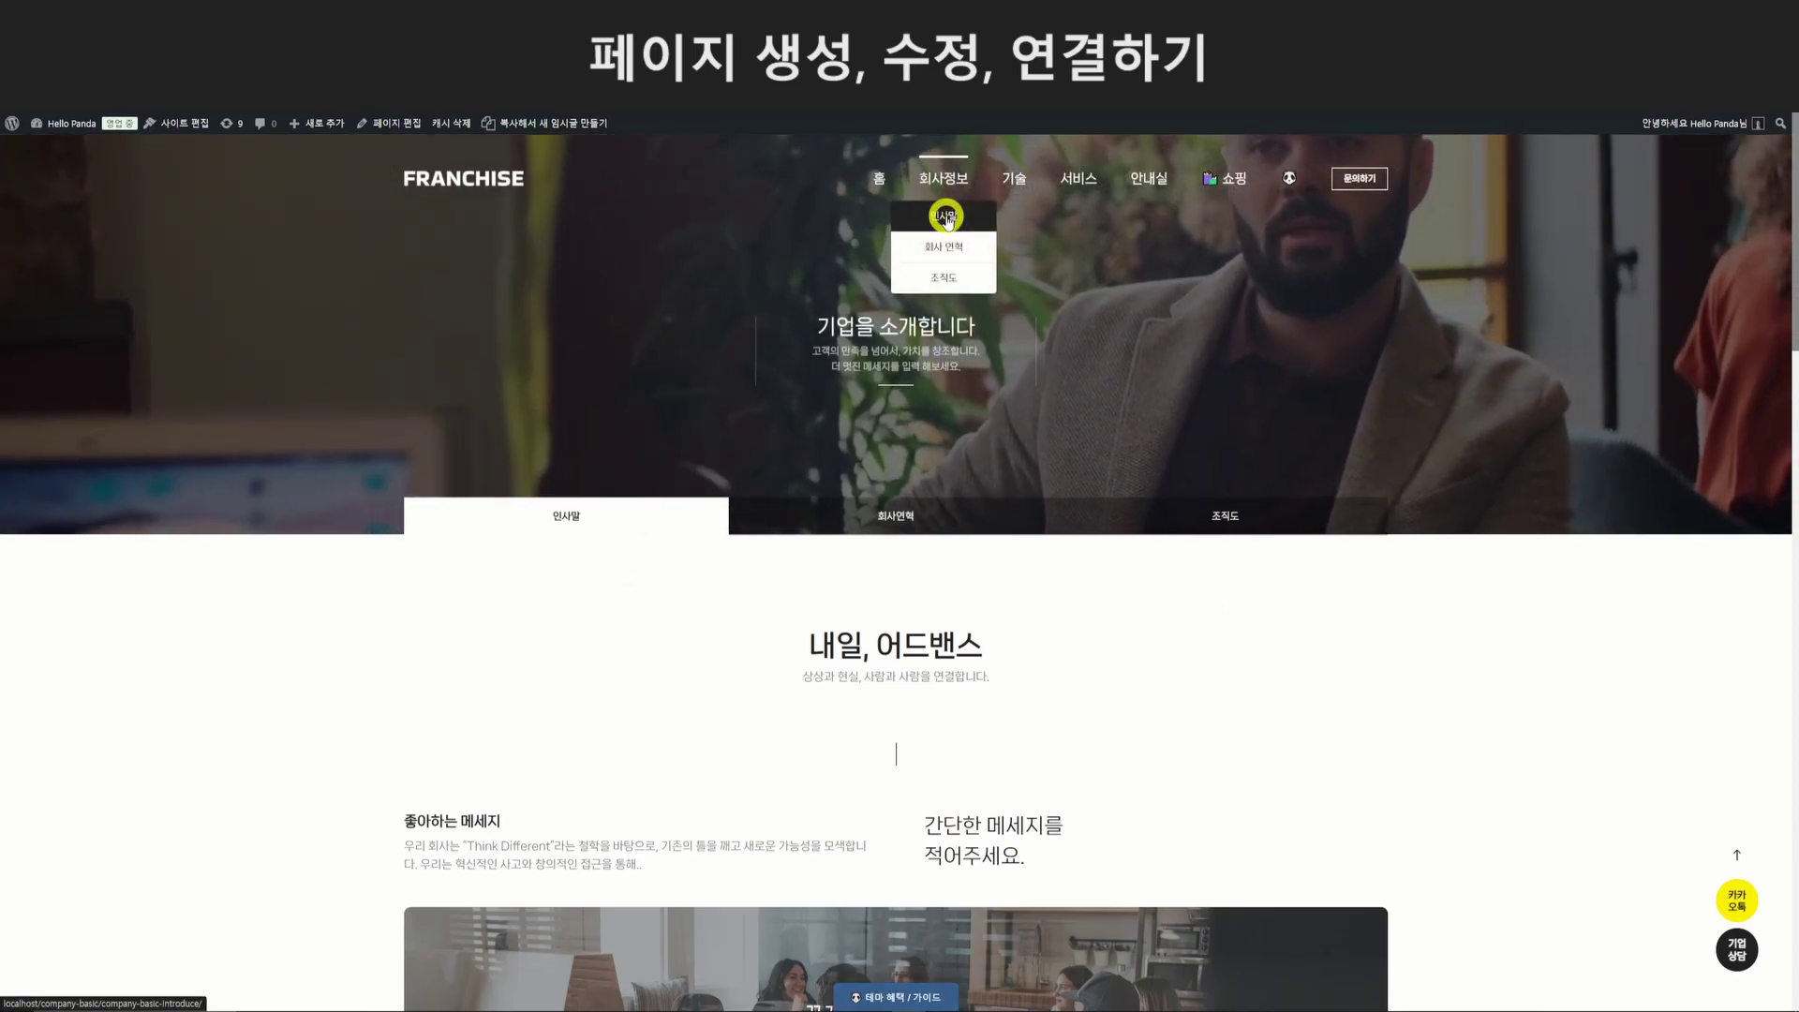
pyautogui.click(945, 217)
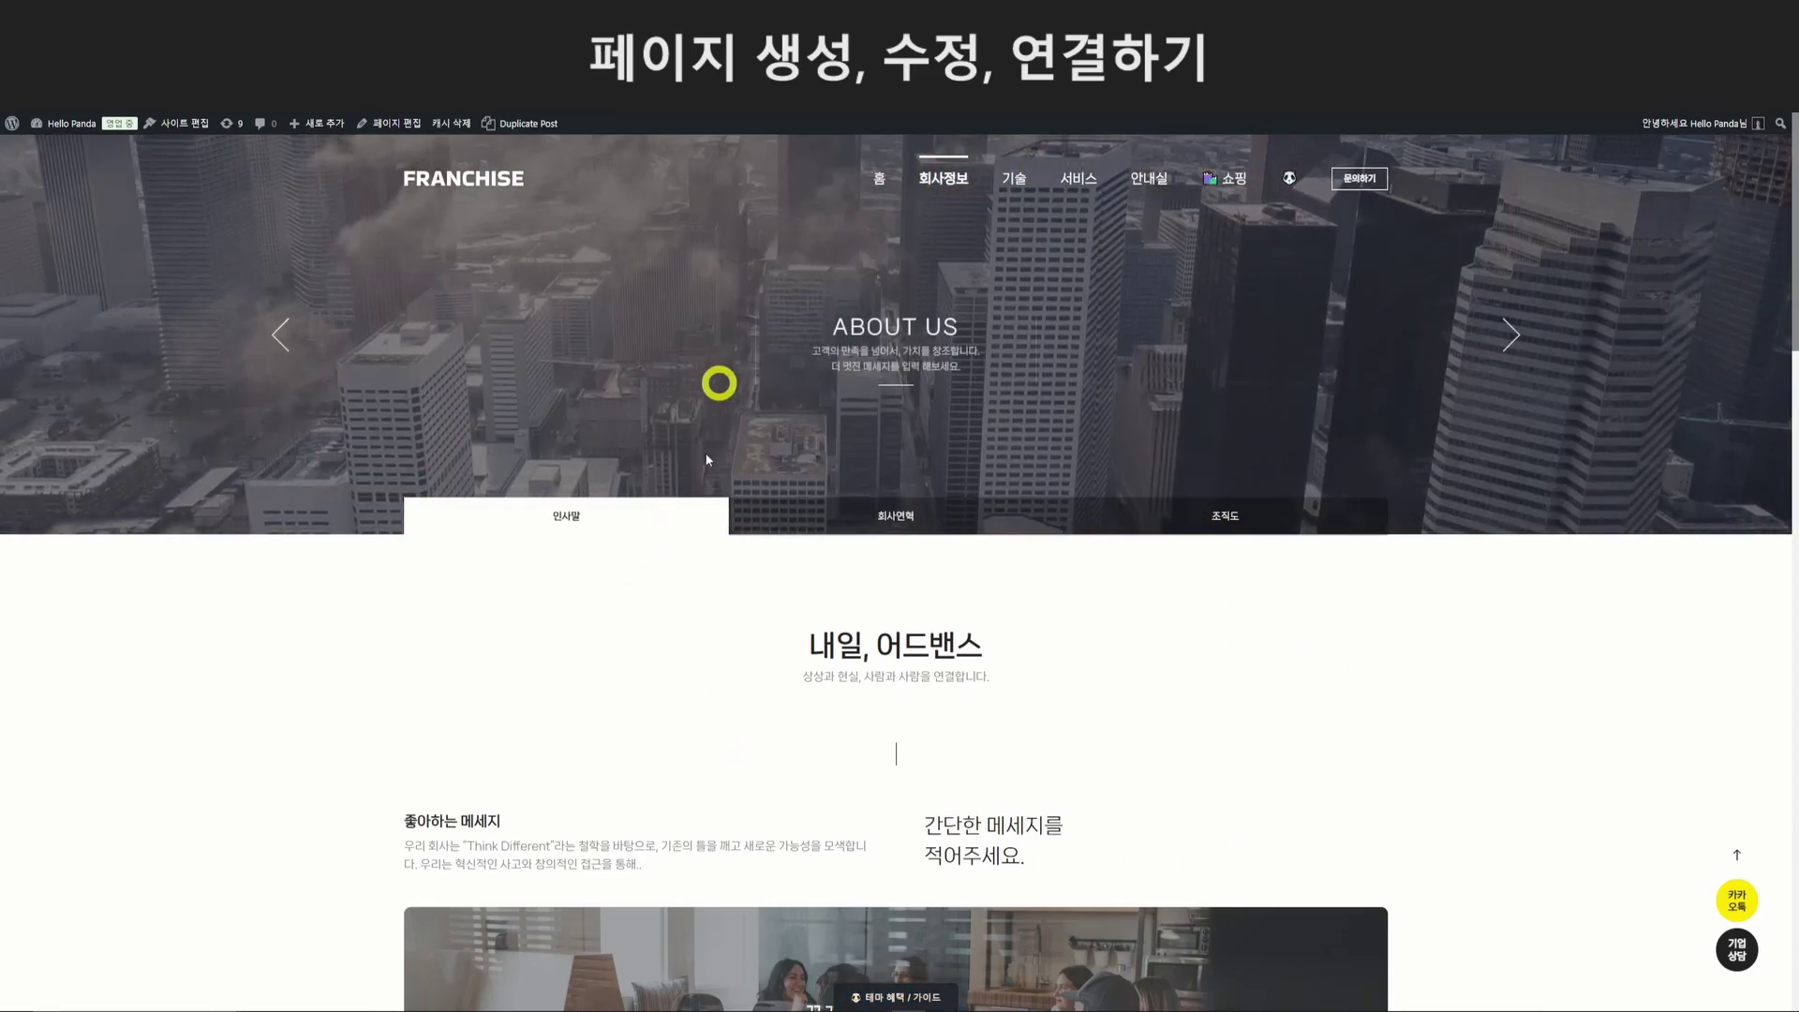
pyautogui.hotkey('alt', 'Left')
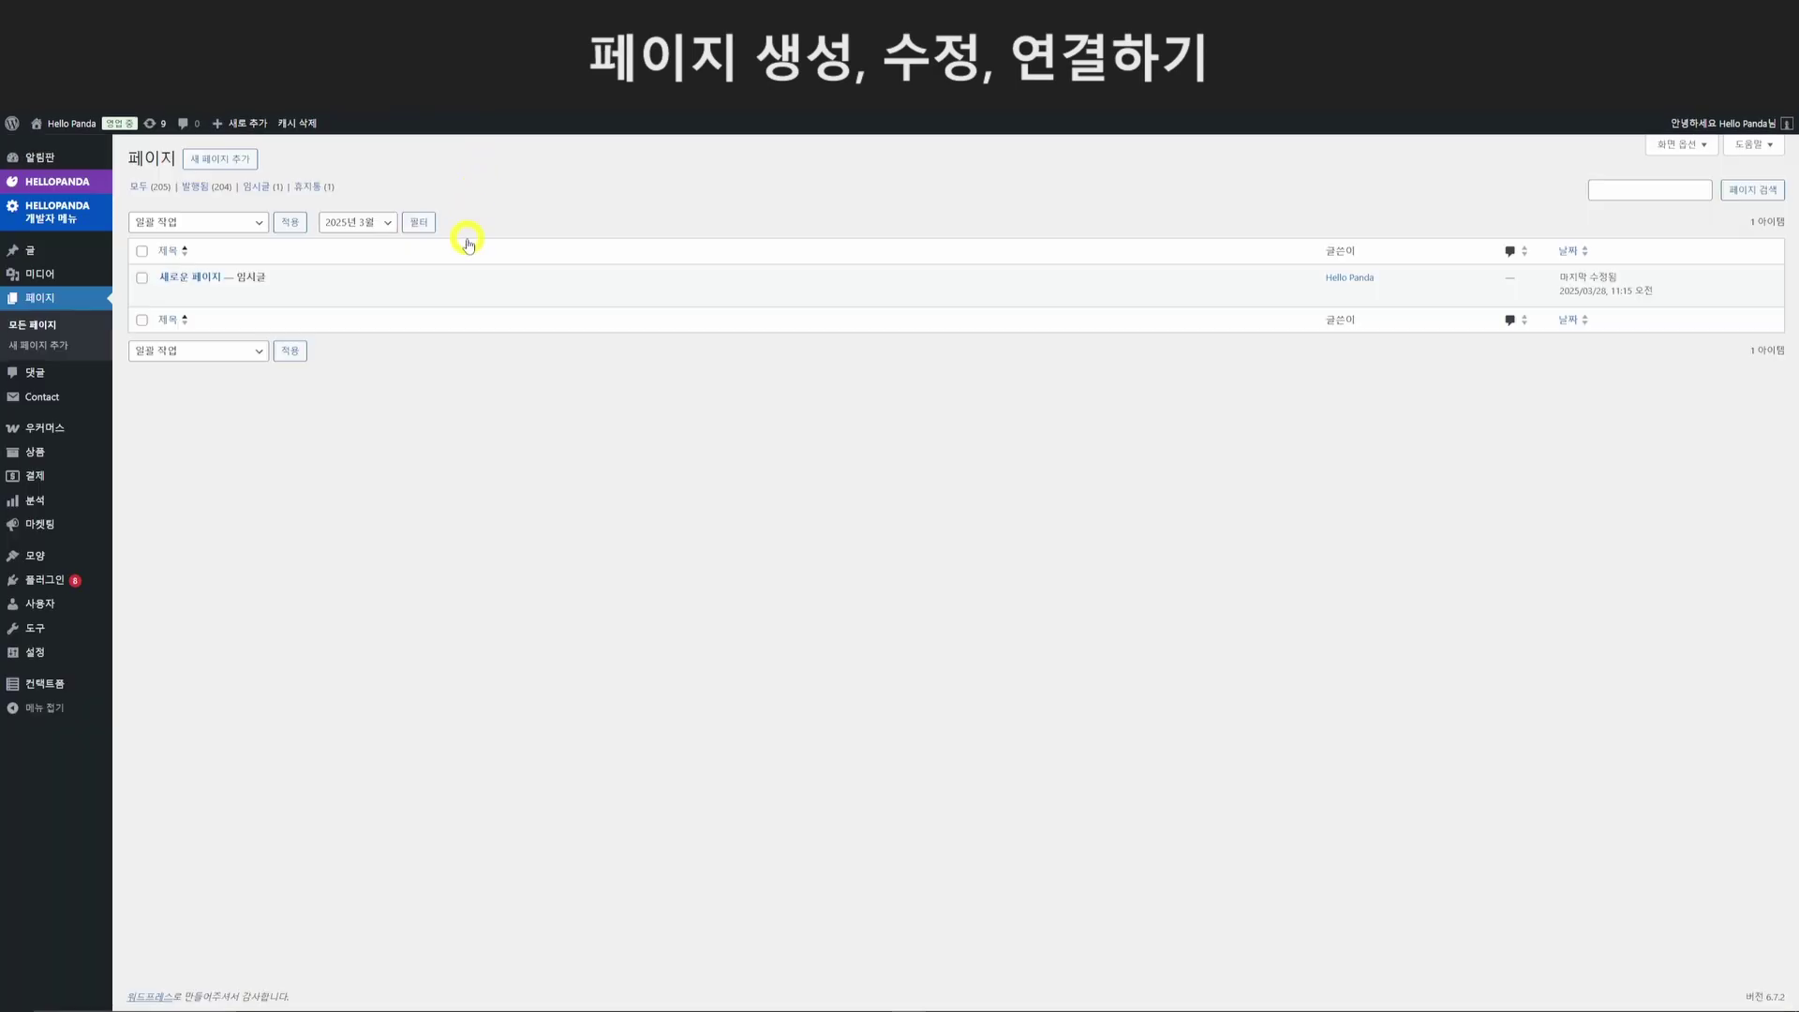
# Reopen quick edit for 새로운 페이지 and try out asdasd as its slug.
pyautogui.click(210, 296)
pyautogui.click(216, 330)
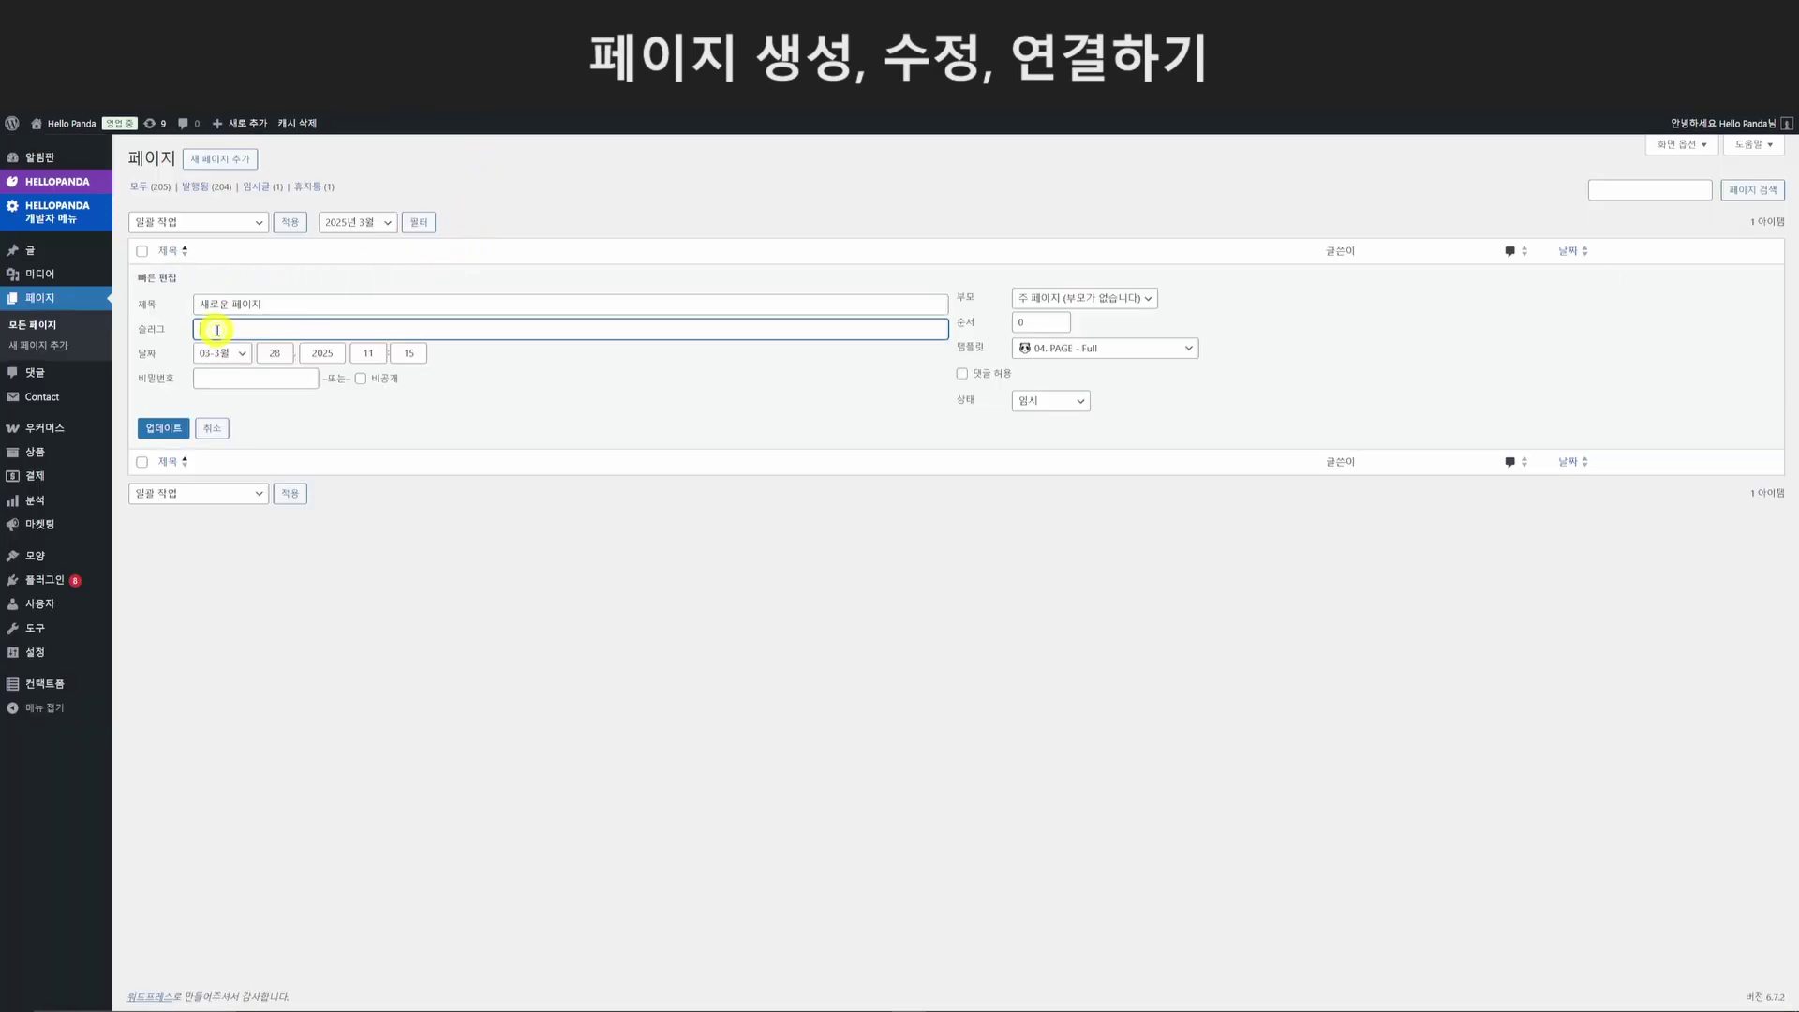
pyautogui.click(1027, 401)
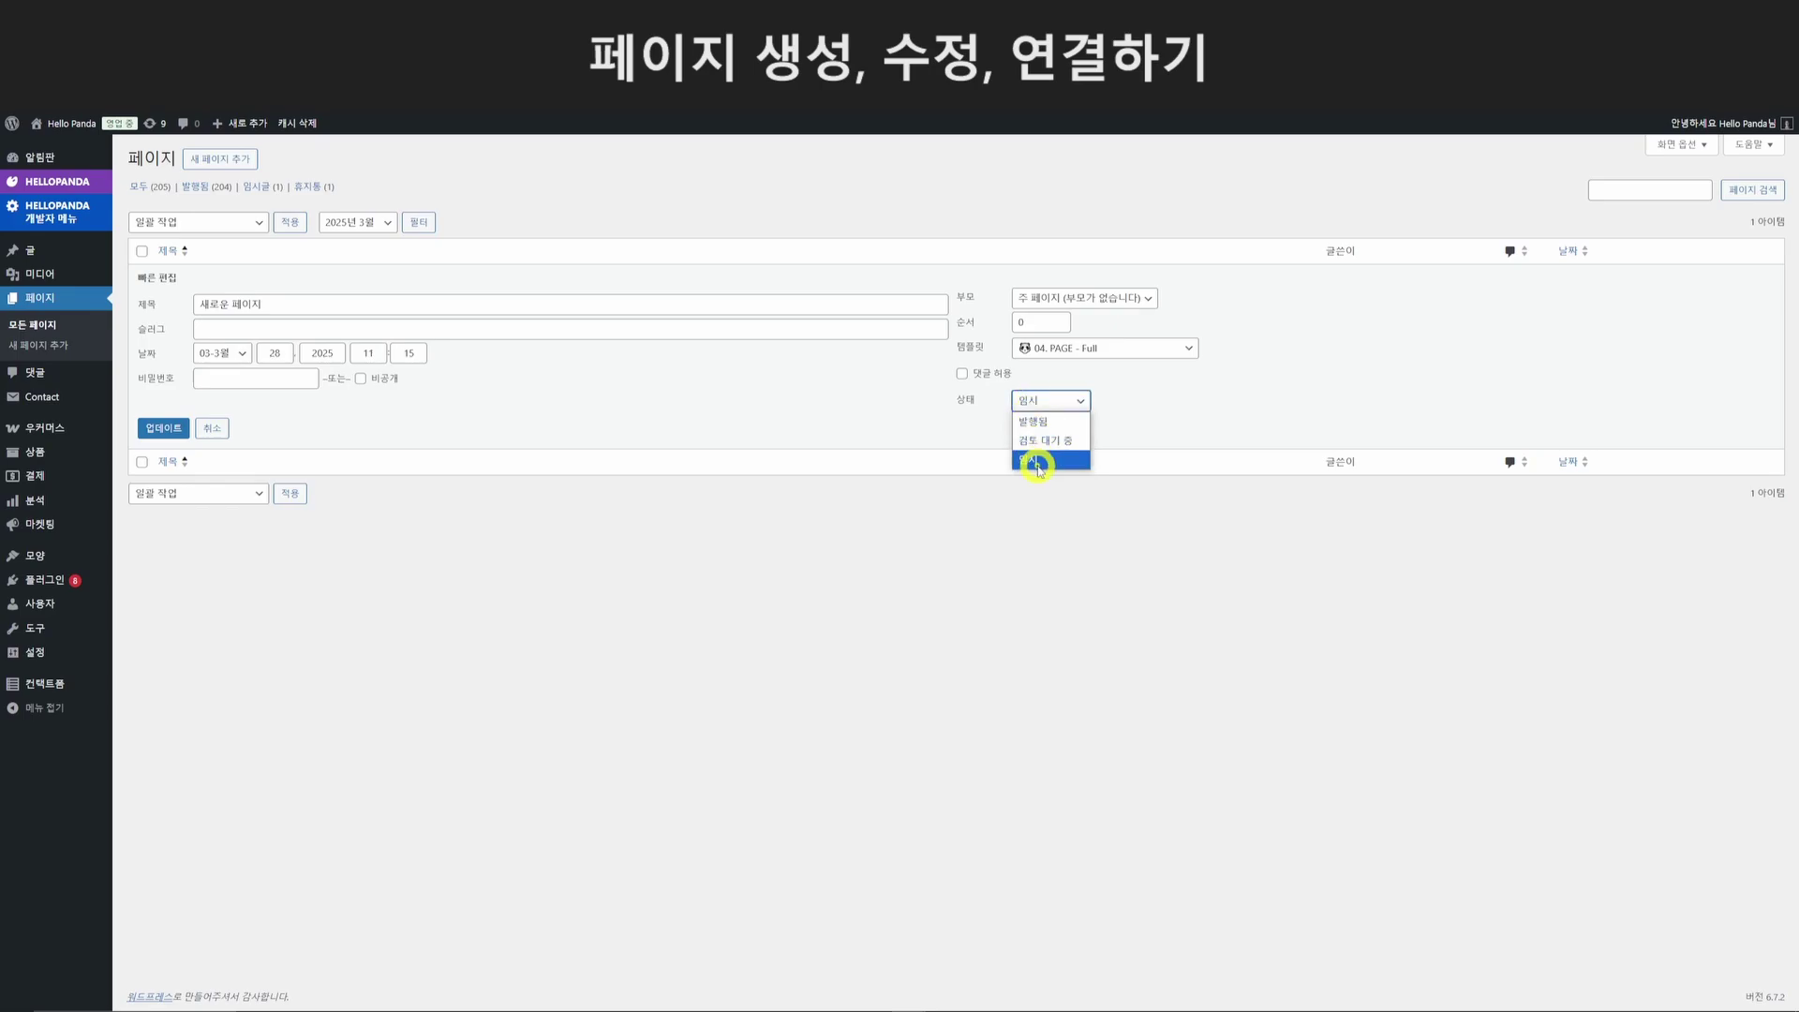
pyautogui.click(291, 327)
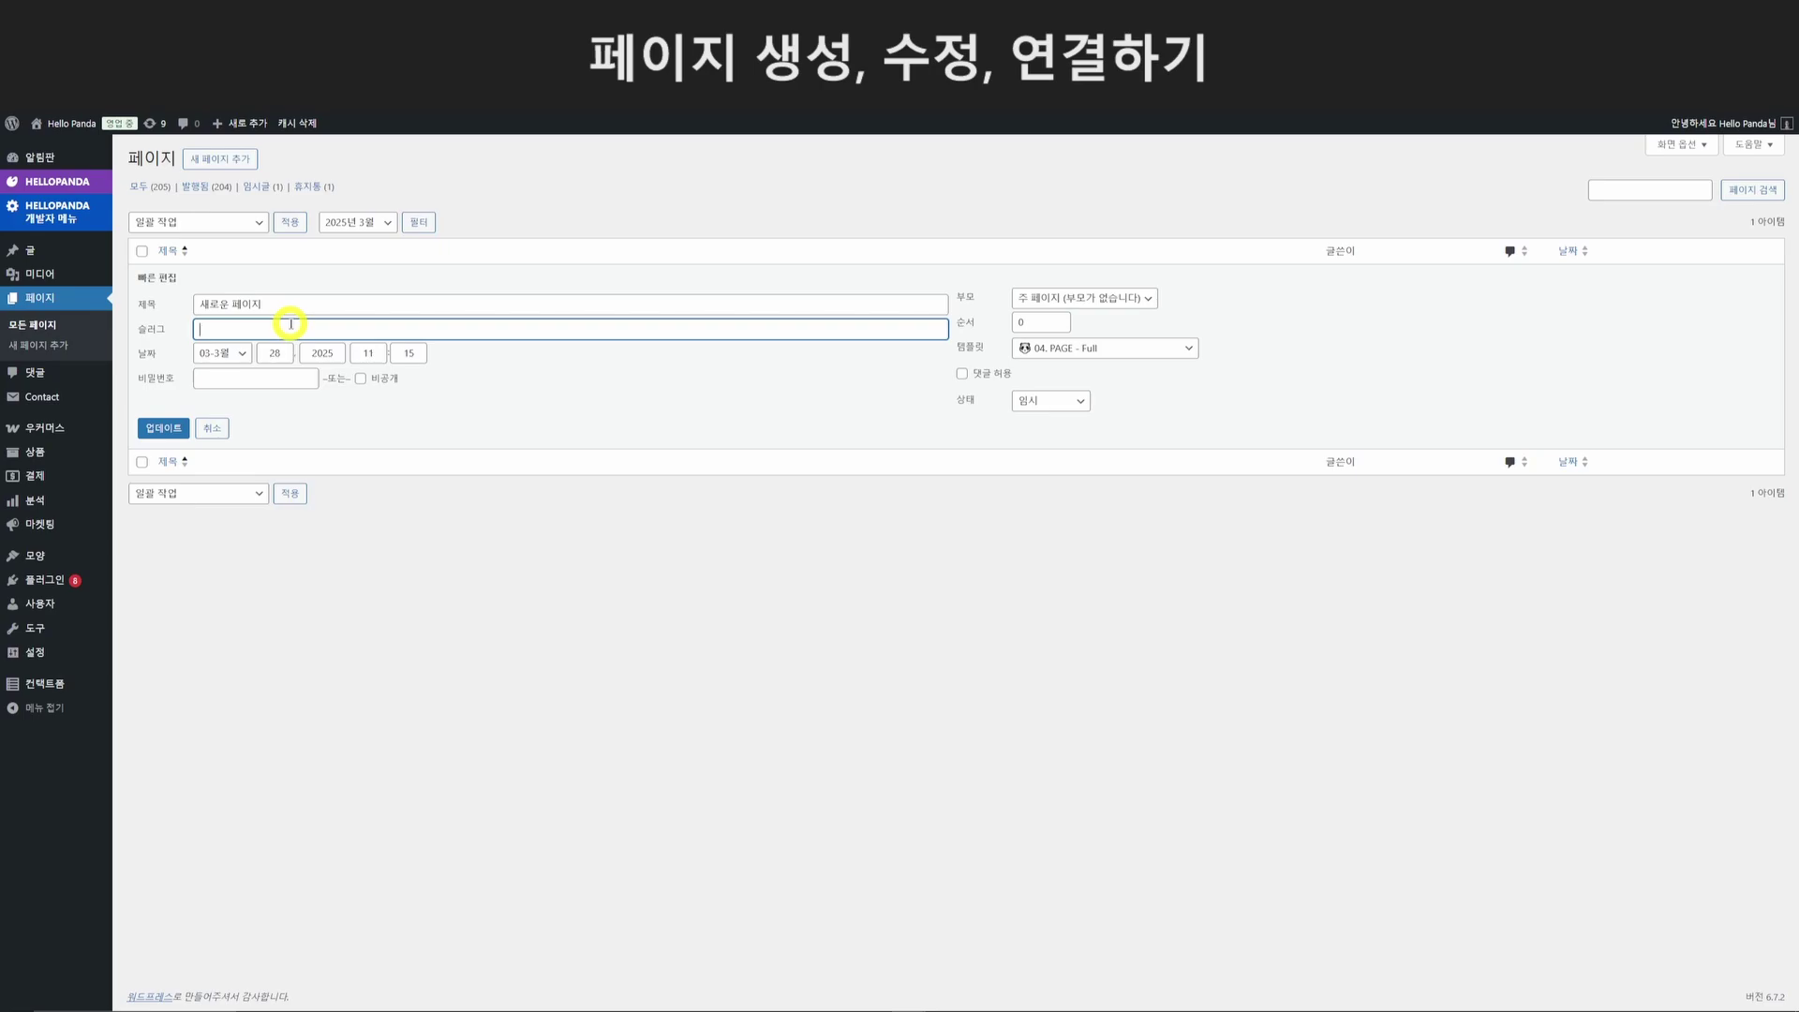
pyautogui.write('ㅁㄴㅇㄴㅇㅁㄴ')
pyautogui.hotkey('ctrl', 'a')
pyautogui.write('asdasd')
# Change the status of 새로운 페이지 to 발행됨 and update the page.
pyautogui.click(1036, 410)
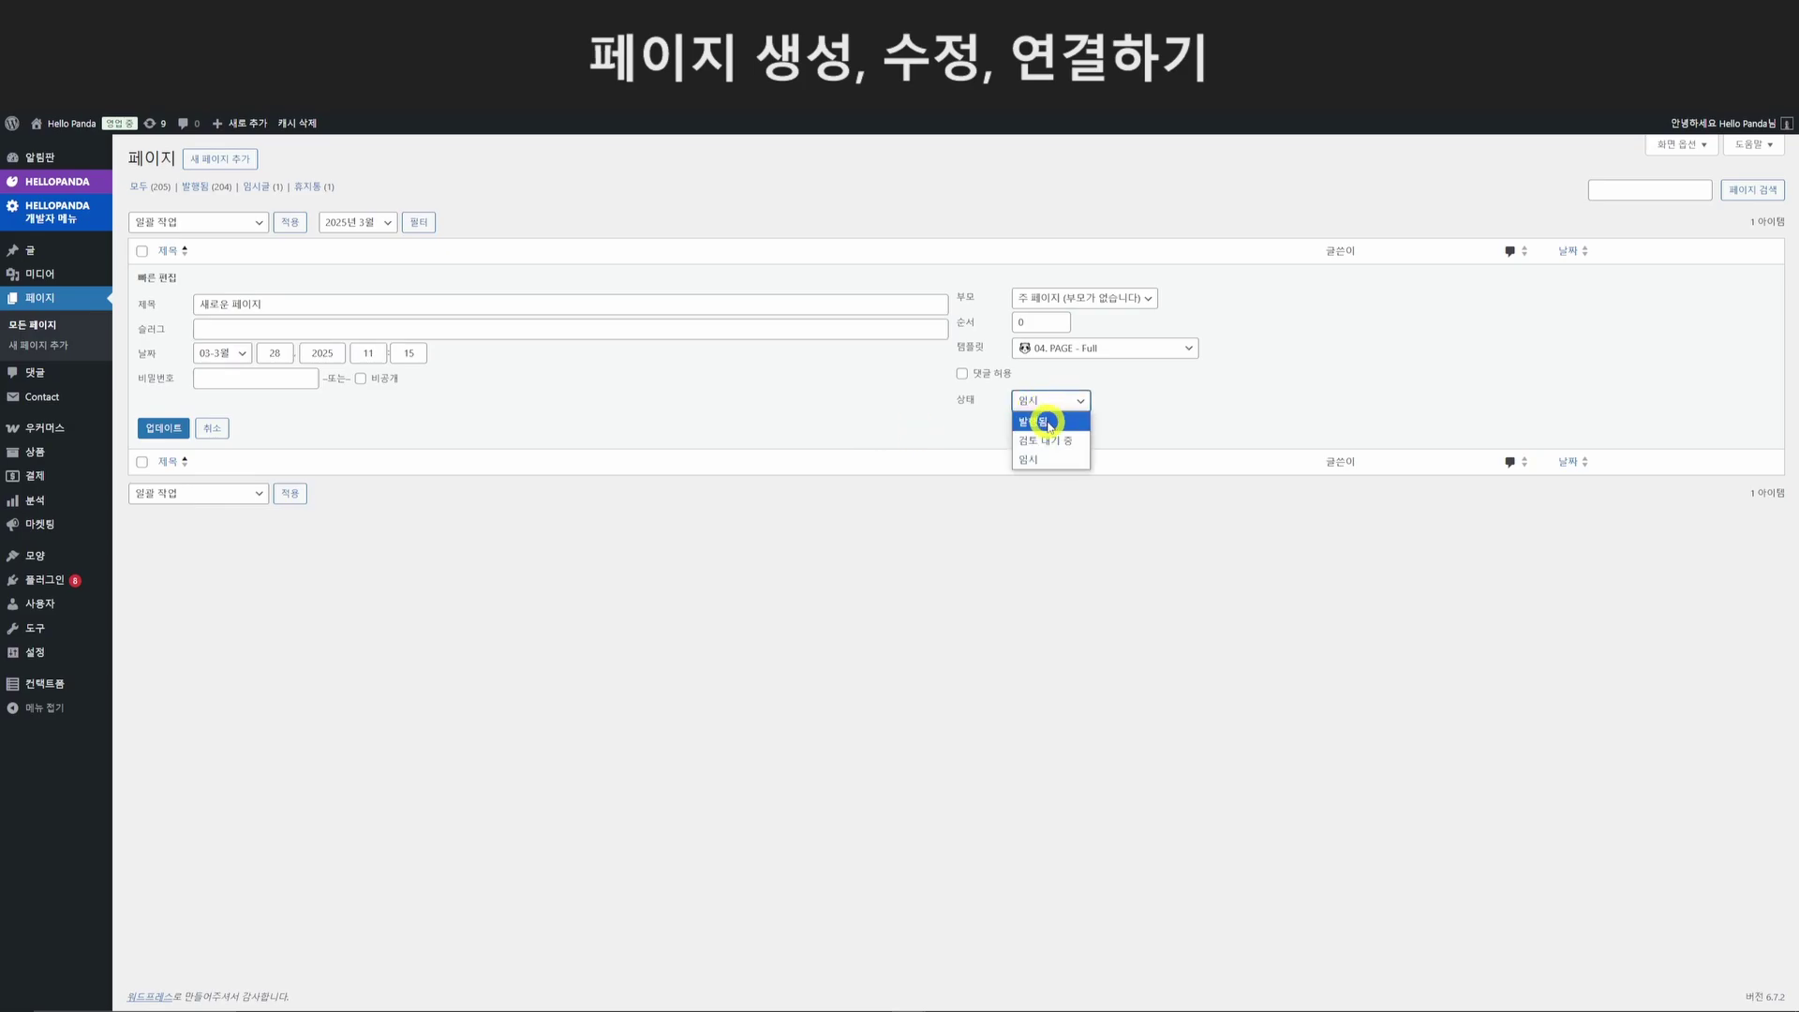
pyautogui.click(1049, 424)
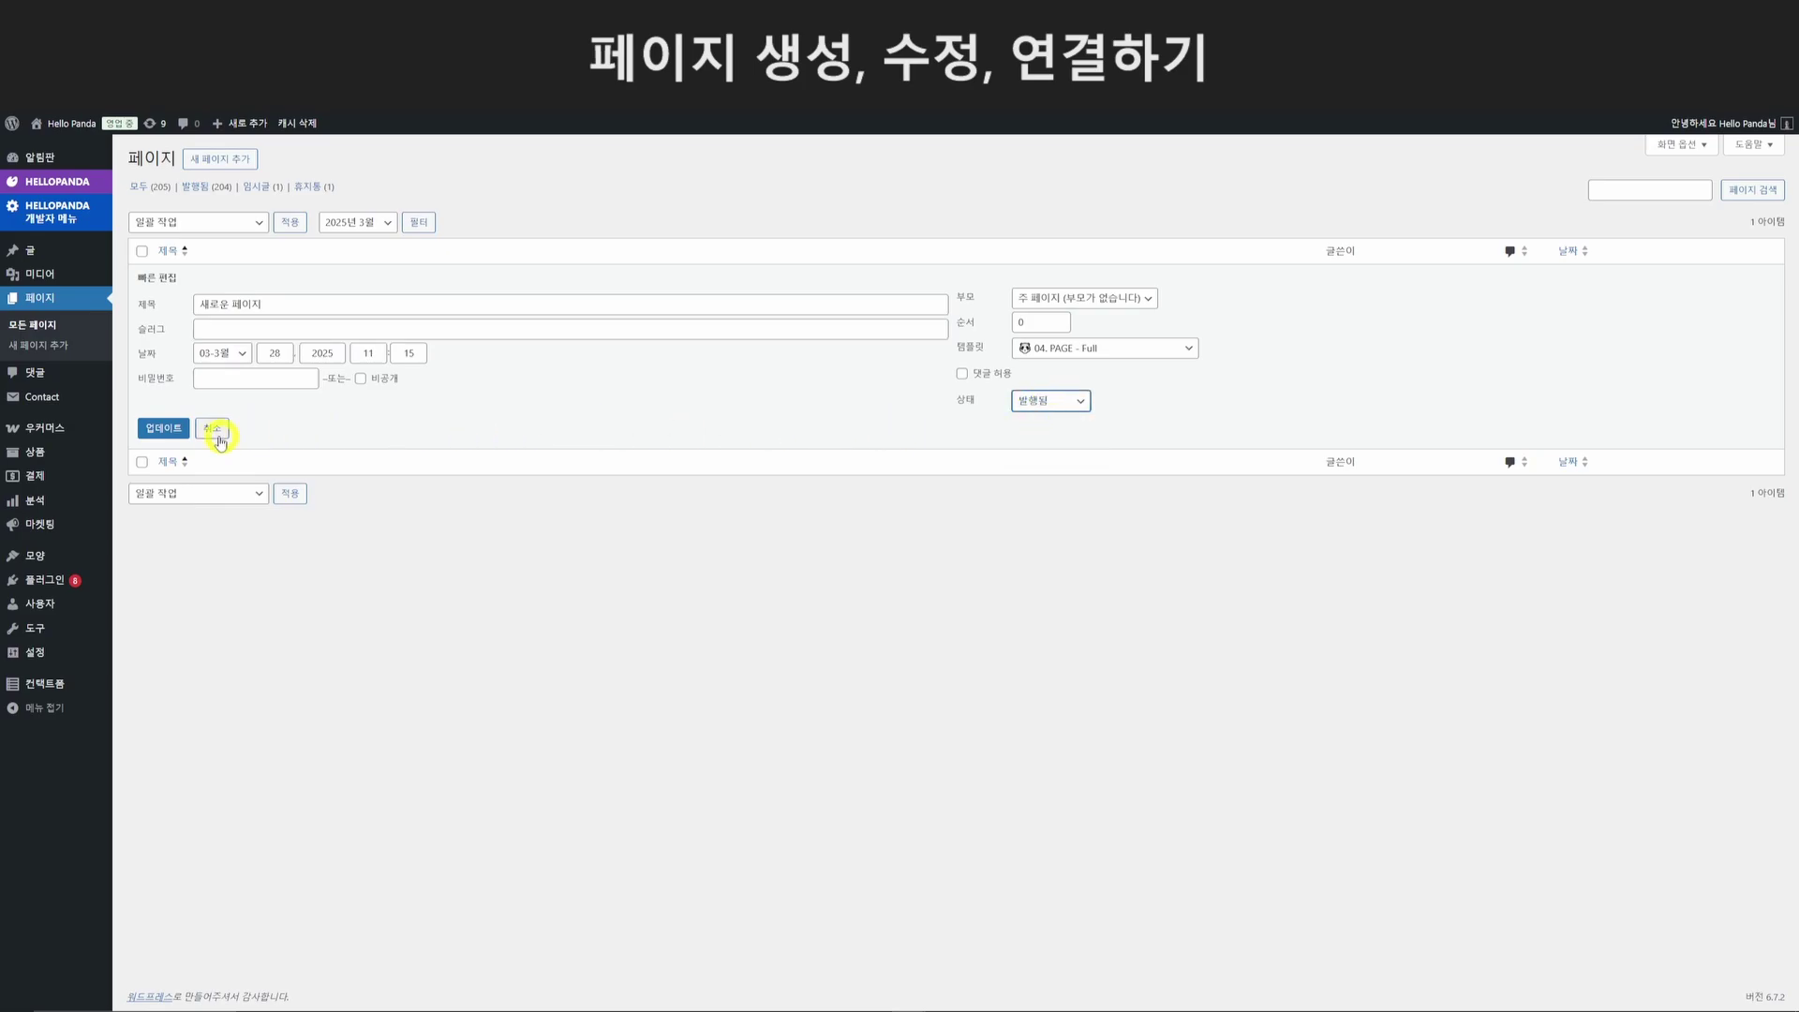
pyautogui.click(164, 431)
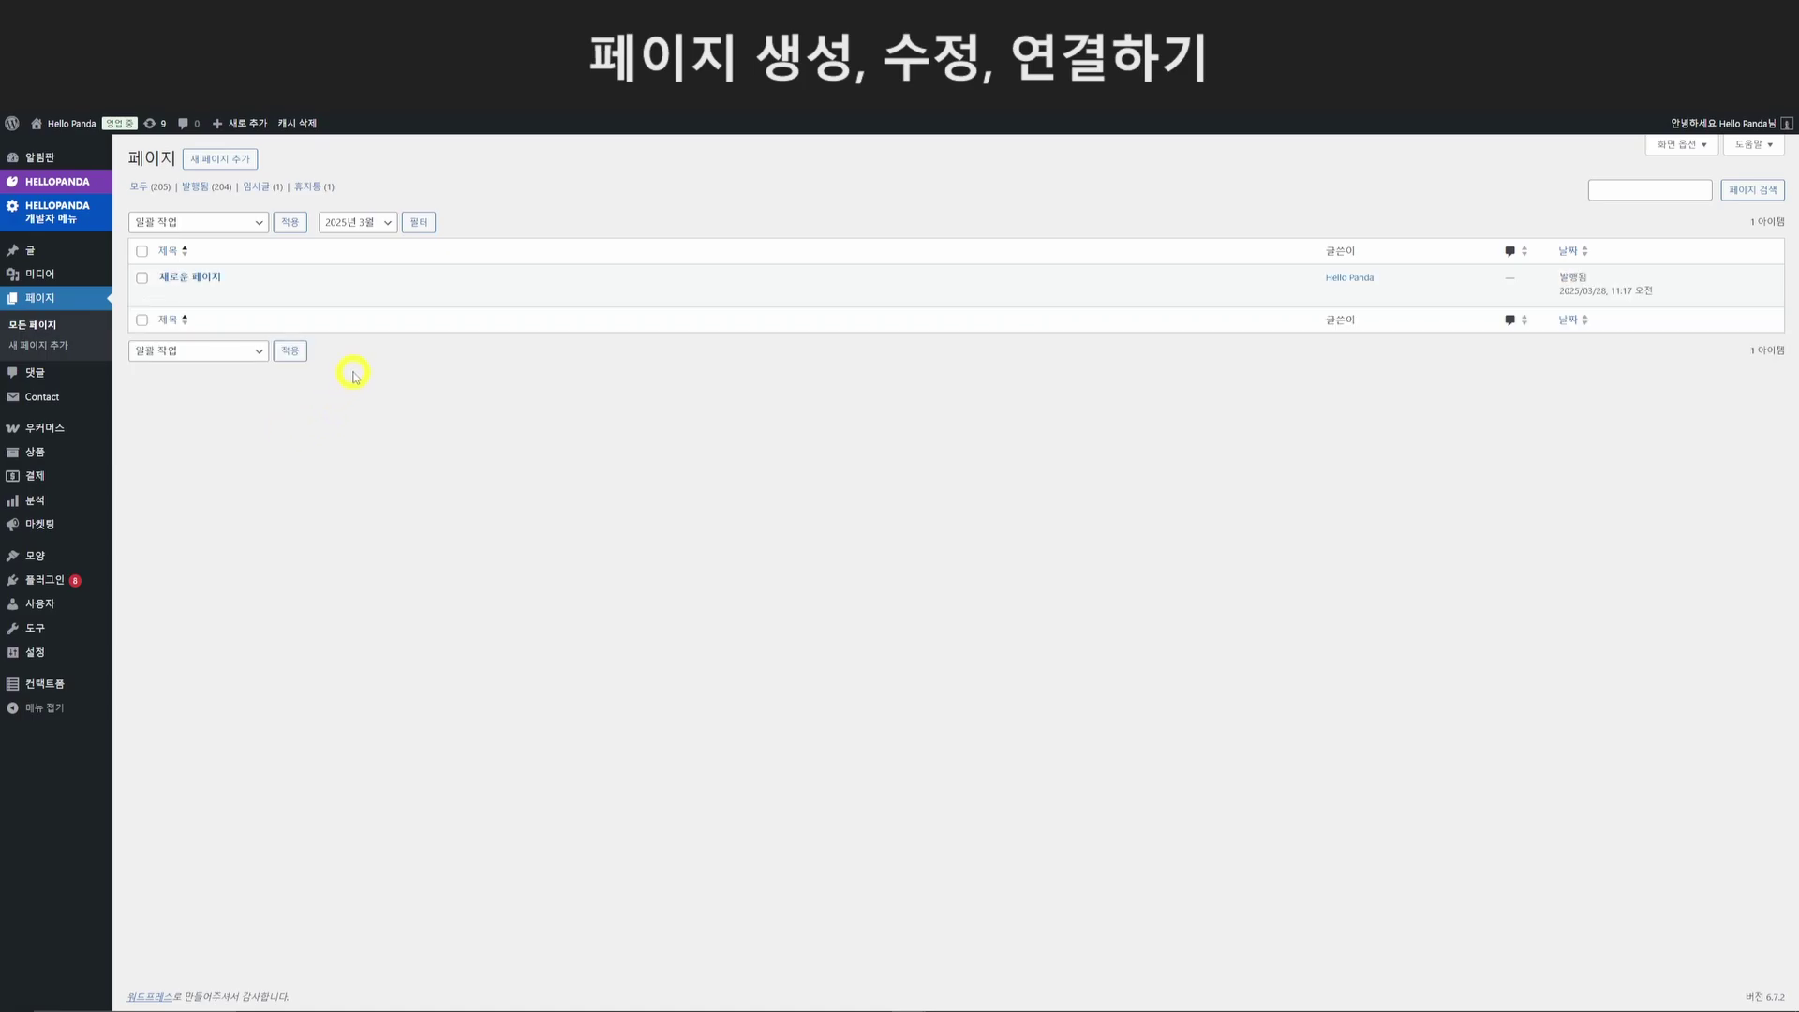
# View the published 새로운 페이지 in a new browser tab.
pyautogui.moveTo(282, 293)
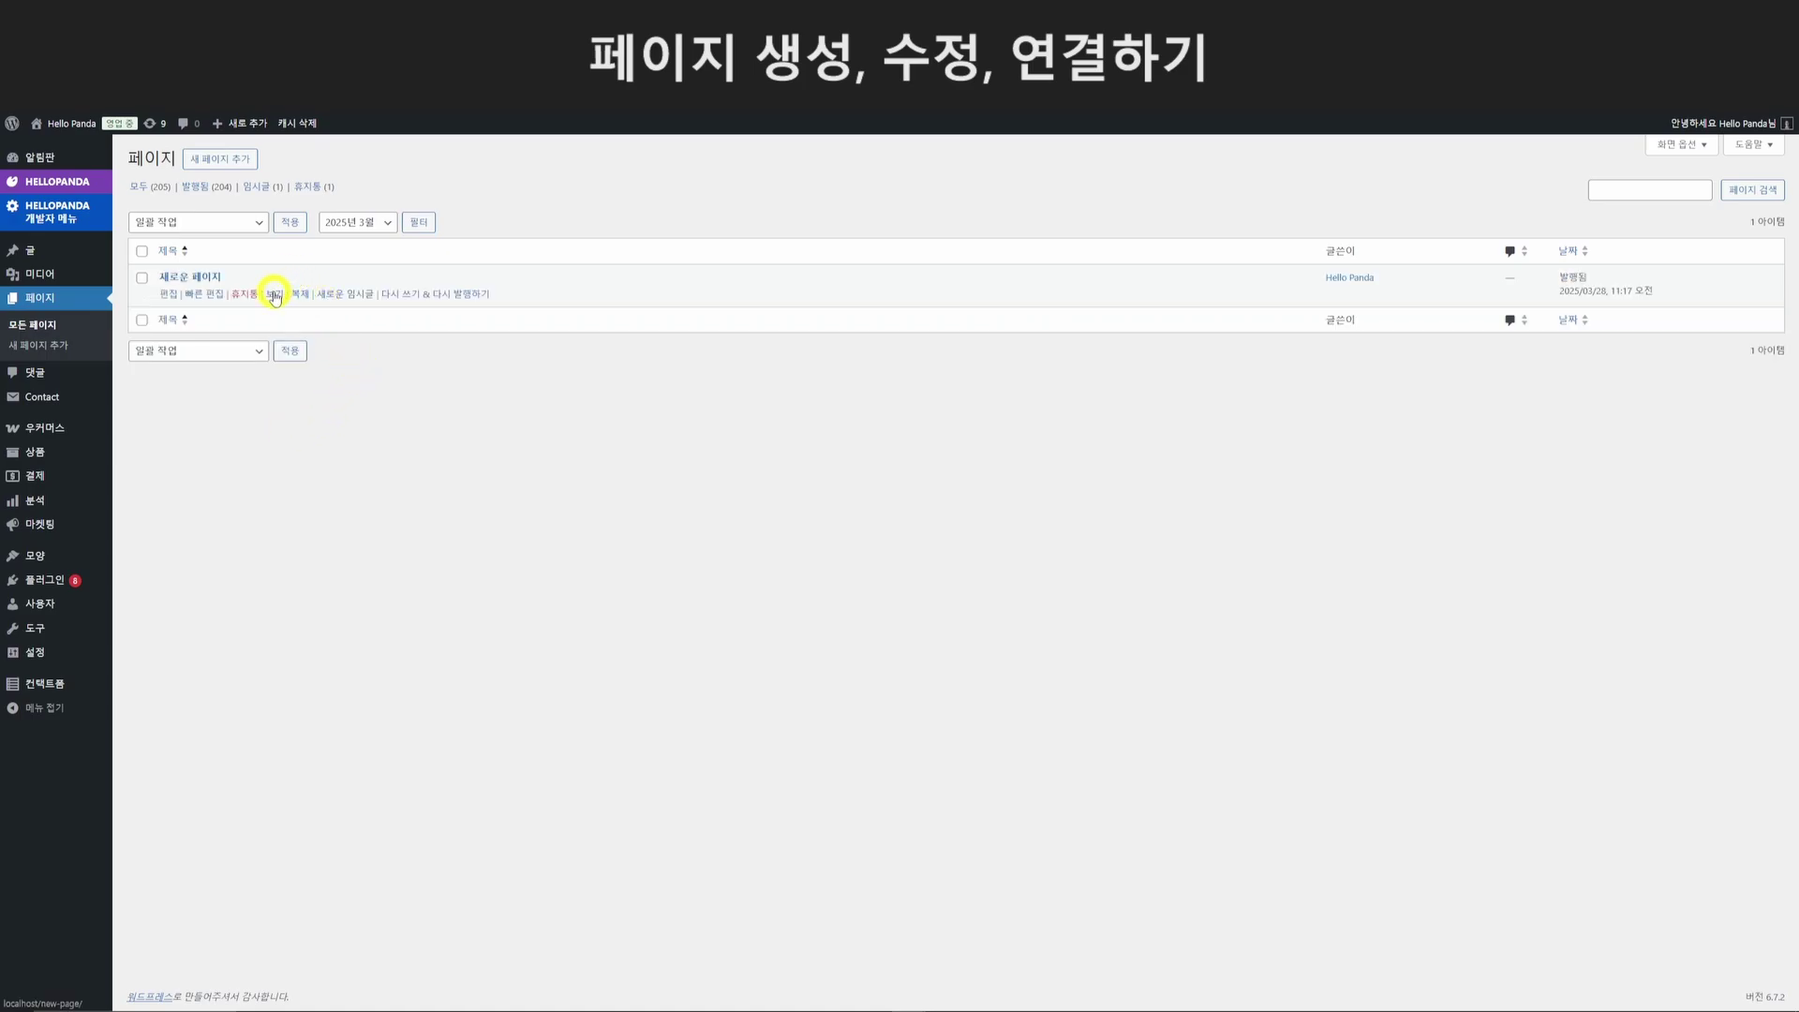
pyautogui.rightClick(275, 298)
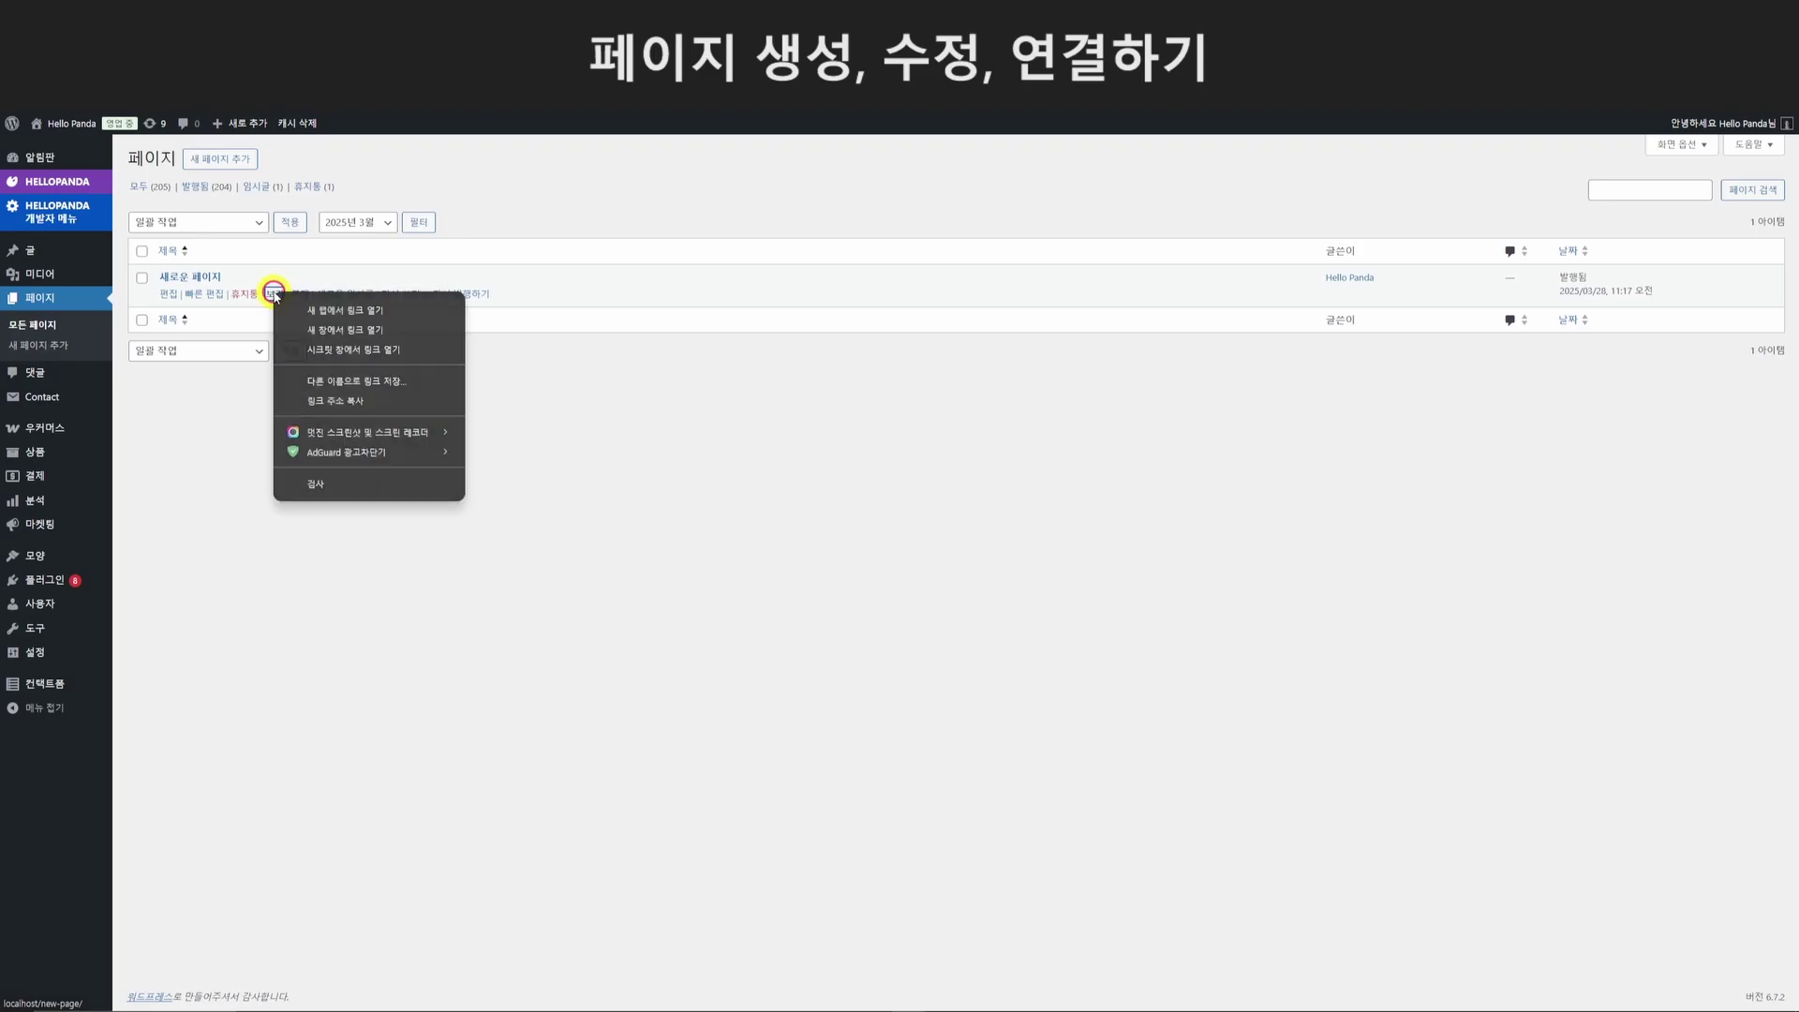
pyautogui.click(312, 302)
pyautogui.hotkey('ctrl', 'Tab')
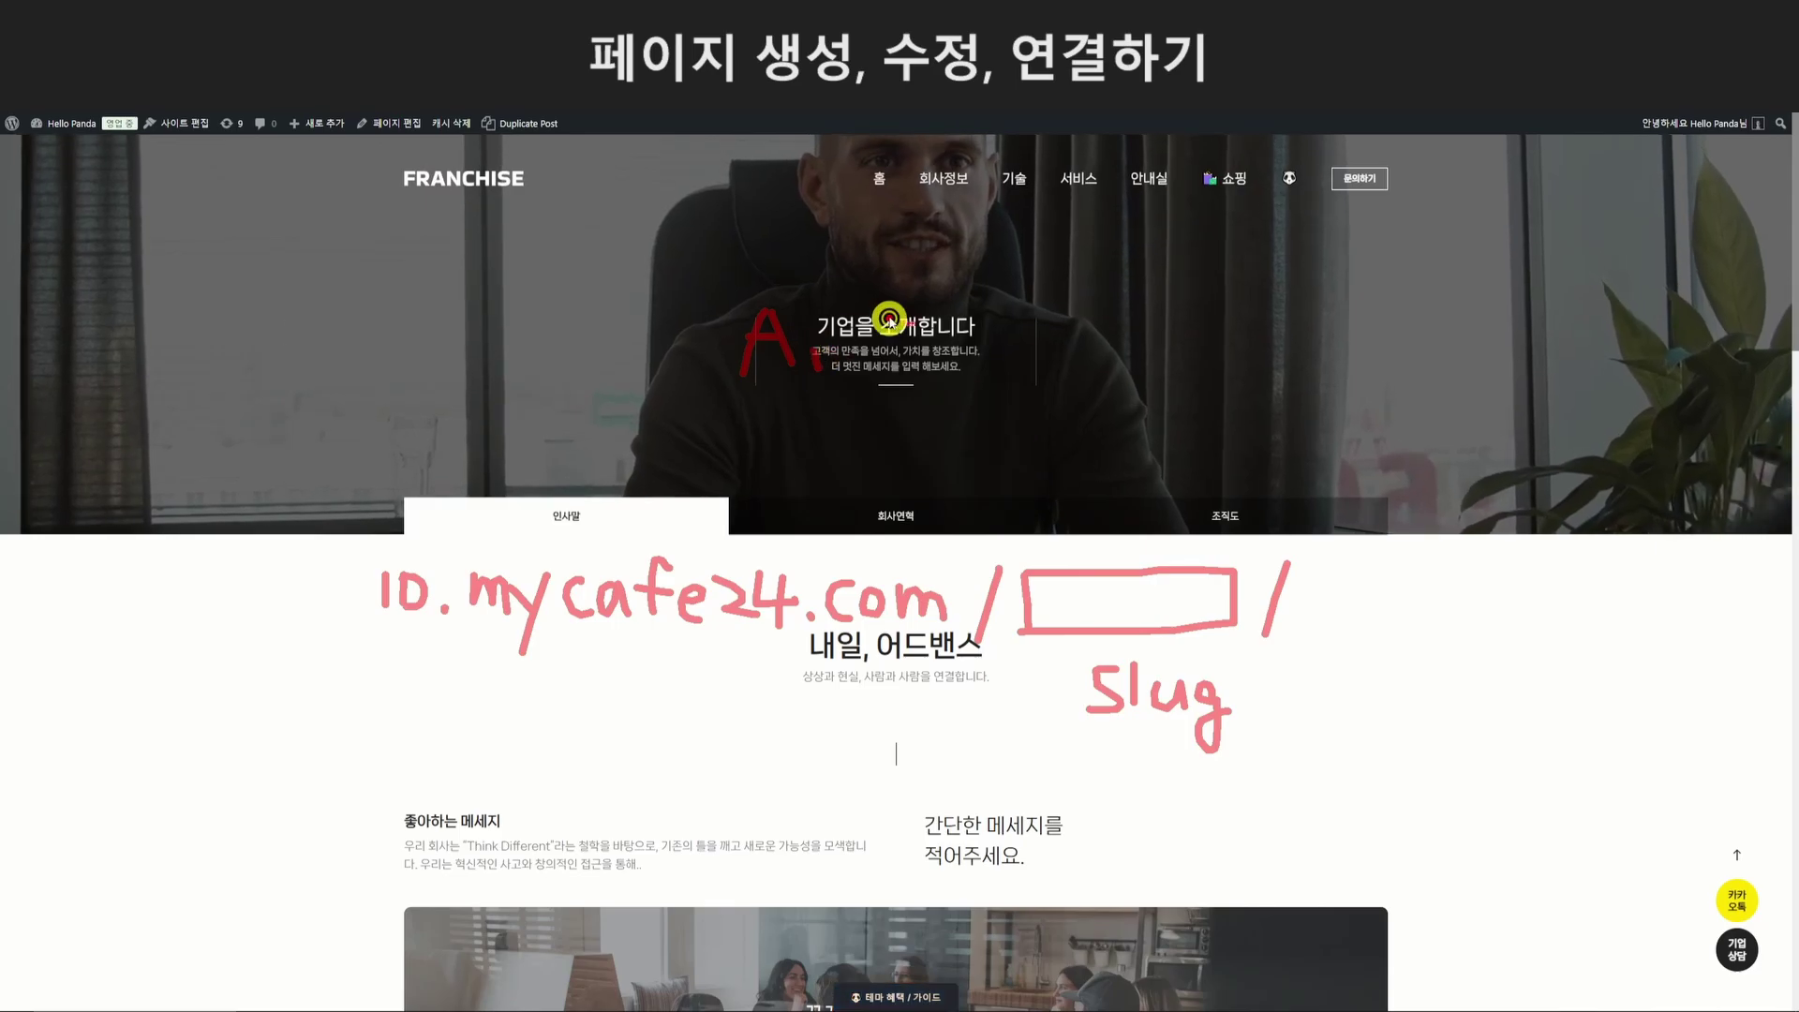
pyautogui.moveTo(931, 321)
pyautogui.mouseDown()
pyautogui.moveTo(1016, 313)
pyautogui.moveTo(1028, 359)
pyautogui.mouseUp()
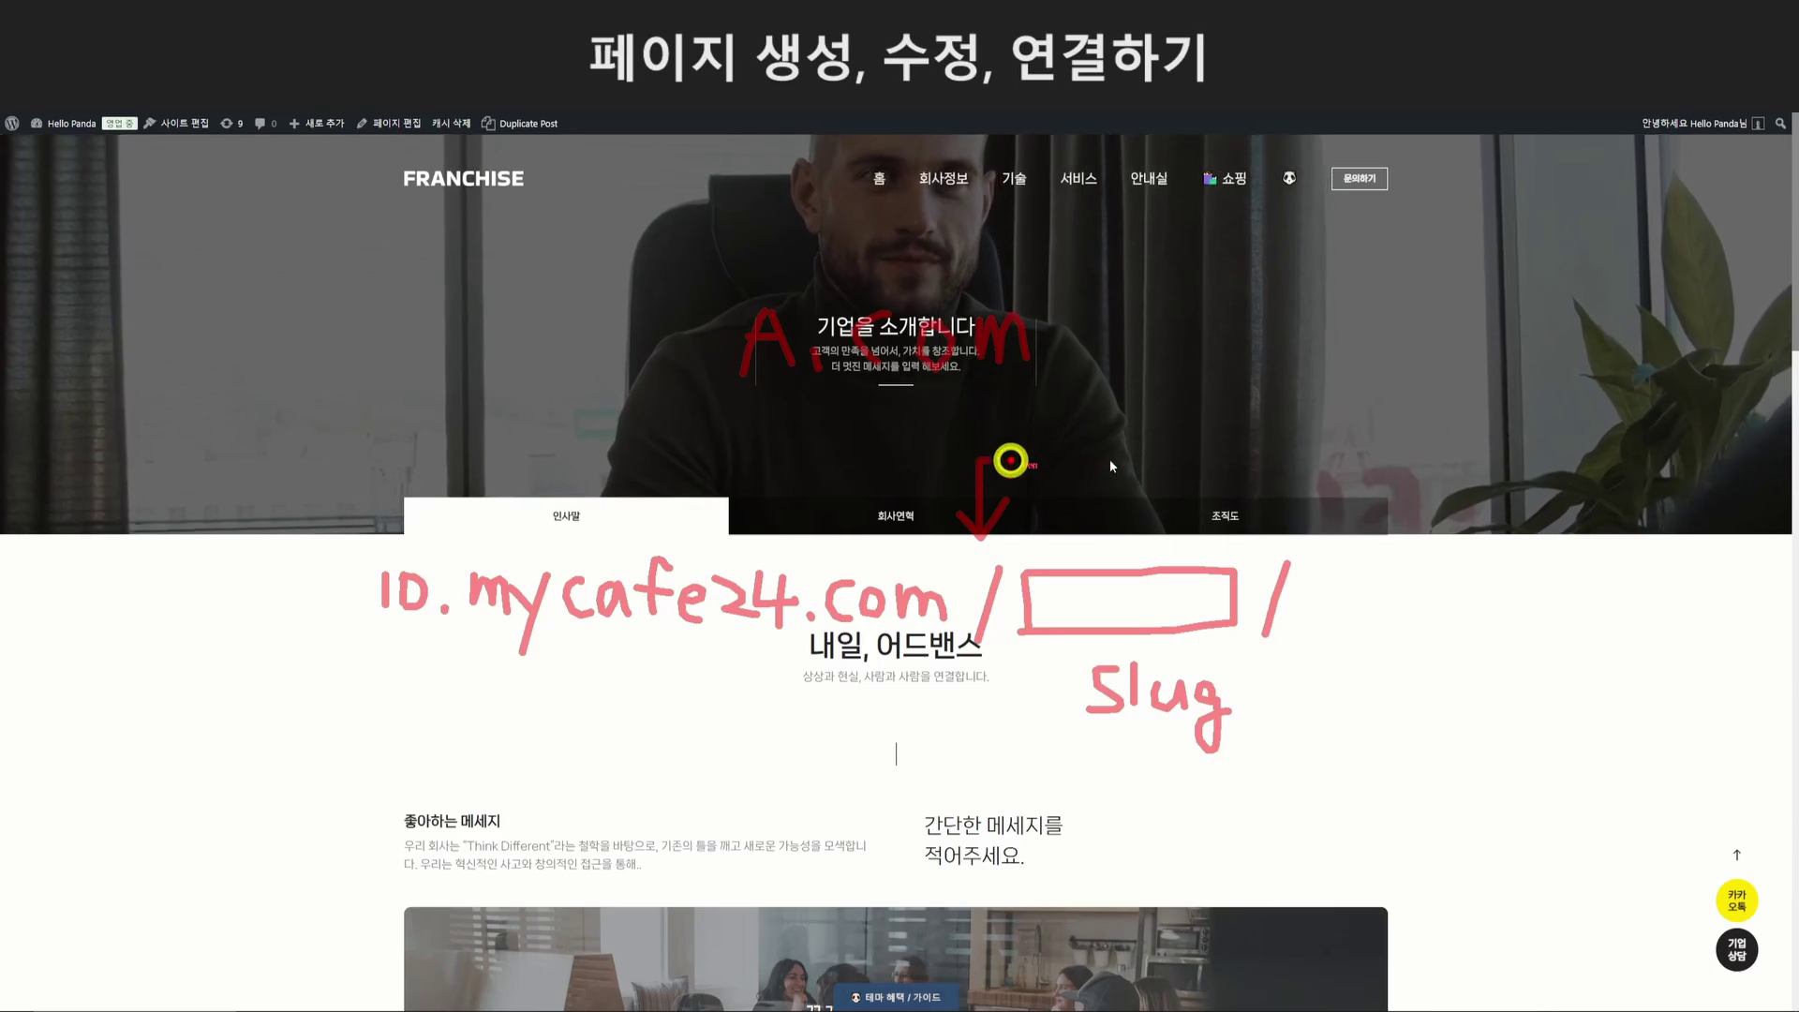
pyautogui.moveTo(982, 459); pyautogui.dragTo(1355, 450)
pyautogui.moveTo(1313, 429); pyautogui.dragTo(1356, 452)
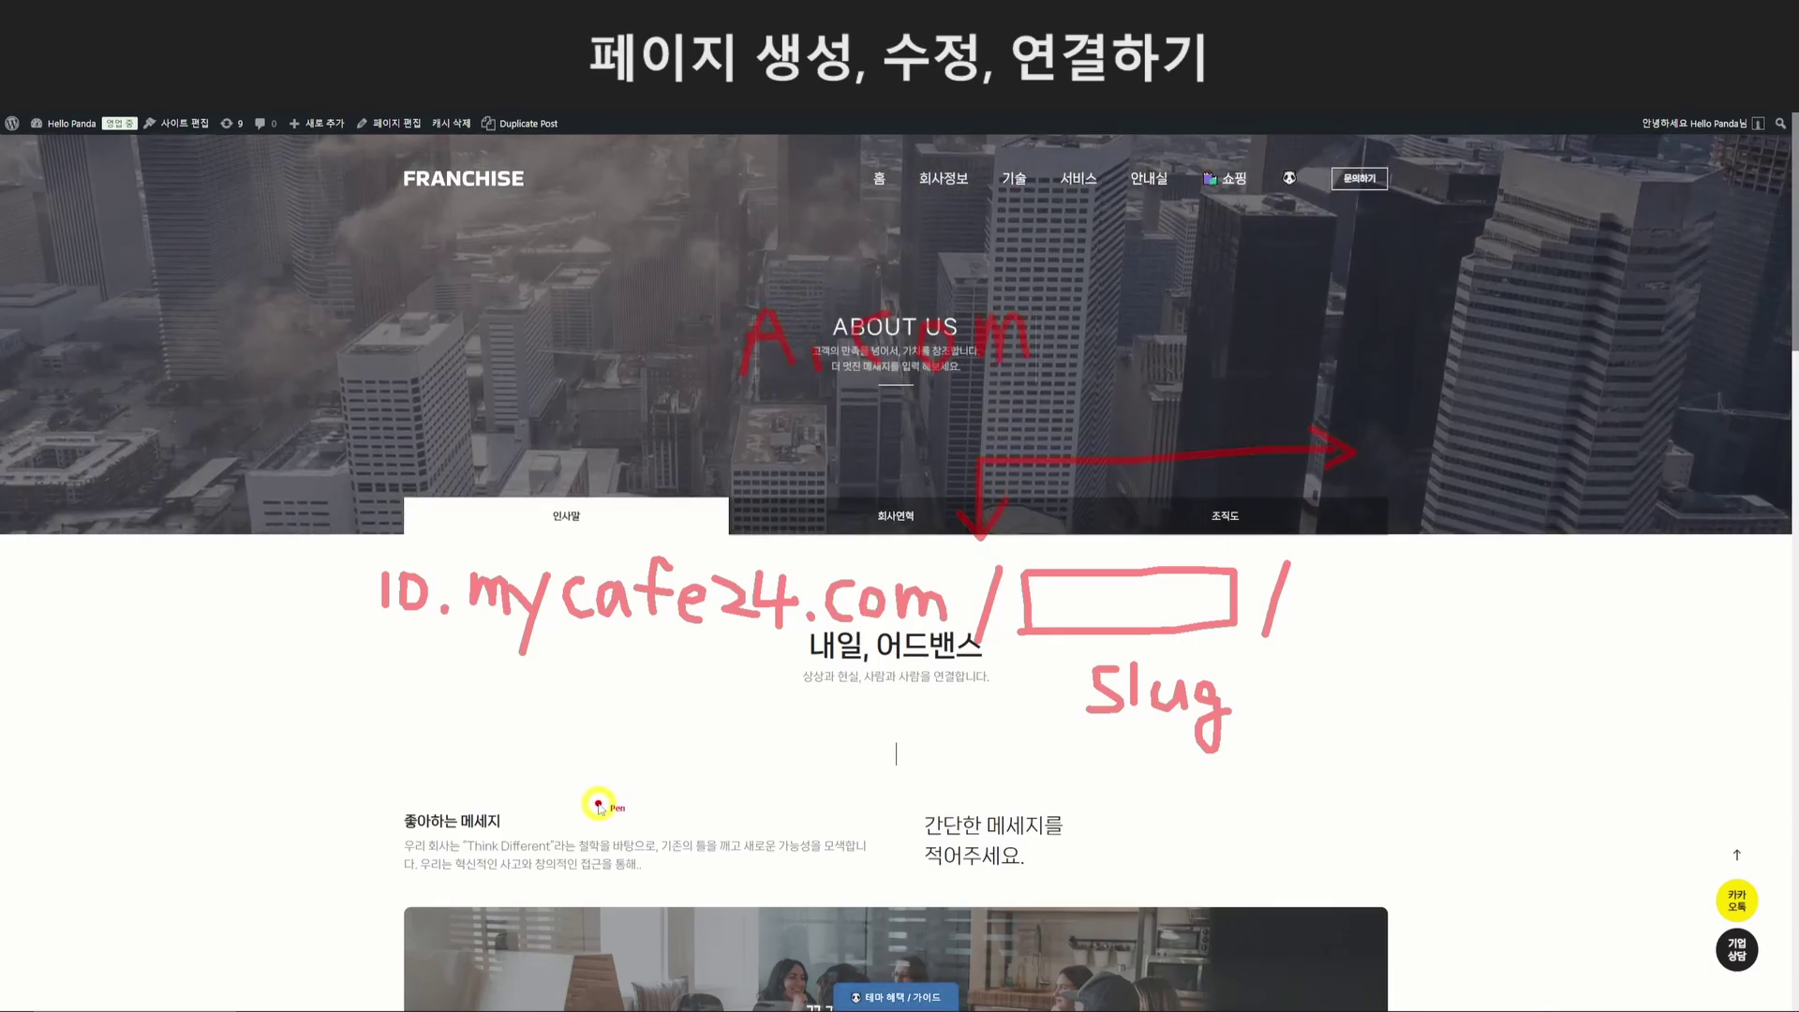
pyautogui.moveTo(598, 754)
pyautogui.mouseDown()
pyautogui.moveTo(569, 802)
pyautogui.moveTo(742, 788)
pyautogui.moveTo(764, 820)
pyautogui.moveTo(747, 839)
pyautogui.mouseUp()
pyautogui.moveTo(825, 759); pyautogui.dragTo(803, 806)
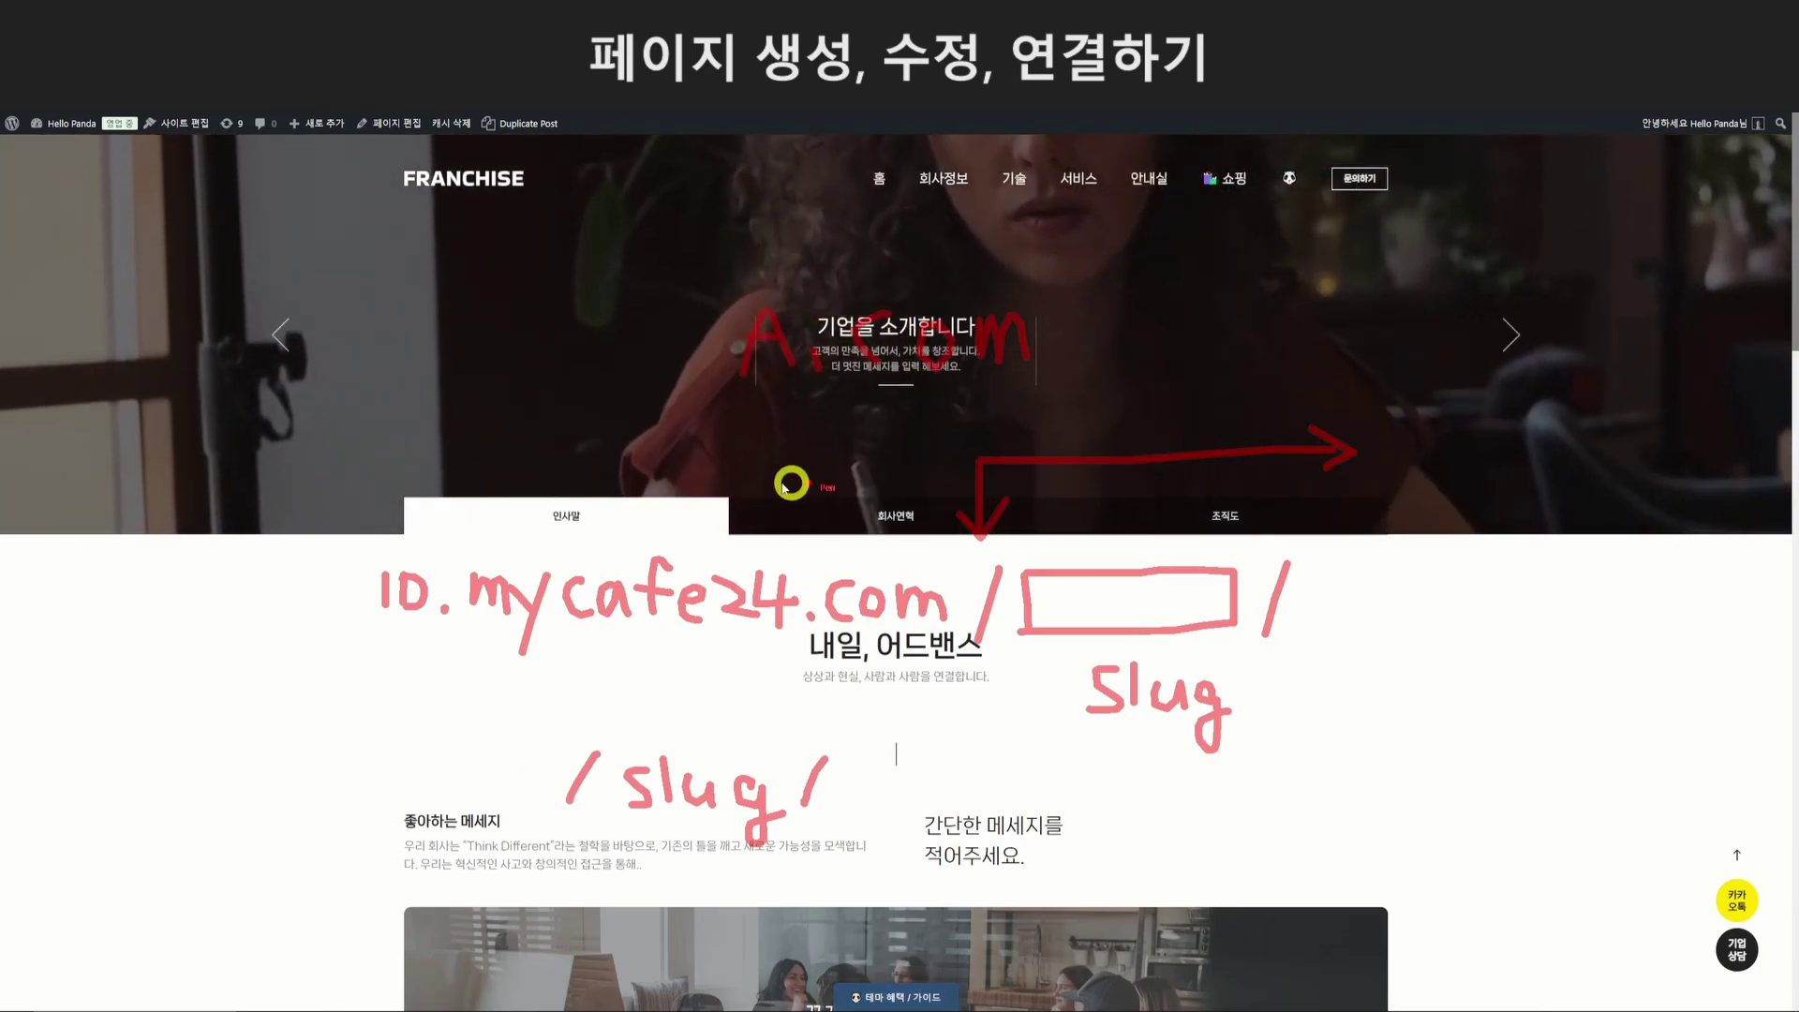
pyautogui.moveTo(795, 394); pyautogui.dragTo(729, 532)
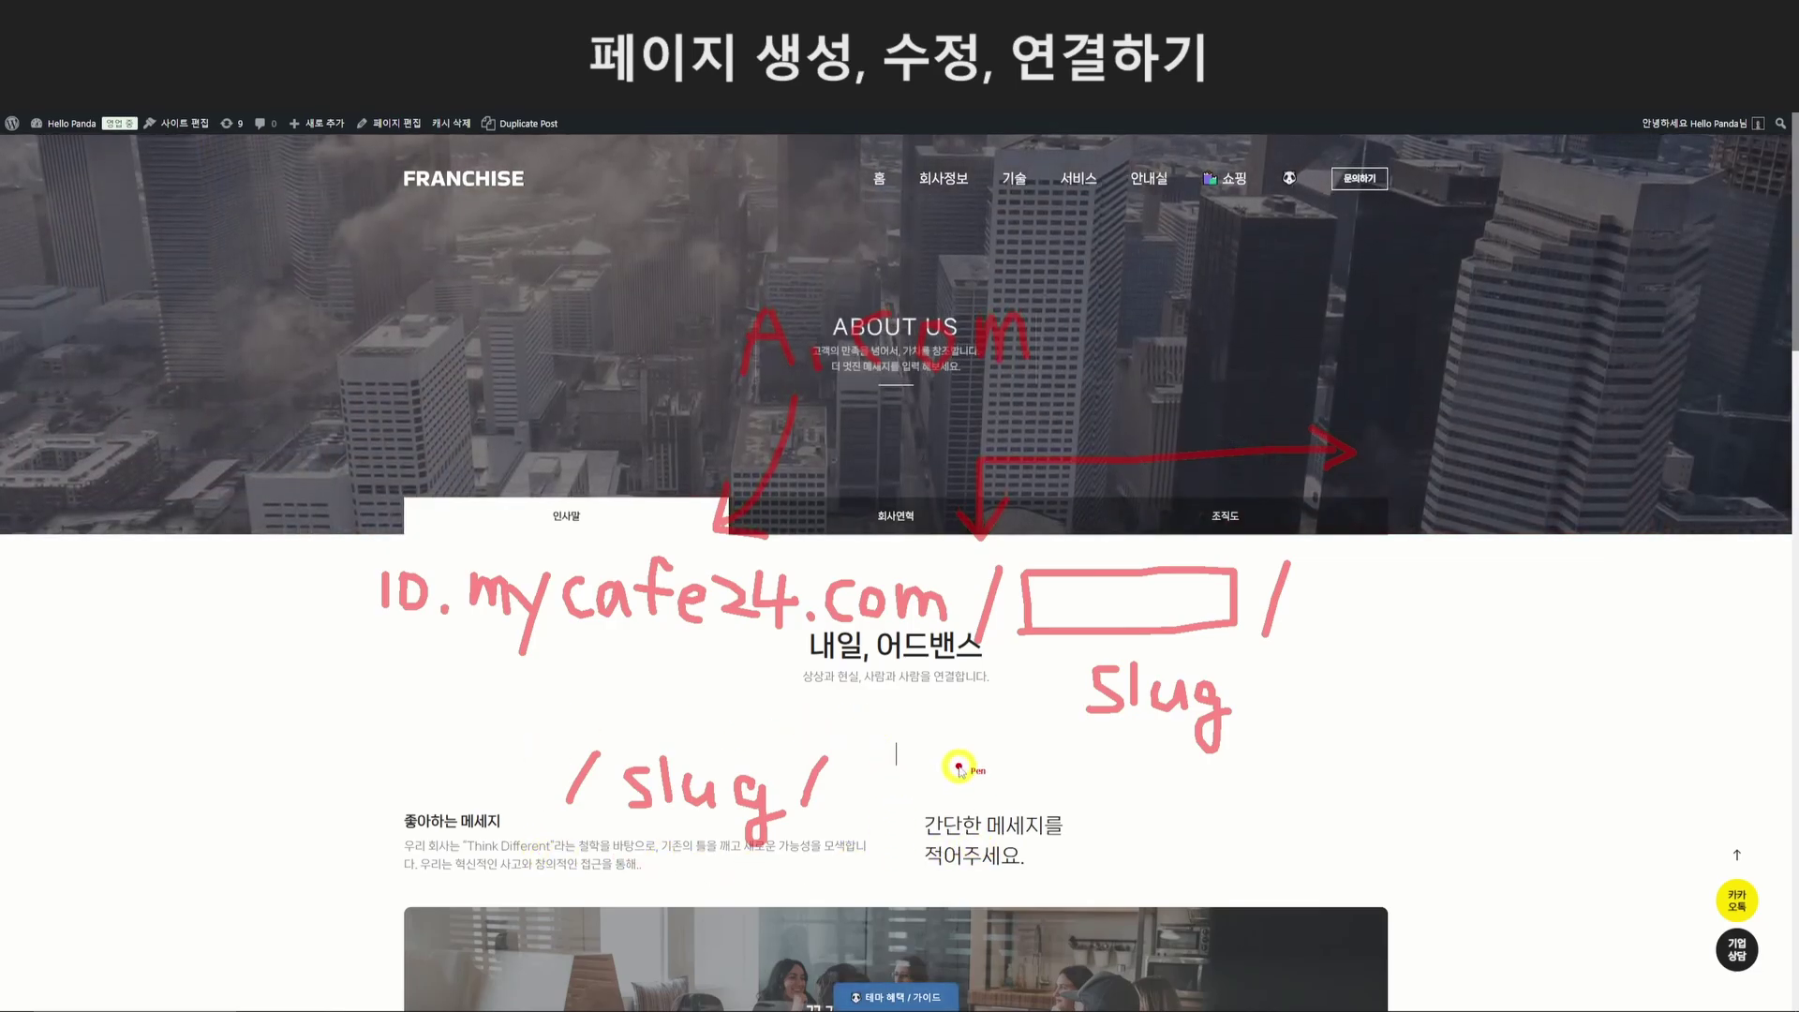
pyautogui.press('Escape')
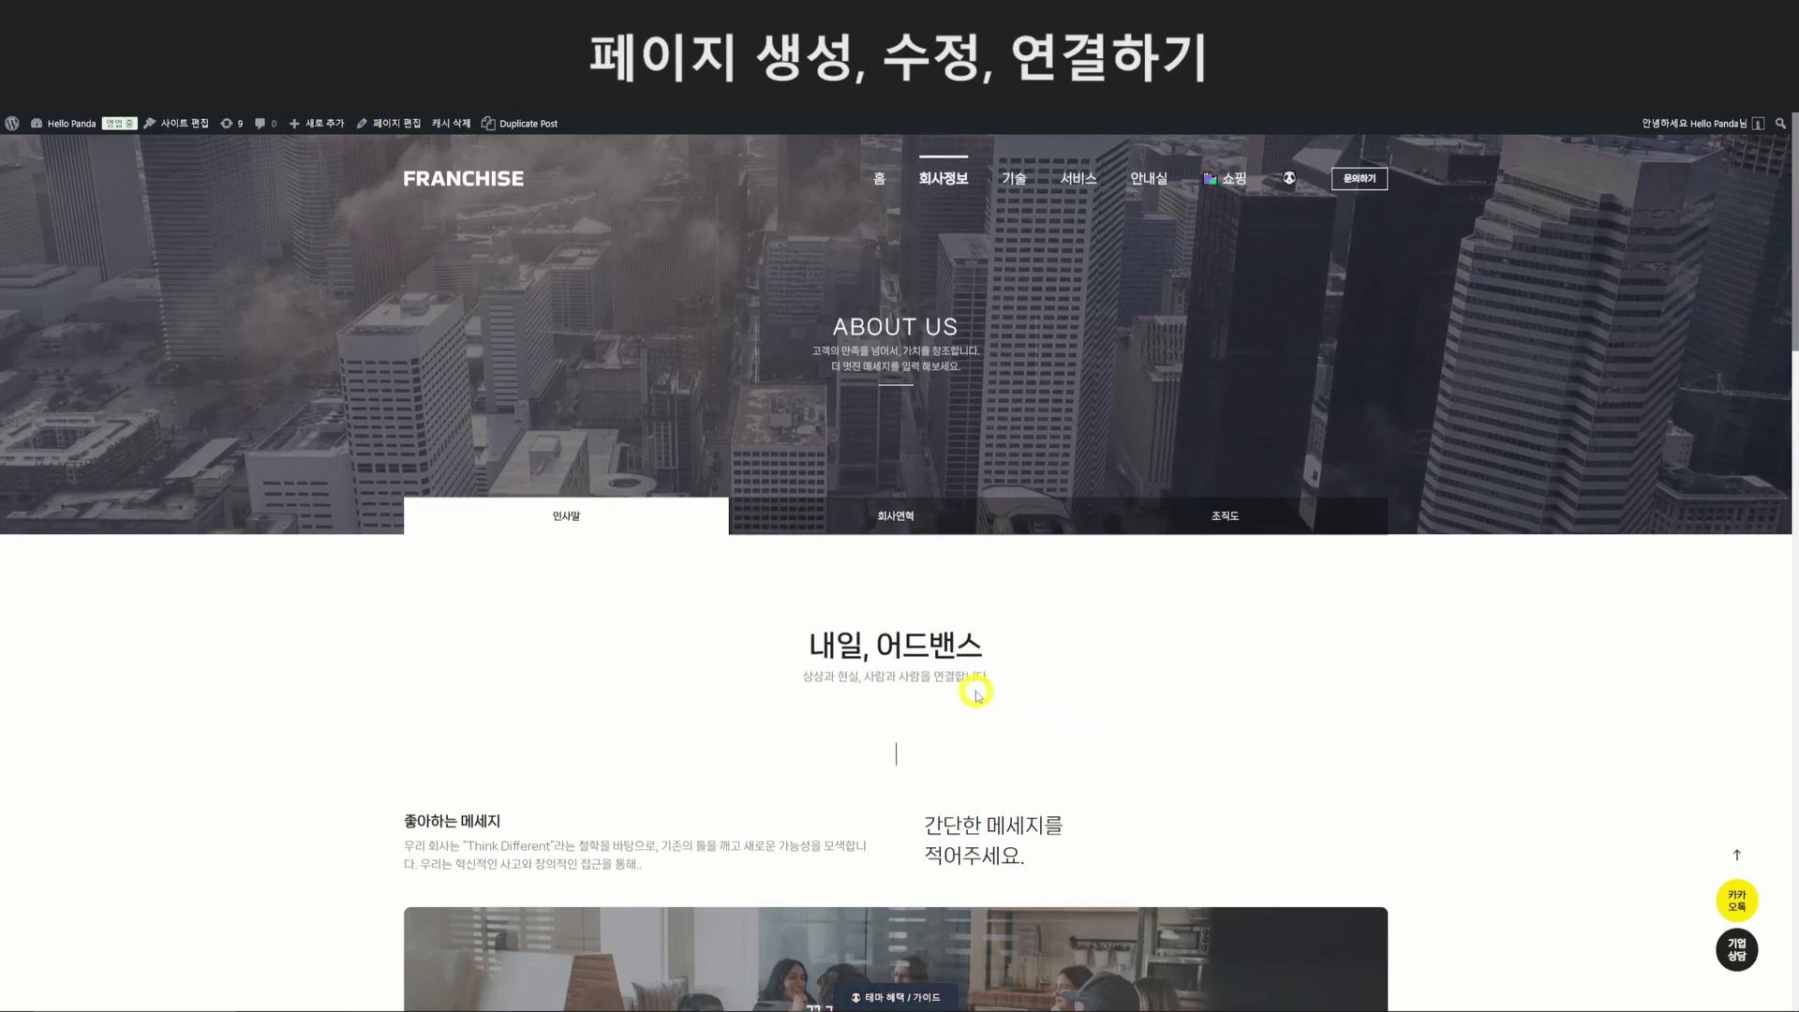
# Locate the header navigation in the 04. PAGE - Full template's block structure and open the Header Pc Nav template part for editing.
pyautogui.moveTo(1010, 182)
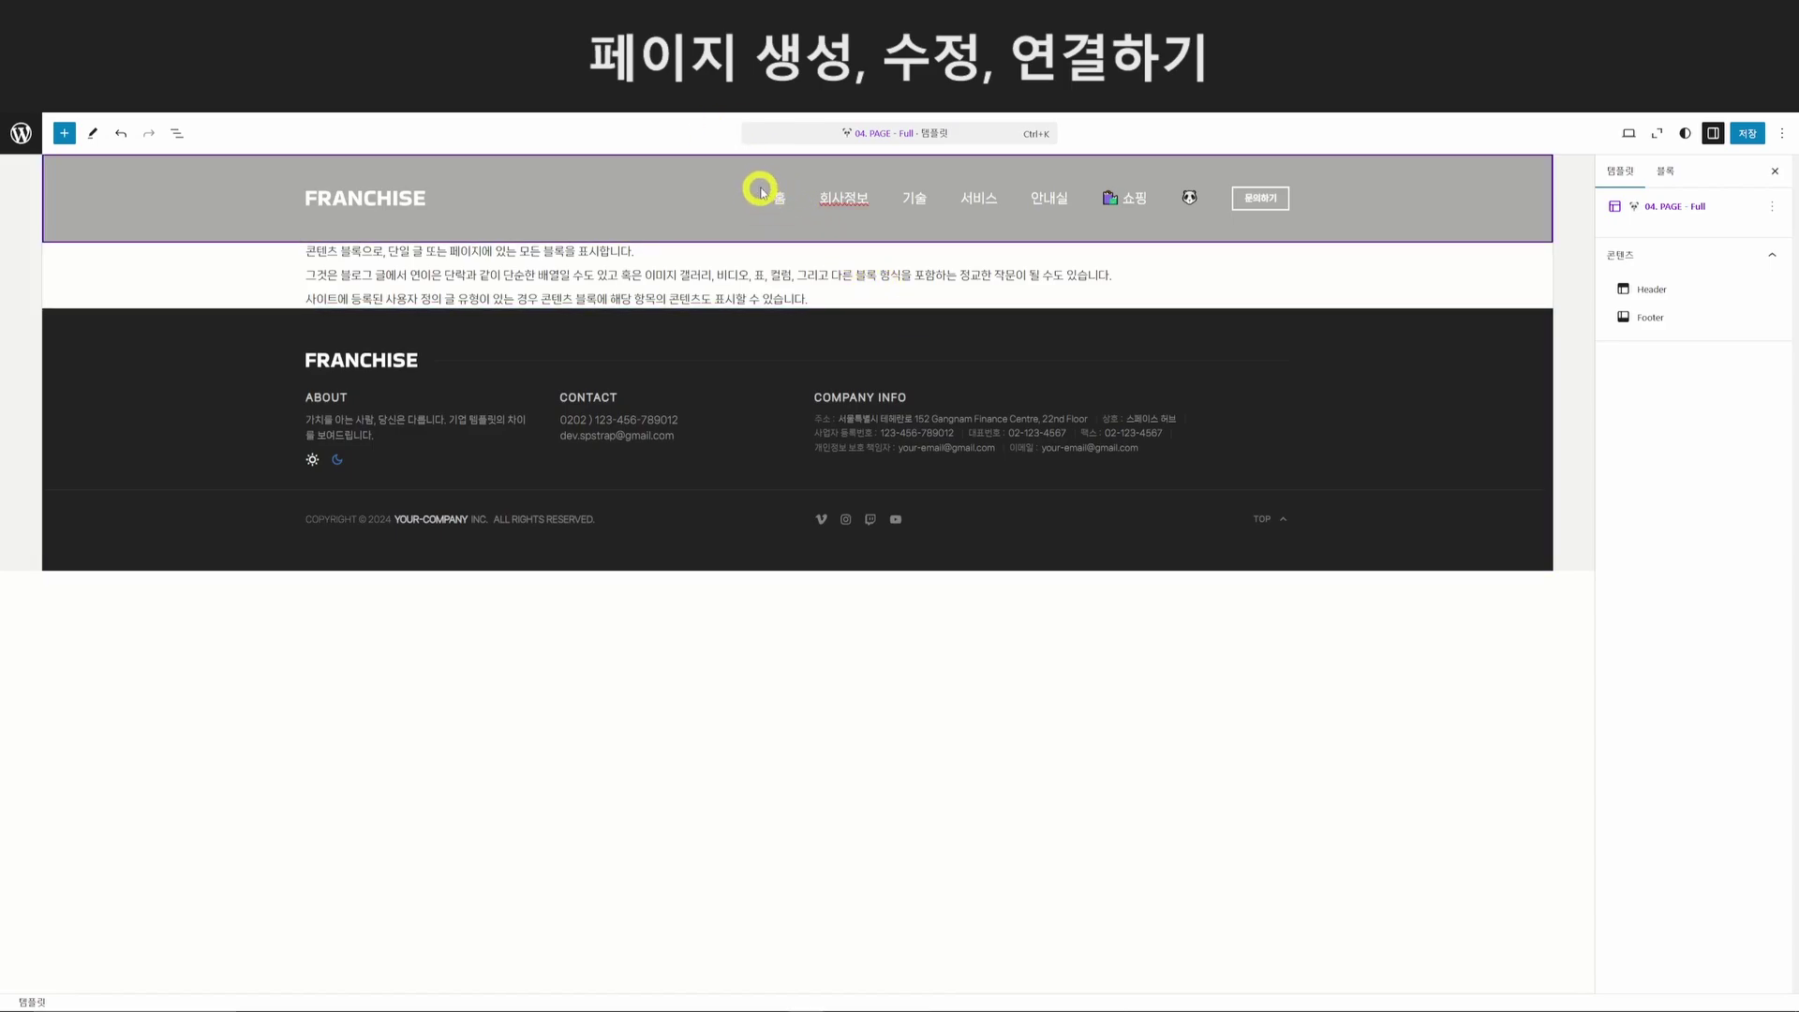
pyautogui.click(845, 198)
pyautogui.click(844, 197)
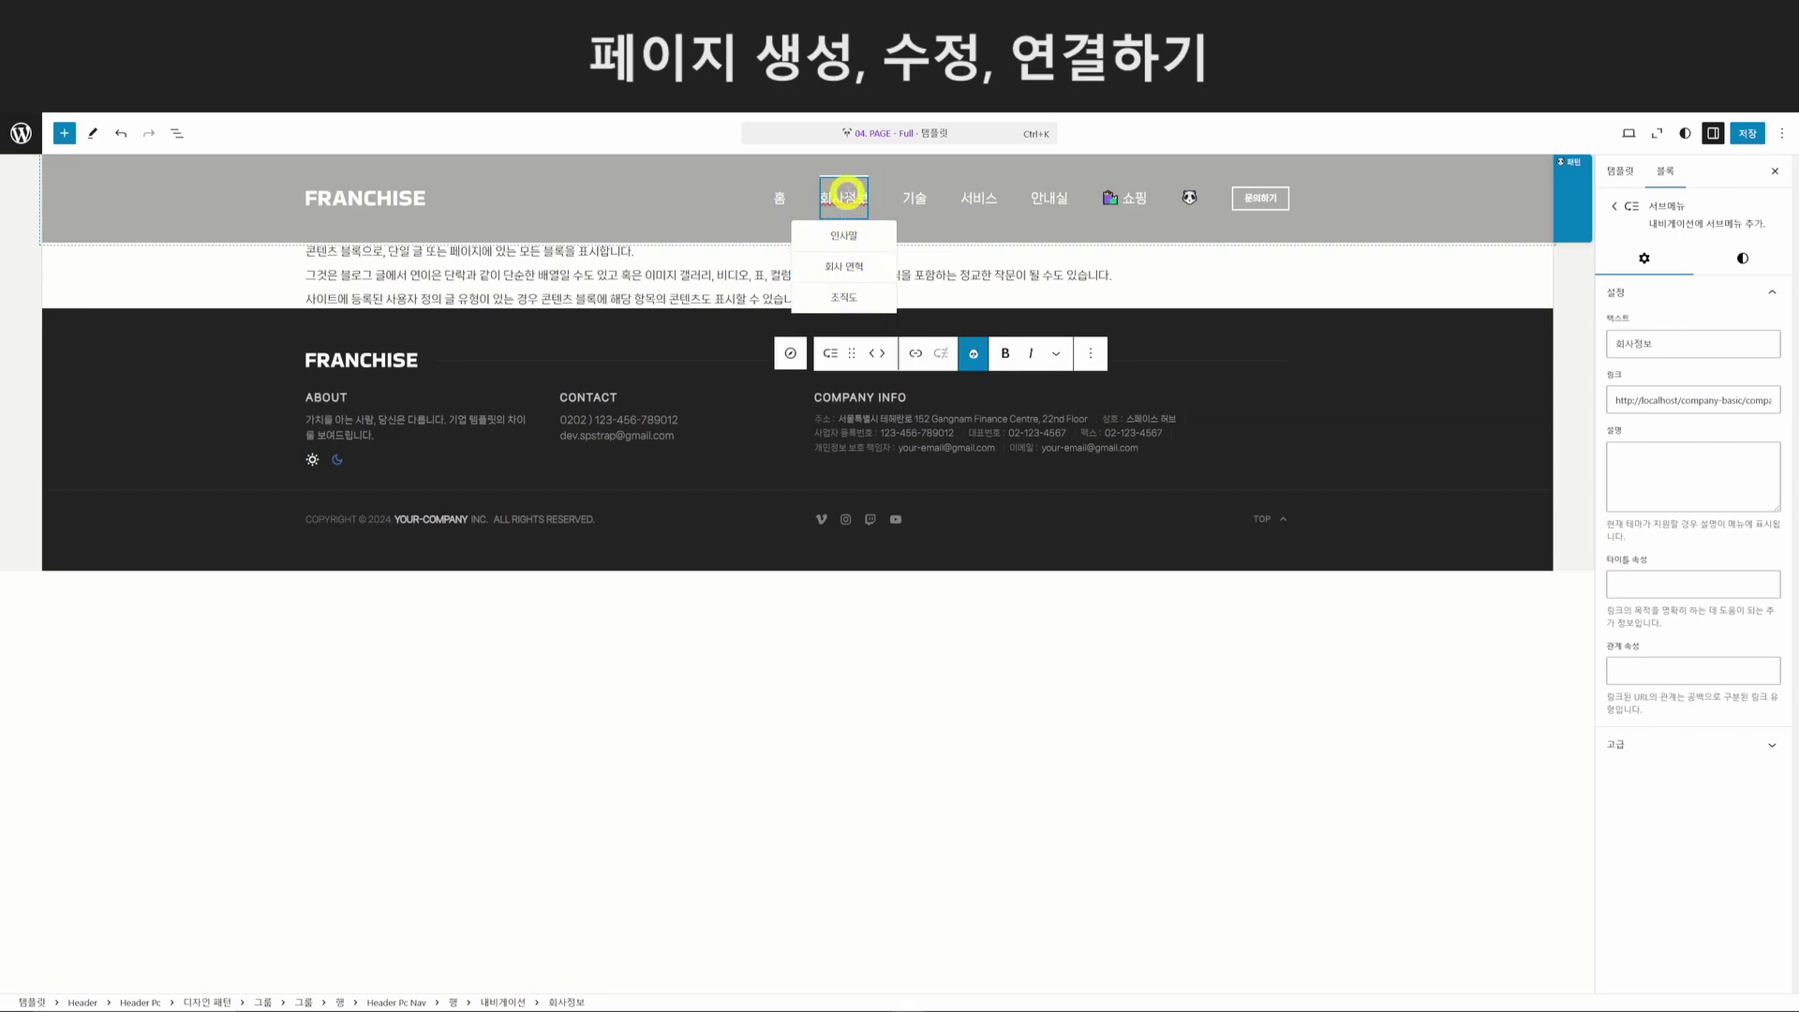
pyautogui.click(174, 134)
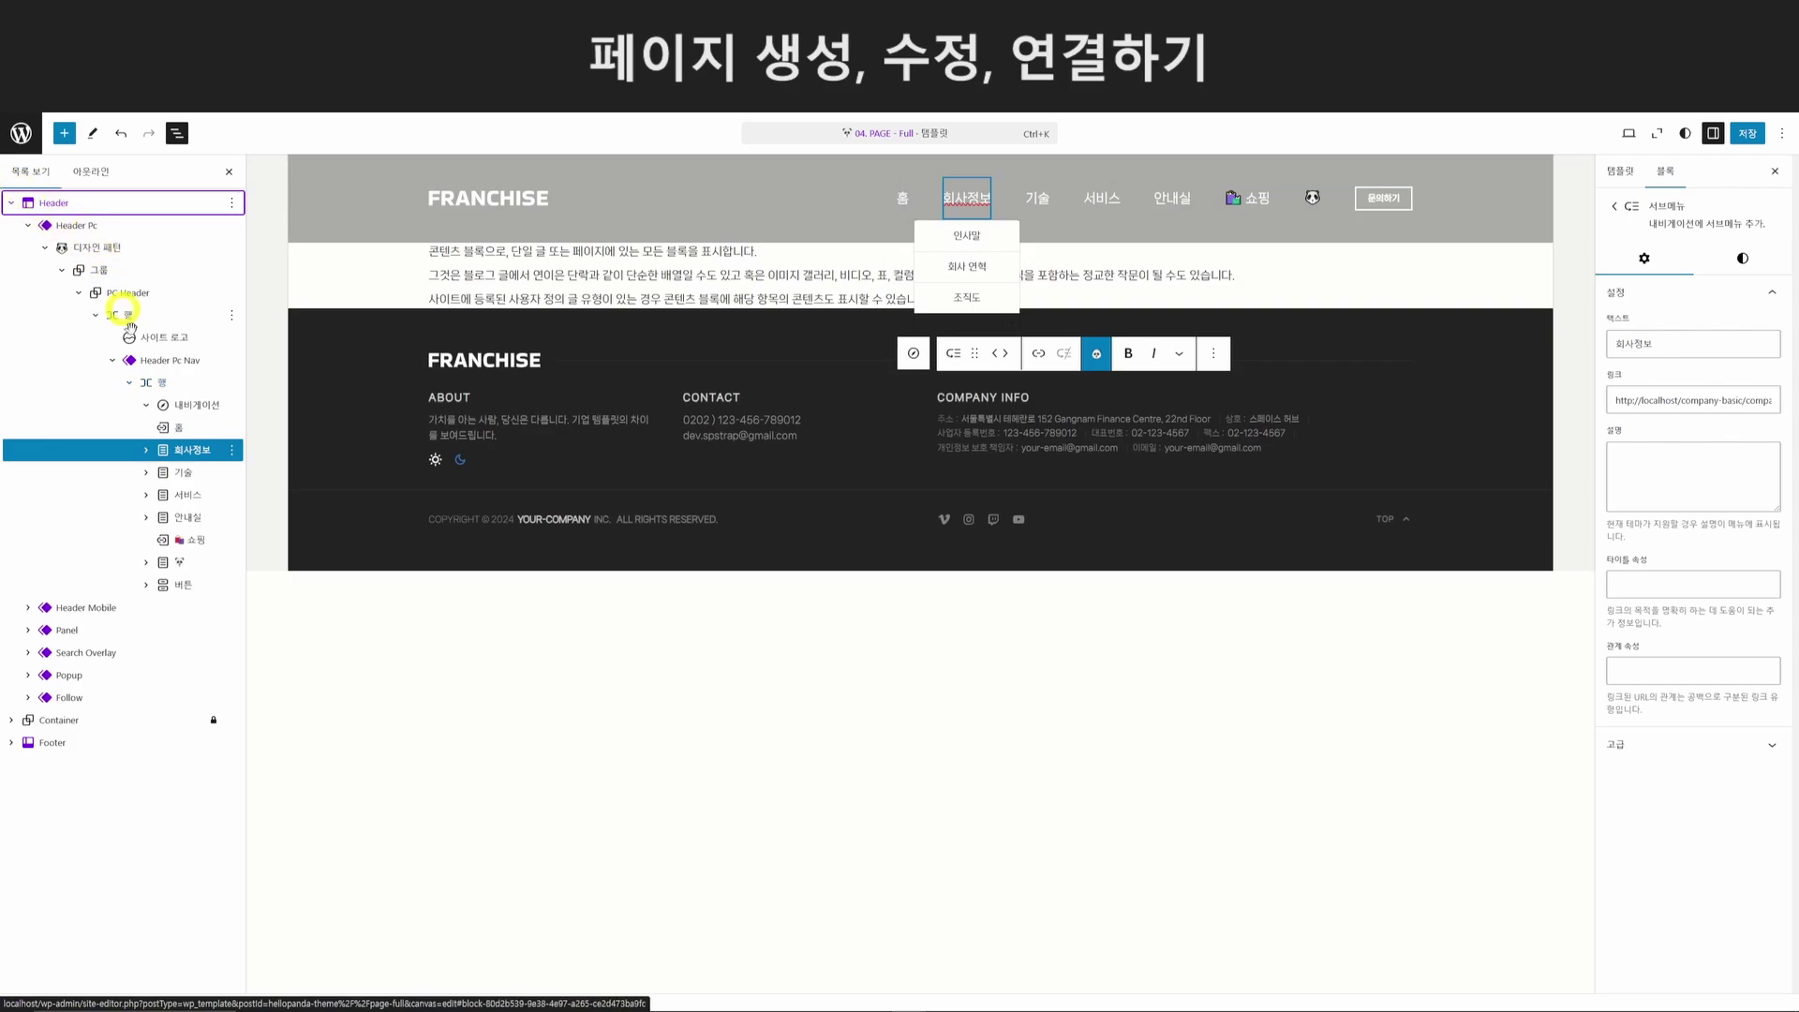
pyautogui.click(167, 360)
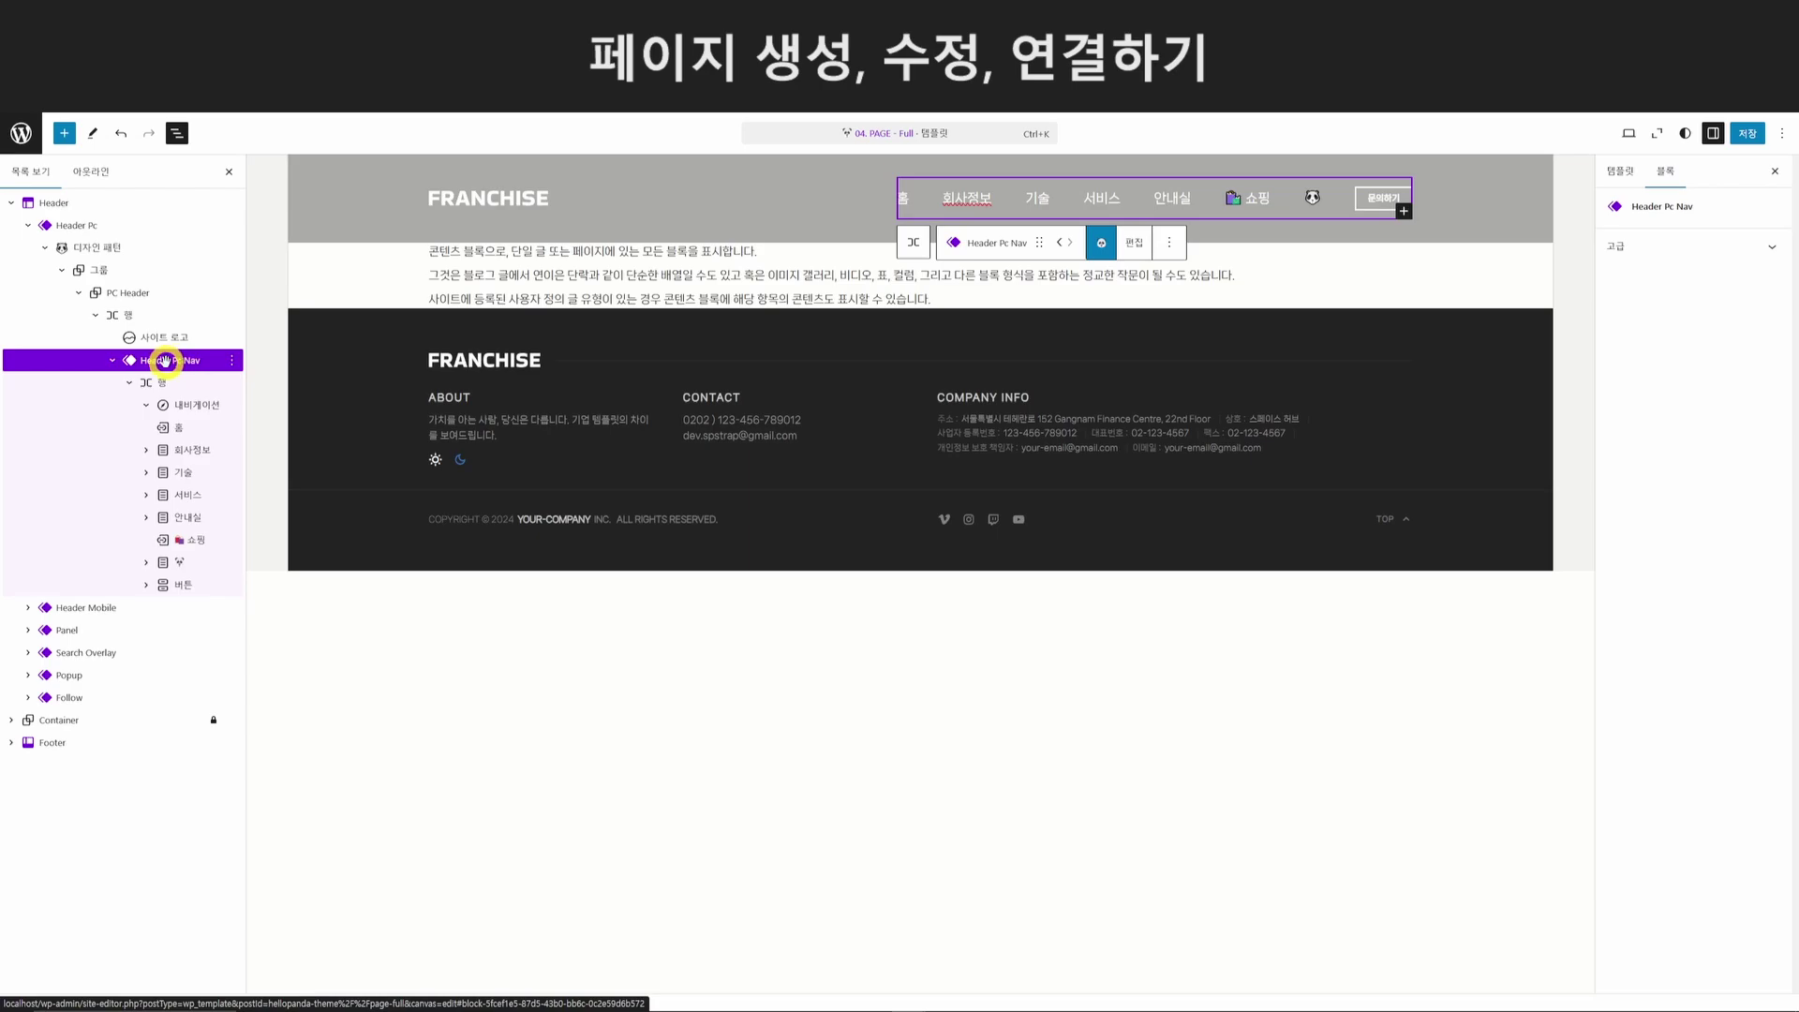
pyautogui.click(1134, 243)
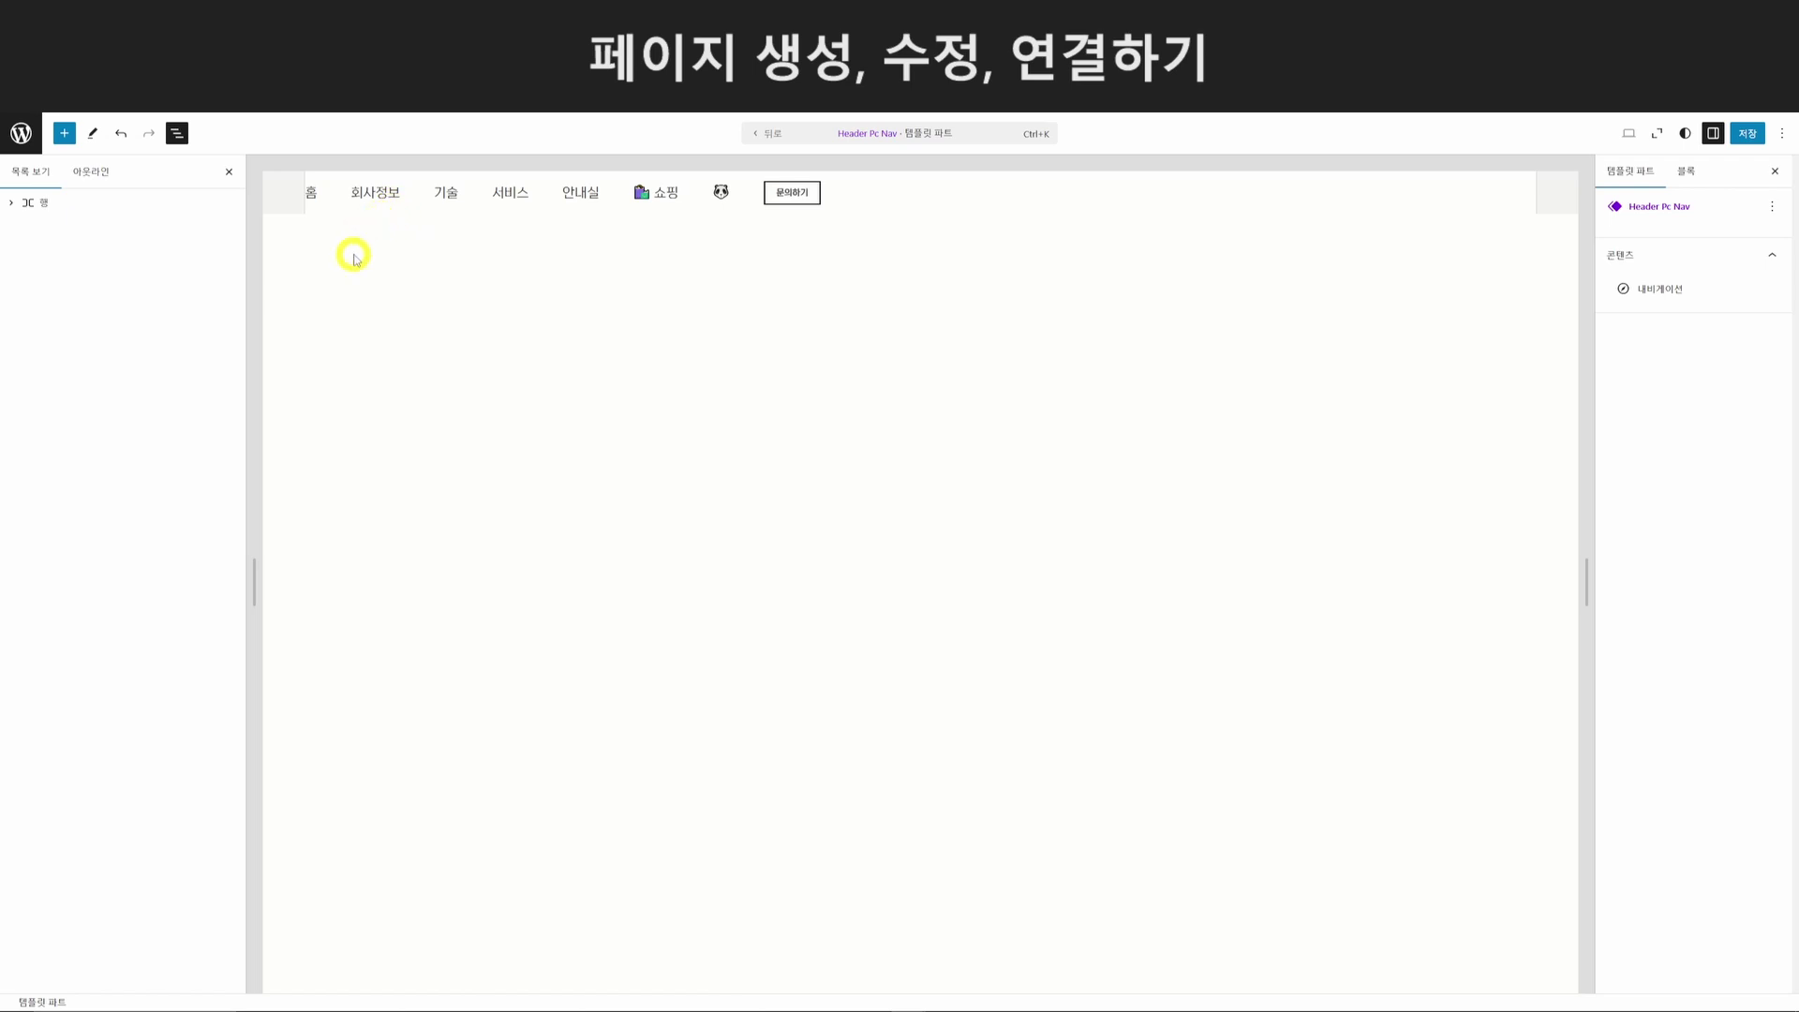
# Duplicate the 조직도 link inside the 회사정보 submenu.
pyautogui.click(385, 234)
pyautogui.click(369, 191)
pyautogui.click(375, 294)
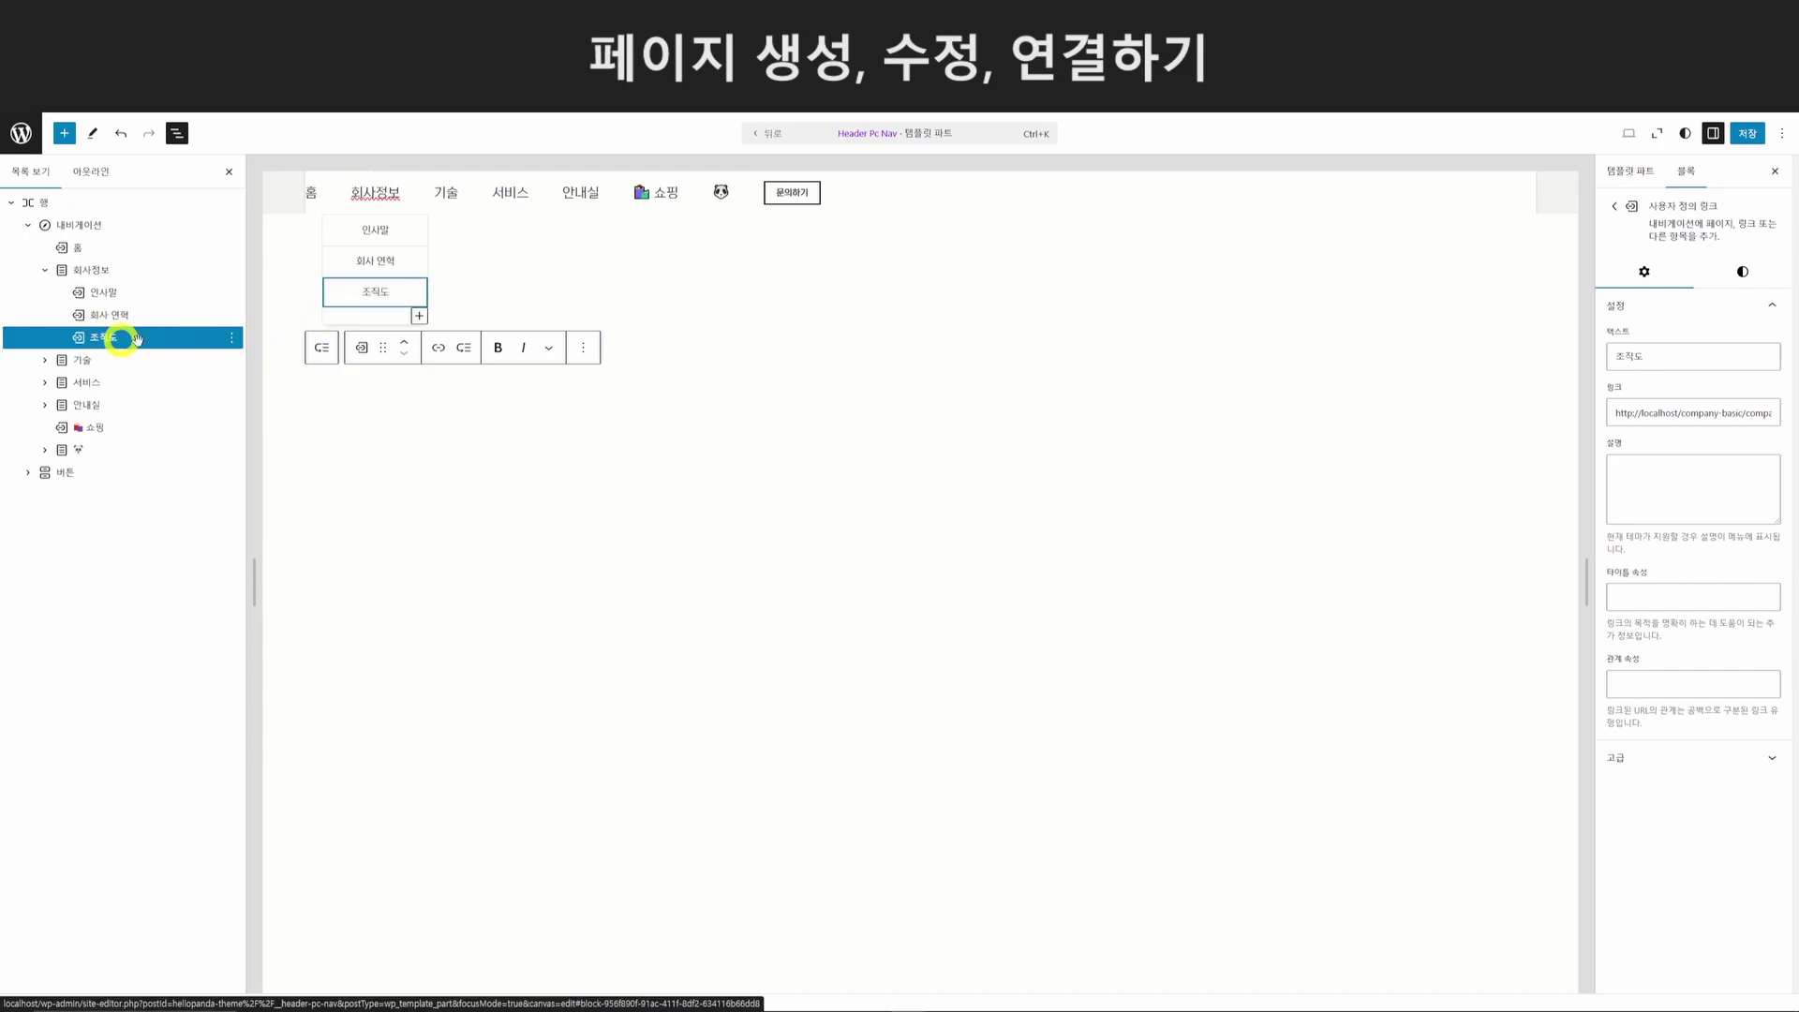
pyautogui.click(232, 339)
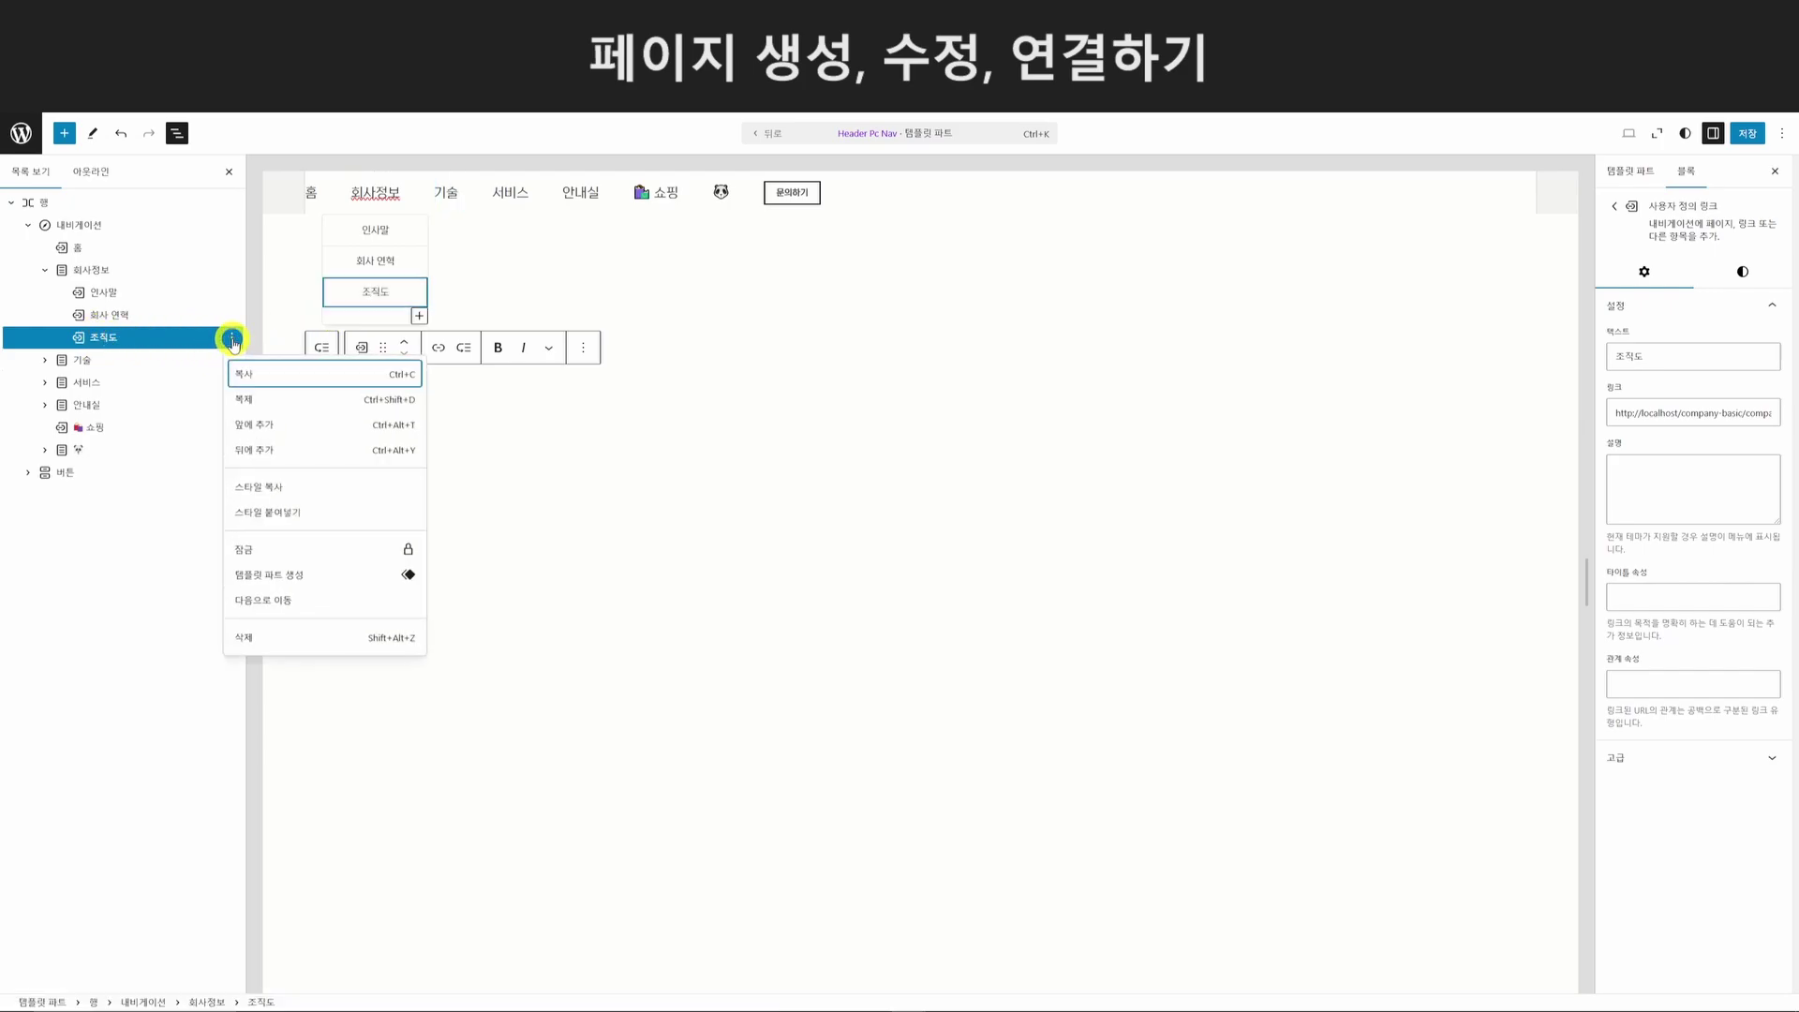
pyautogui.click(266, 401)
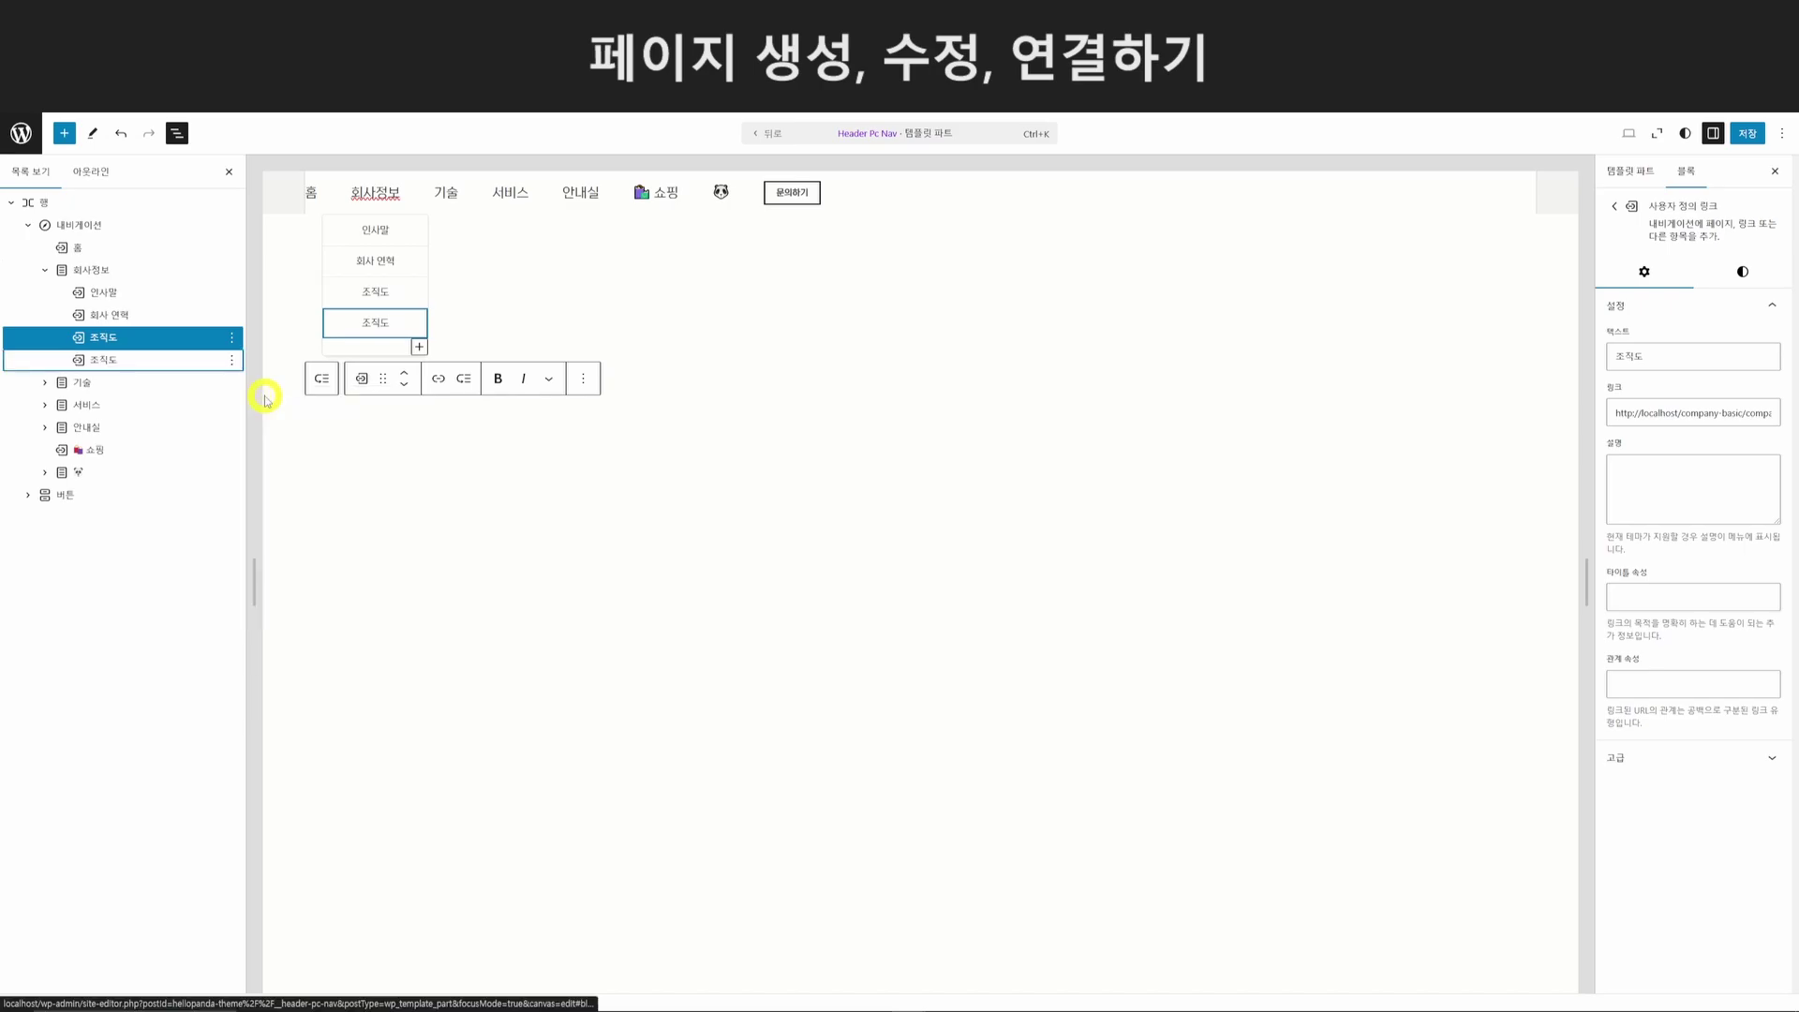
# Rename the duplicated 조직도 link in the 회사정보 submenu to 새로운 페이지.
pyautogui.click(124, 360)
pyautogui.write('새러ㅗ운')
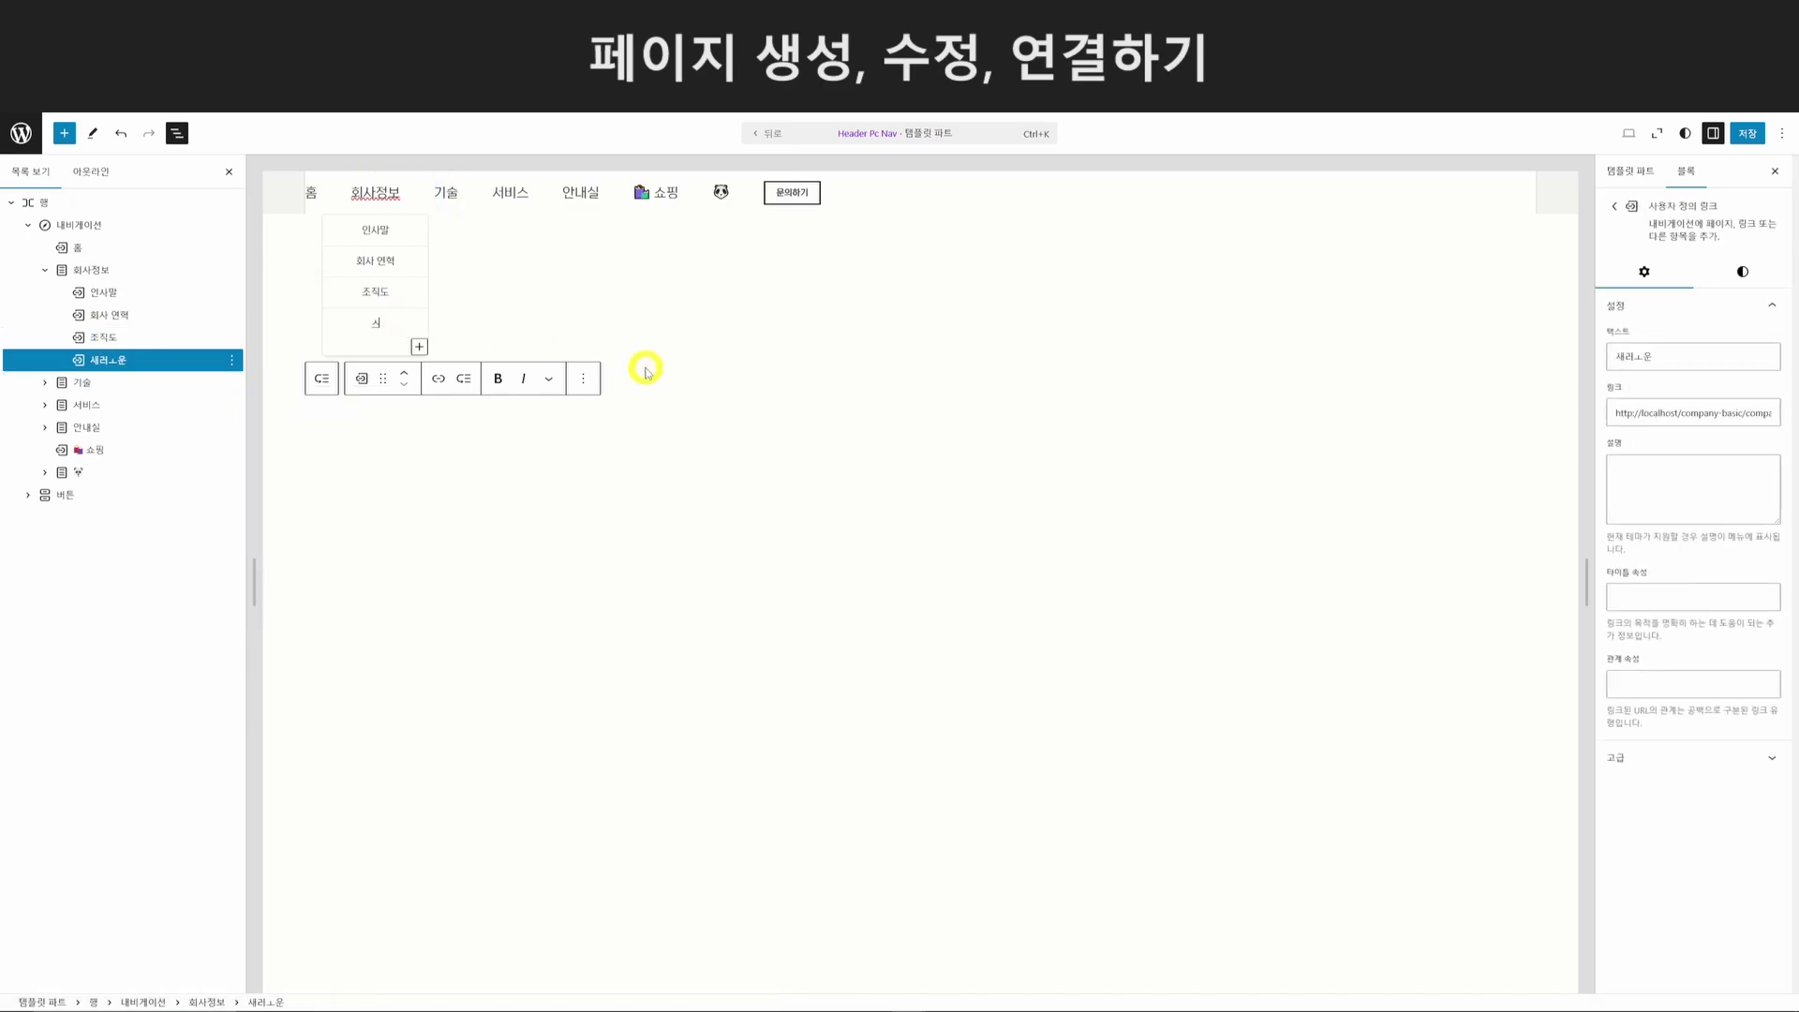
pyautogui.write('로운 페이지')
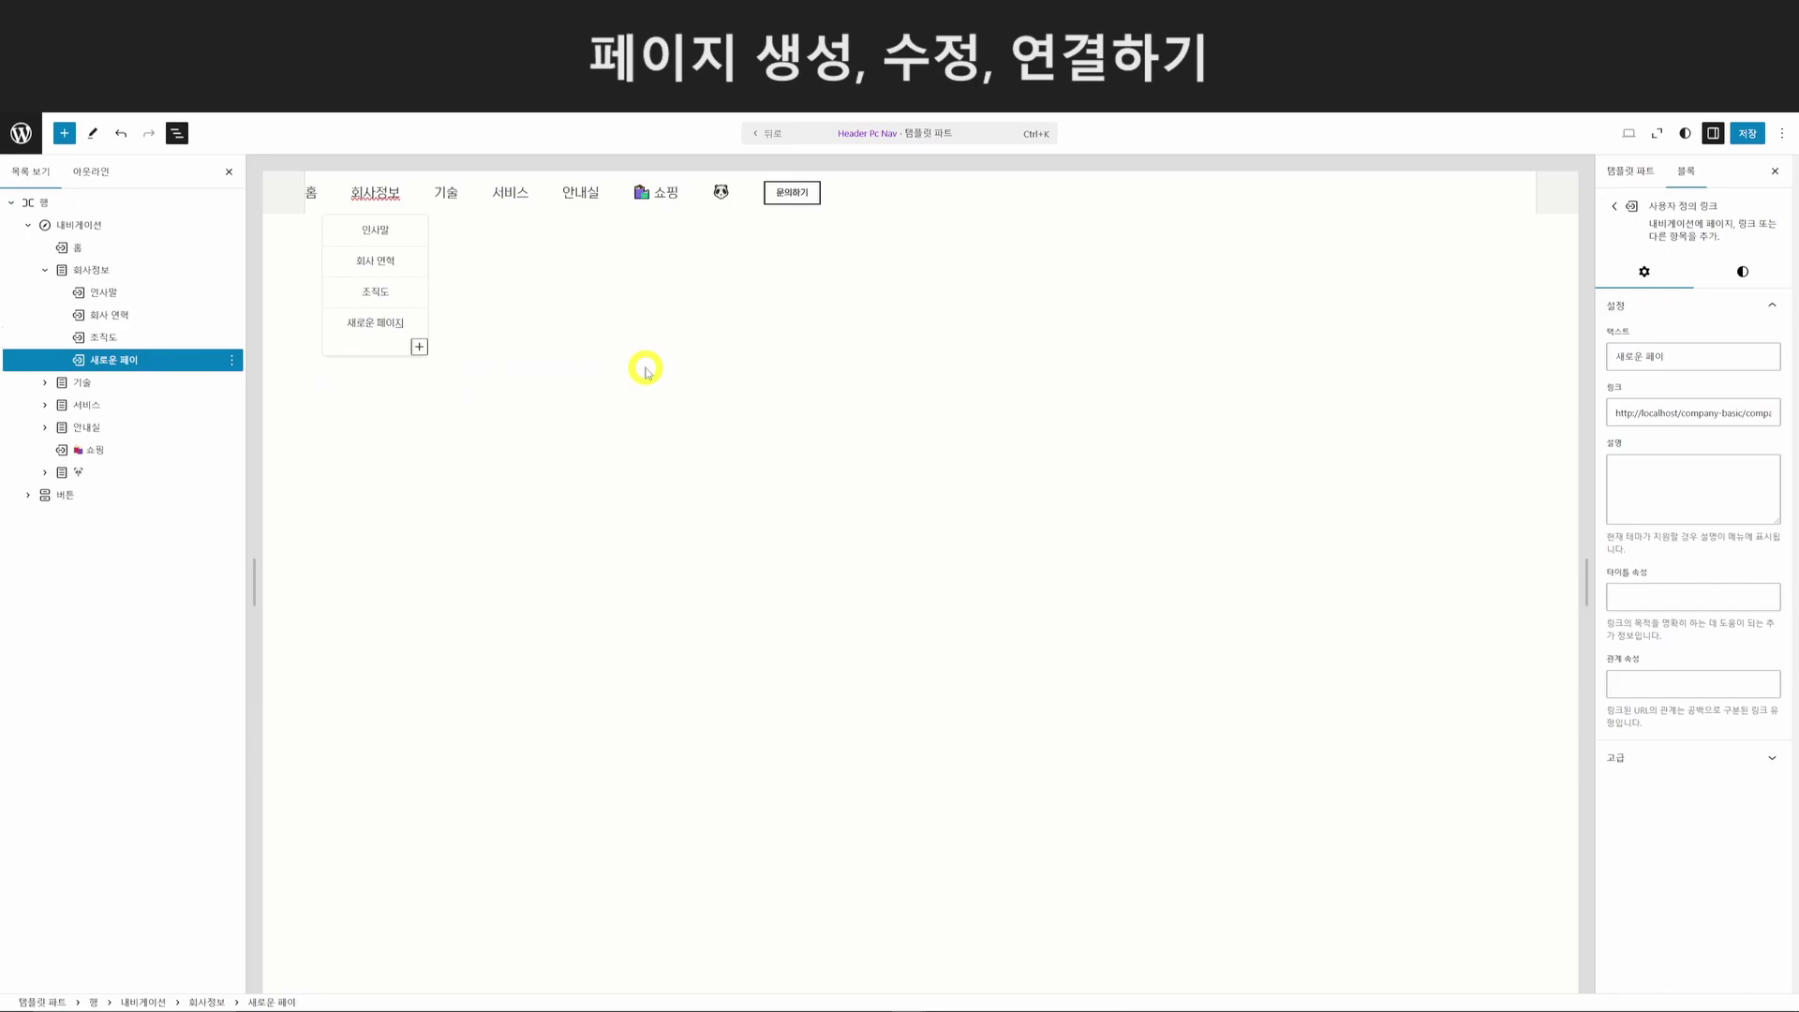
pyautogui.click(376, 322)
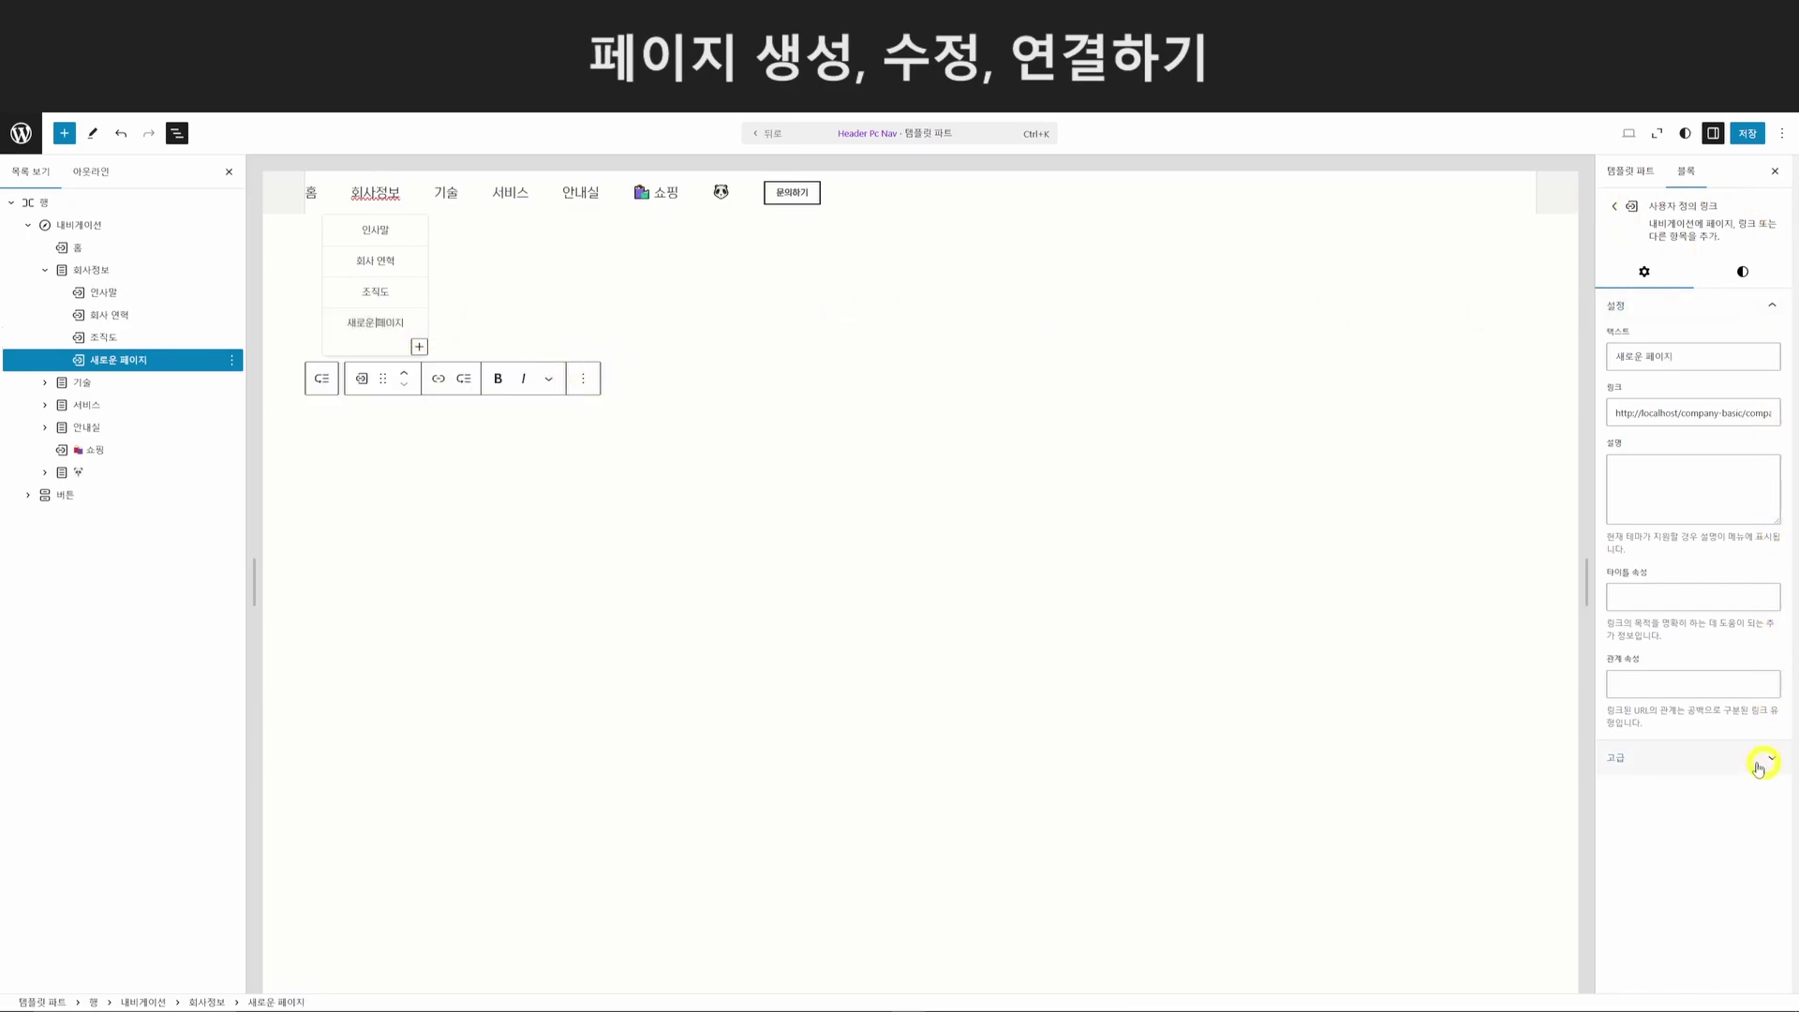
# Set the 새로운 페이지 submenu link's URL to /new-page/ and save the pending template part and navigation menu changes.
pyautogui.click(1683, 413)
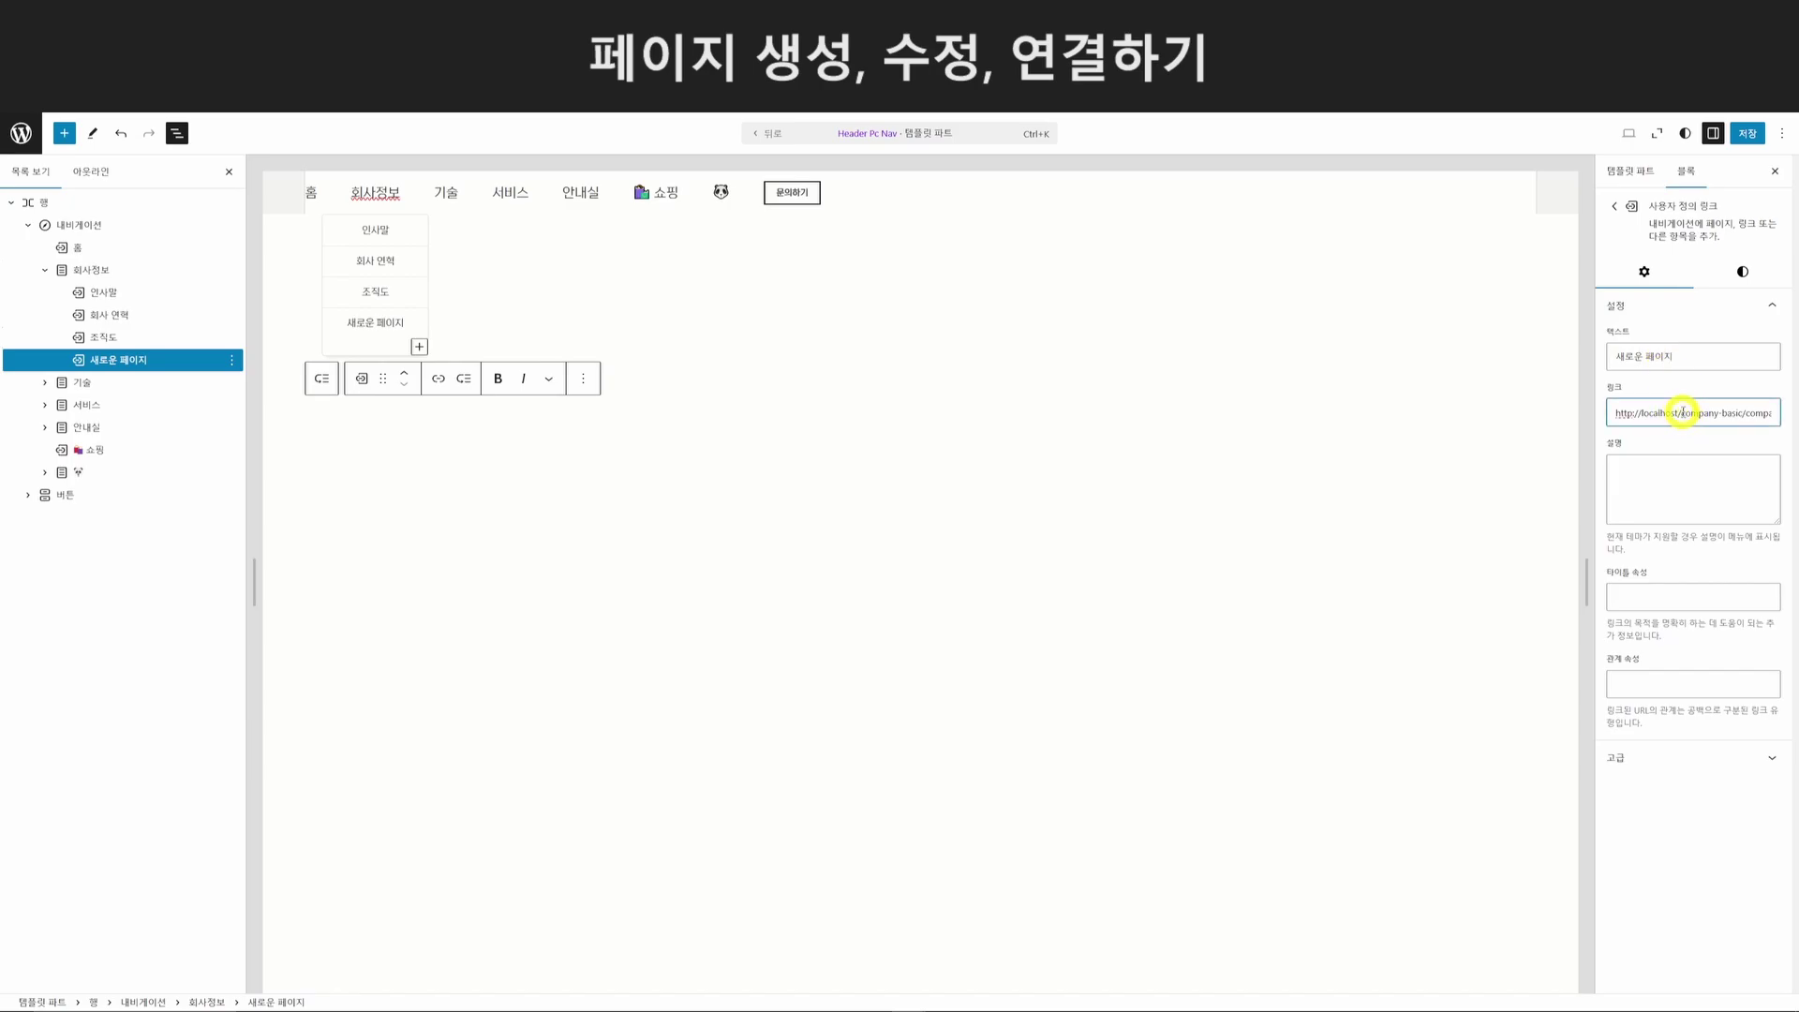
pyautogui.hotkey('ctrl', 'a')
pyautogui.write('/new-page/')
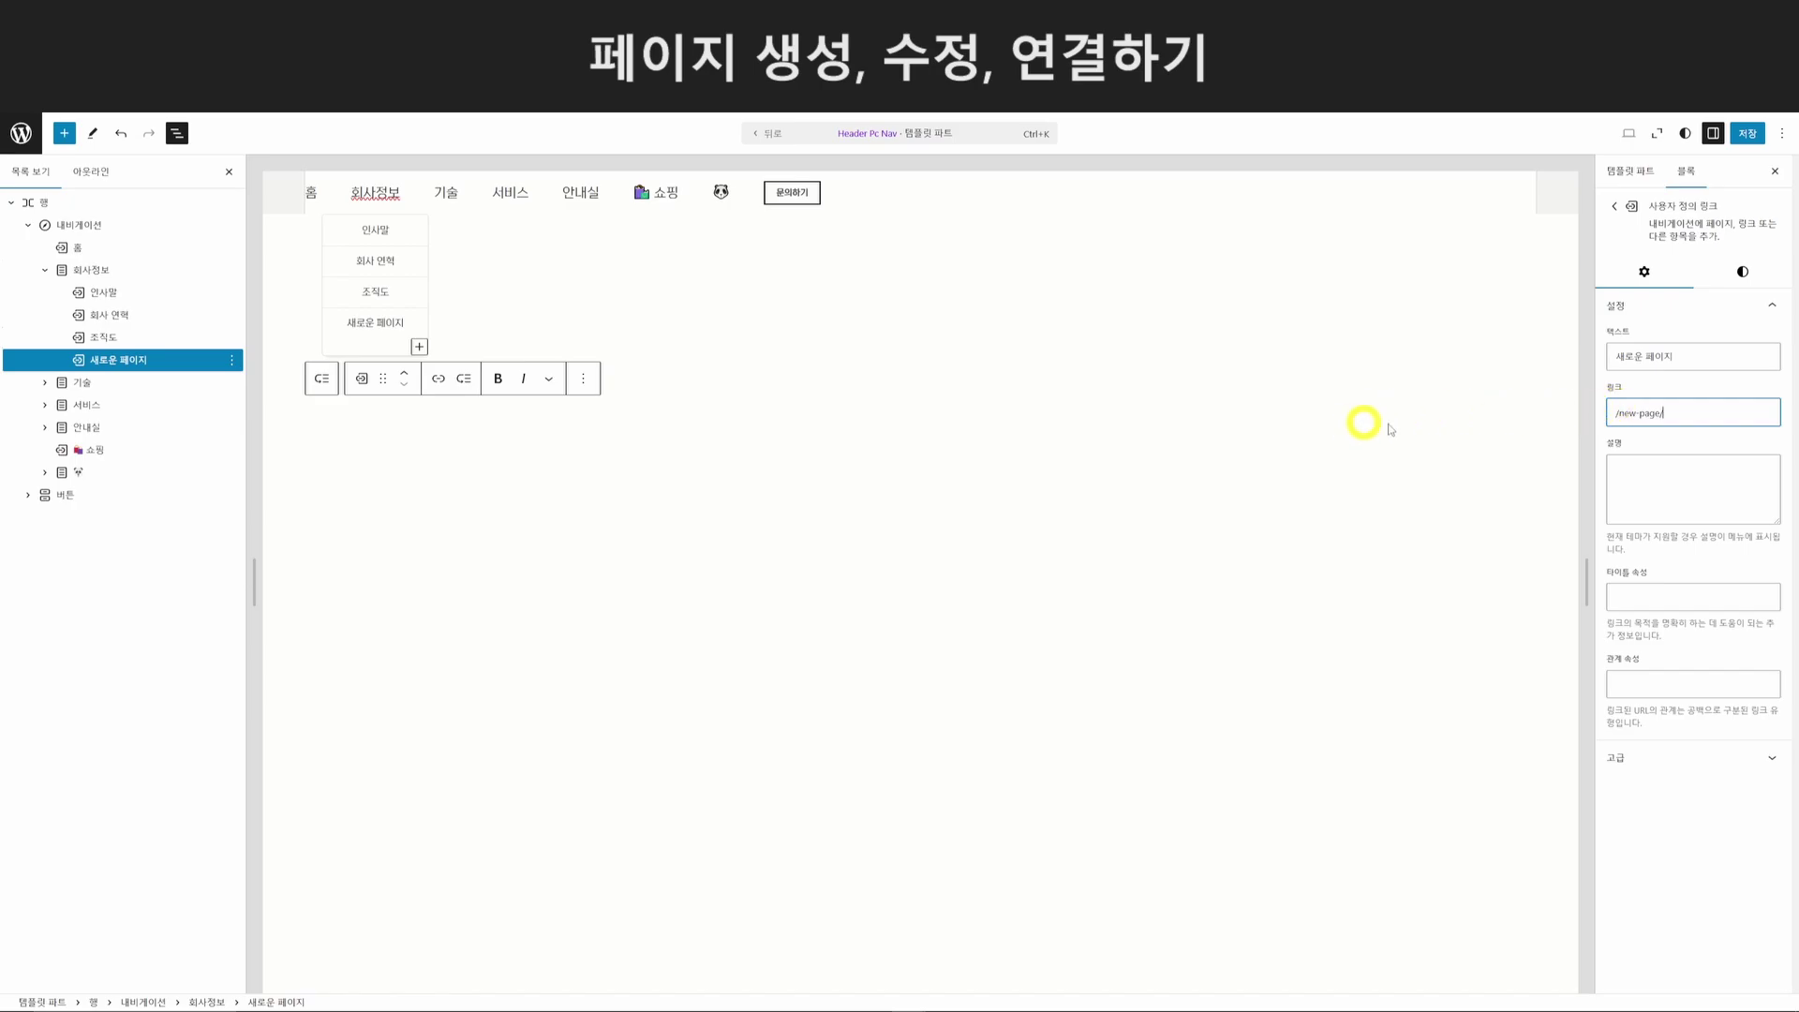
pyautogui.moveTo(1618, 413); pyautogui.dragTo(1694, 414)
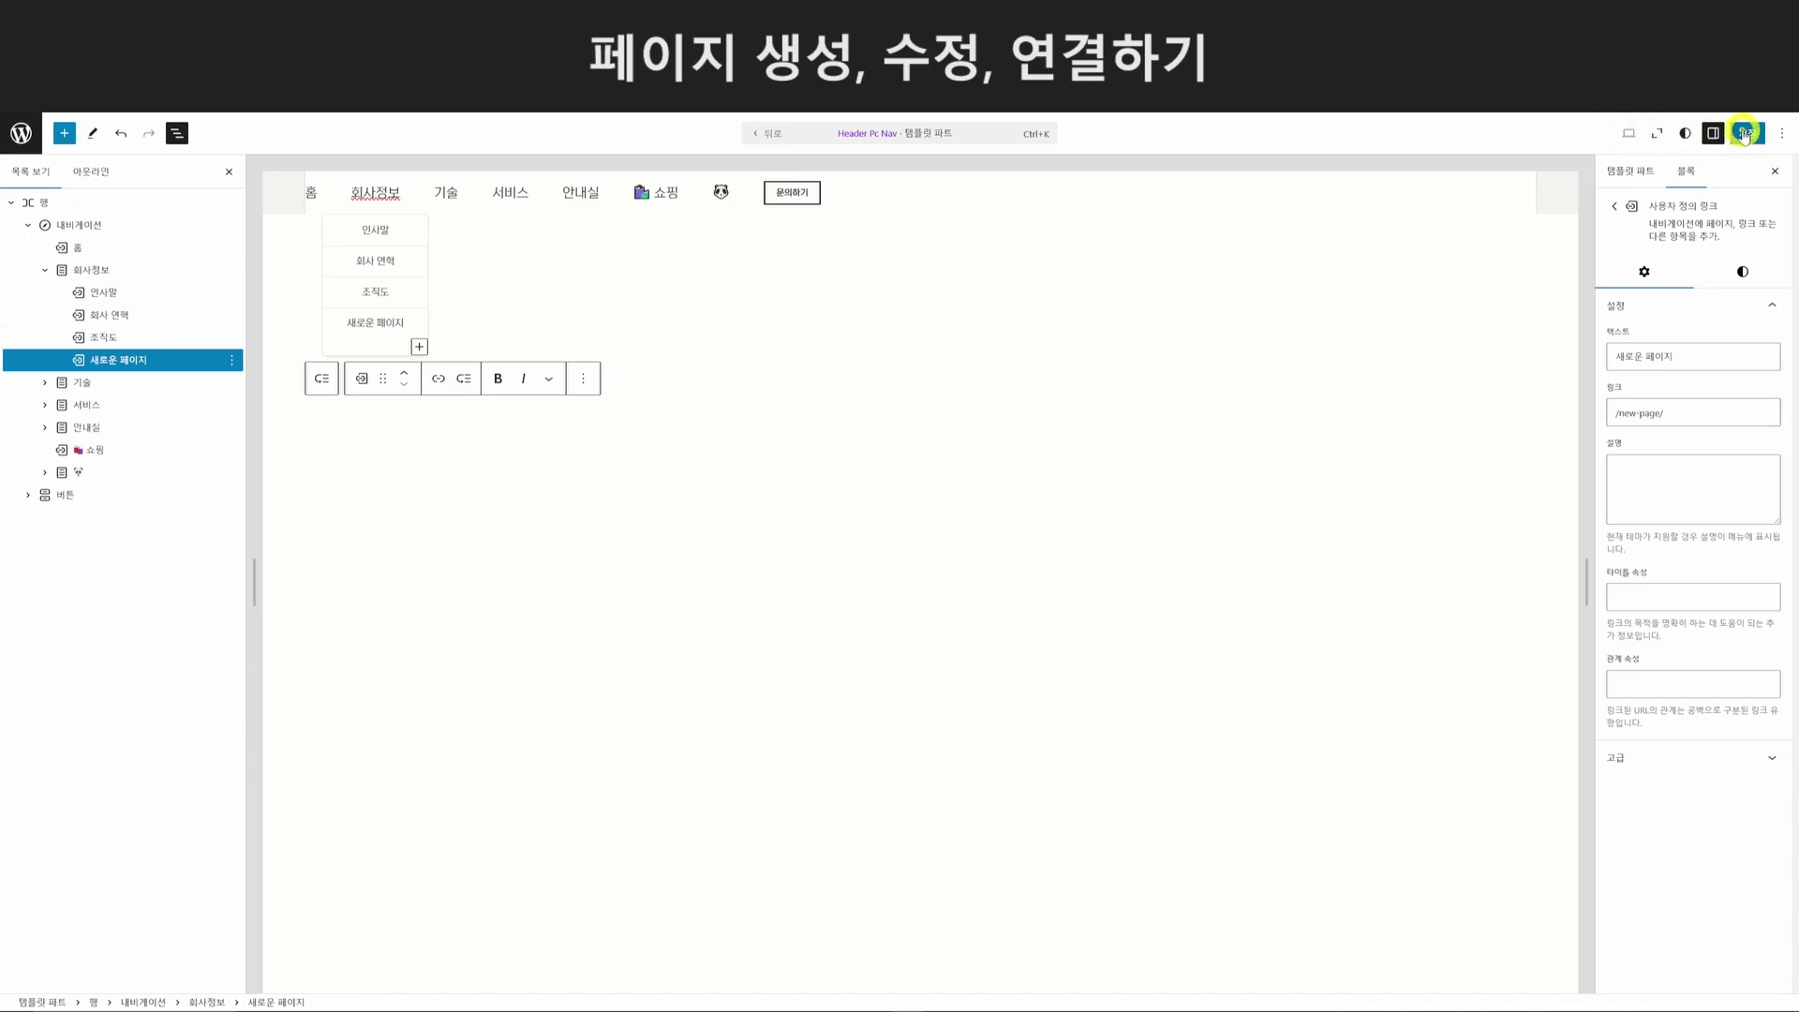
pyautogui.click(1747, 133)
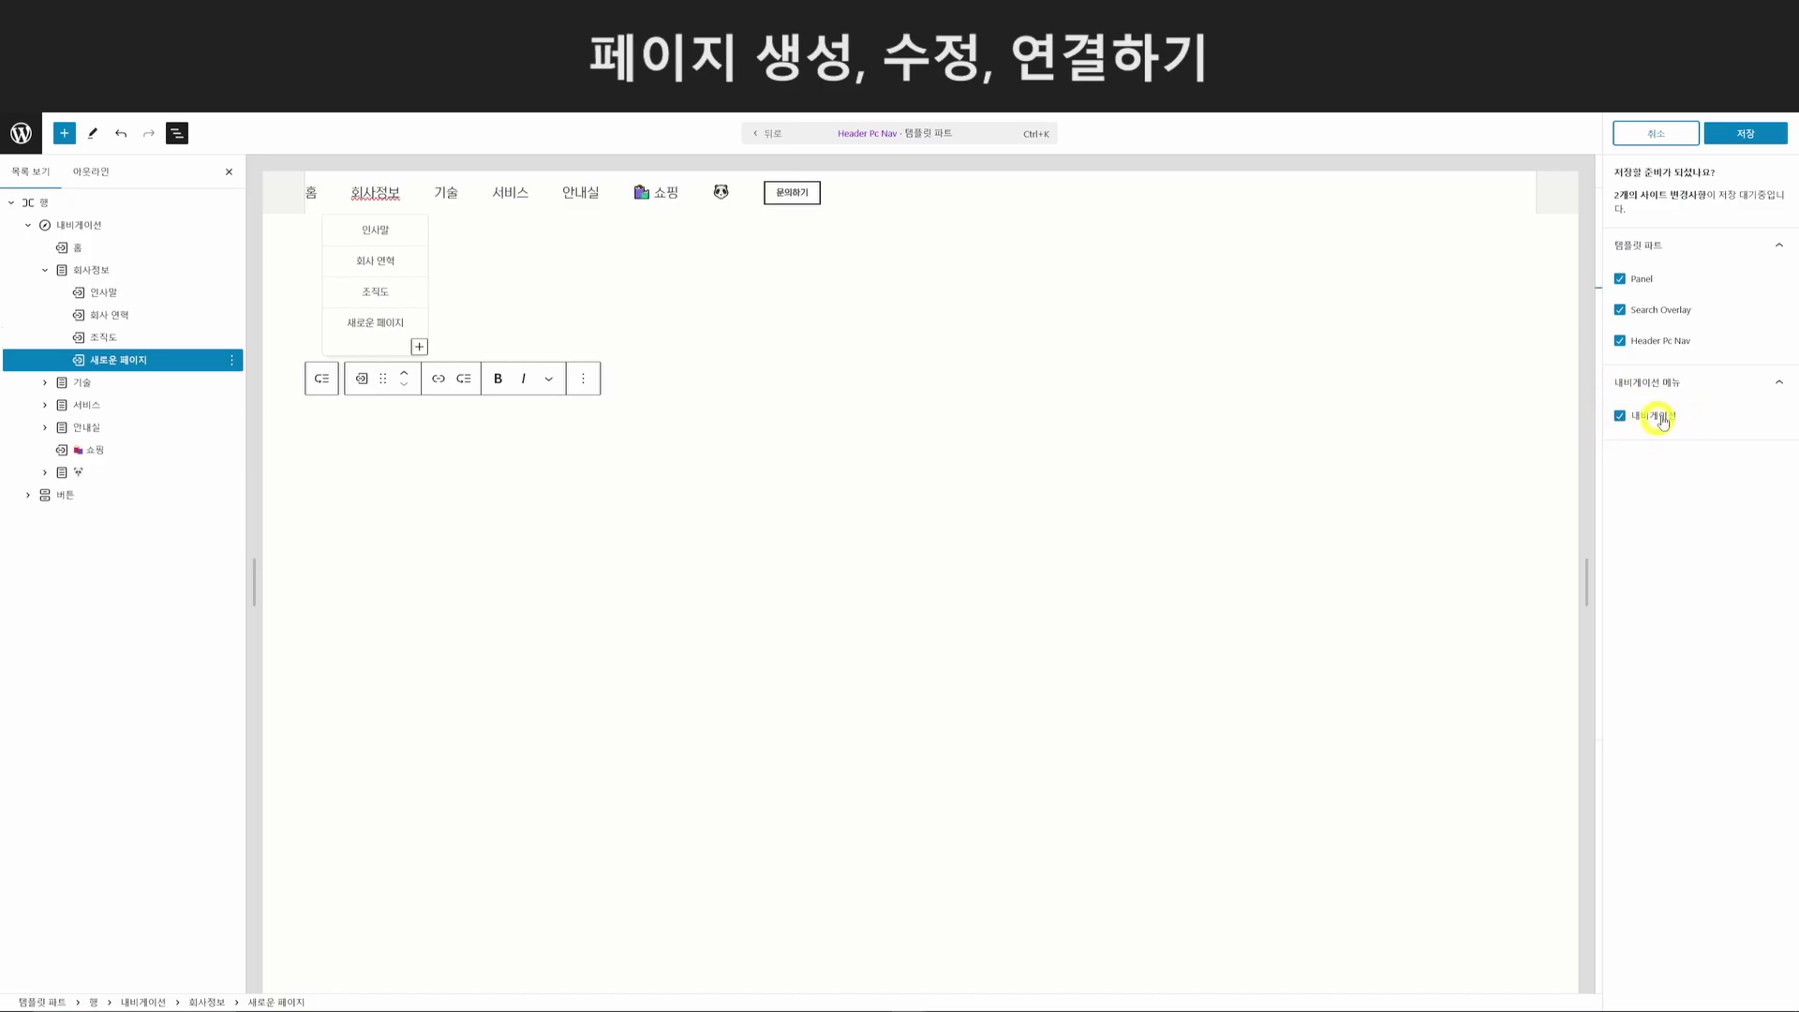
pyautogui.click(1744, 135)
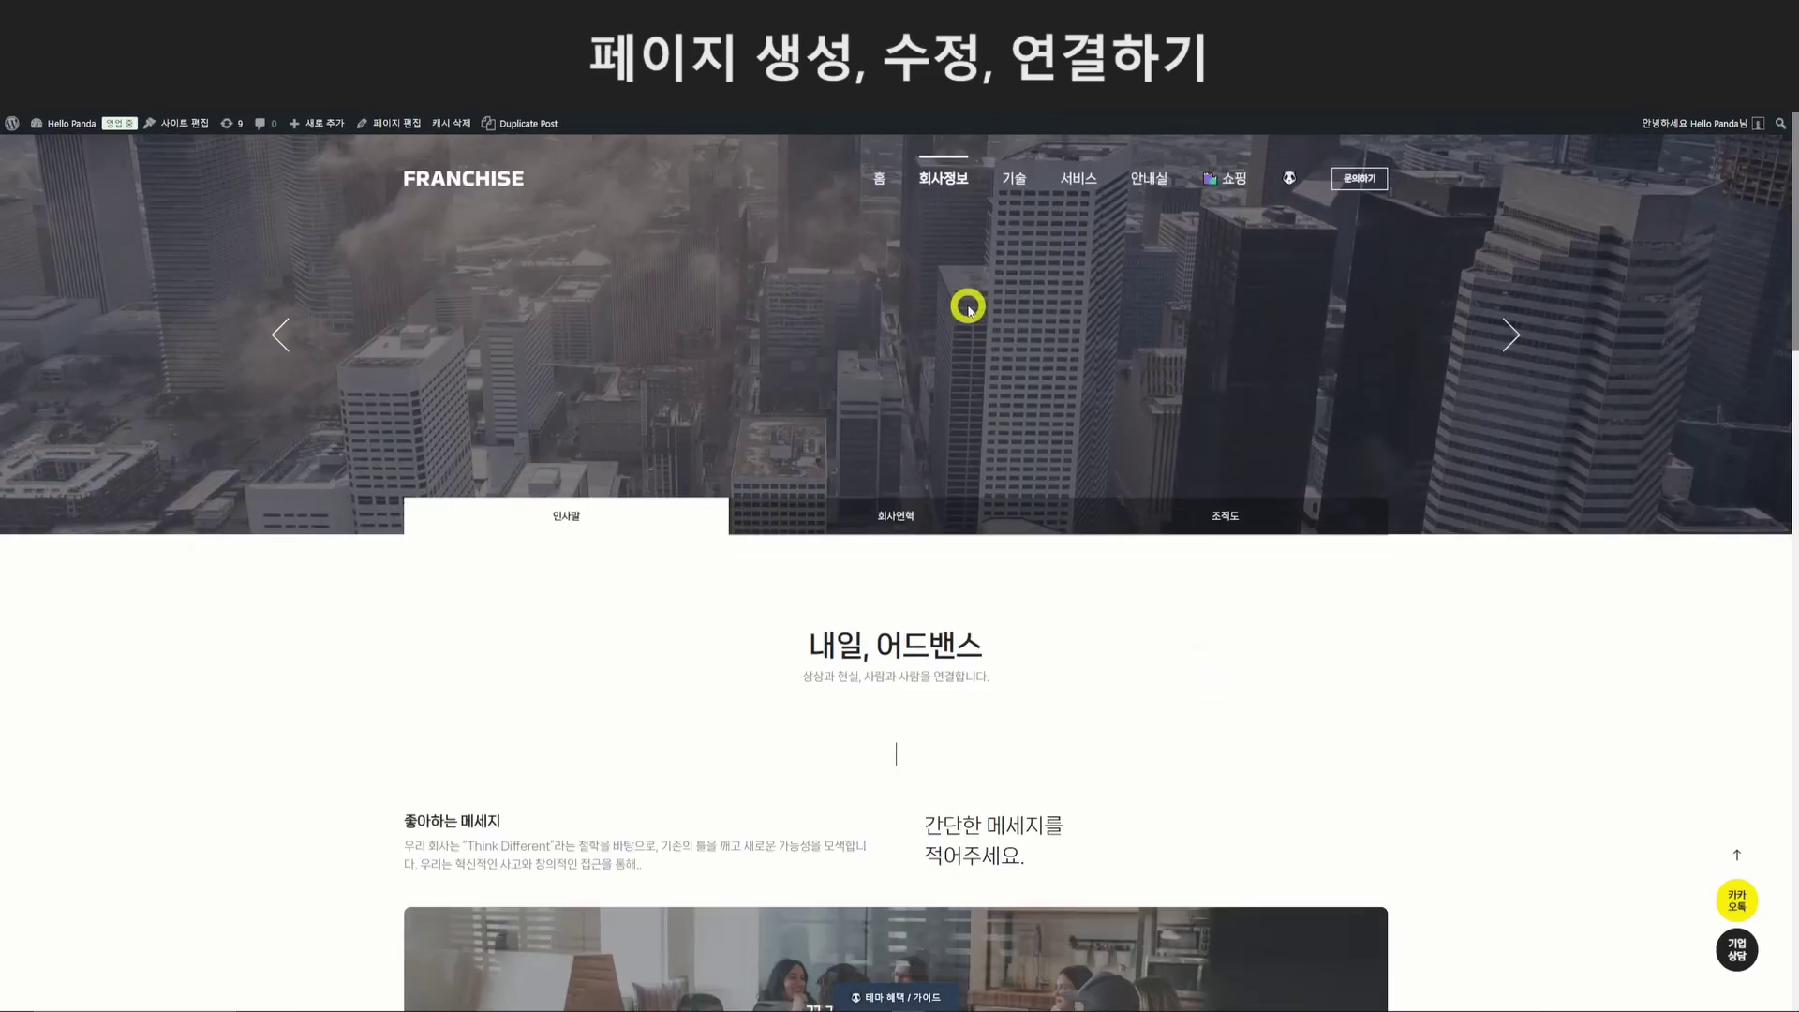
# Test the 새로운 페이지 link in the live site's 회사정보 header submenu by opening it.
pyautogui.moveTo(942, 195)
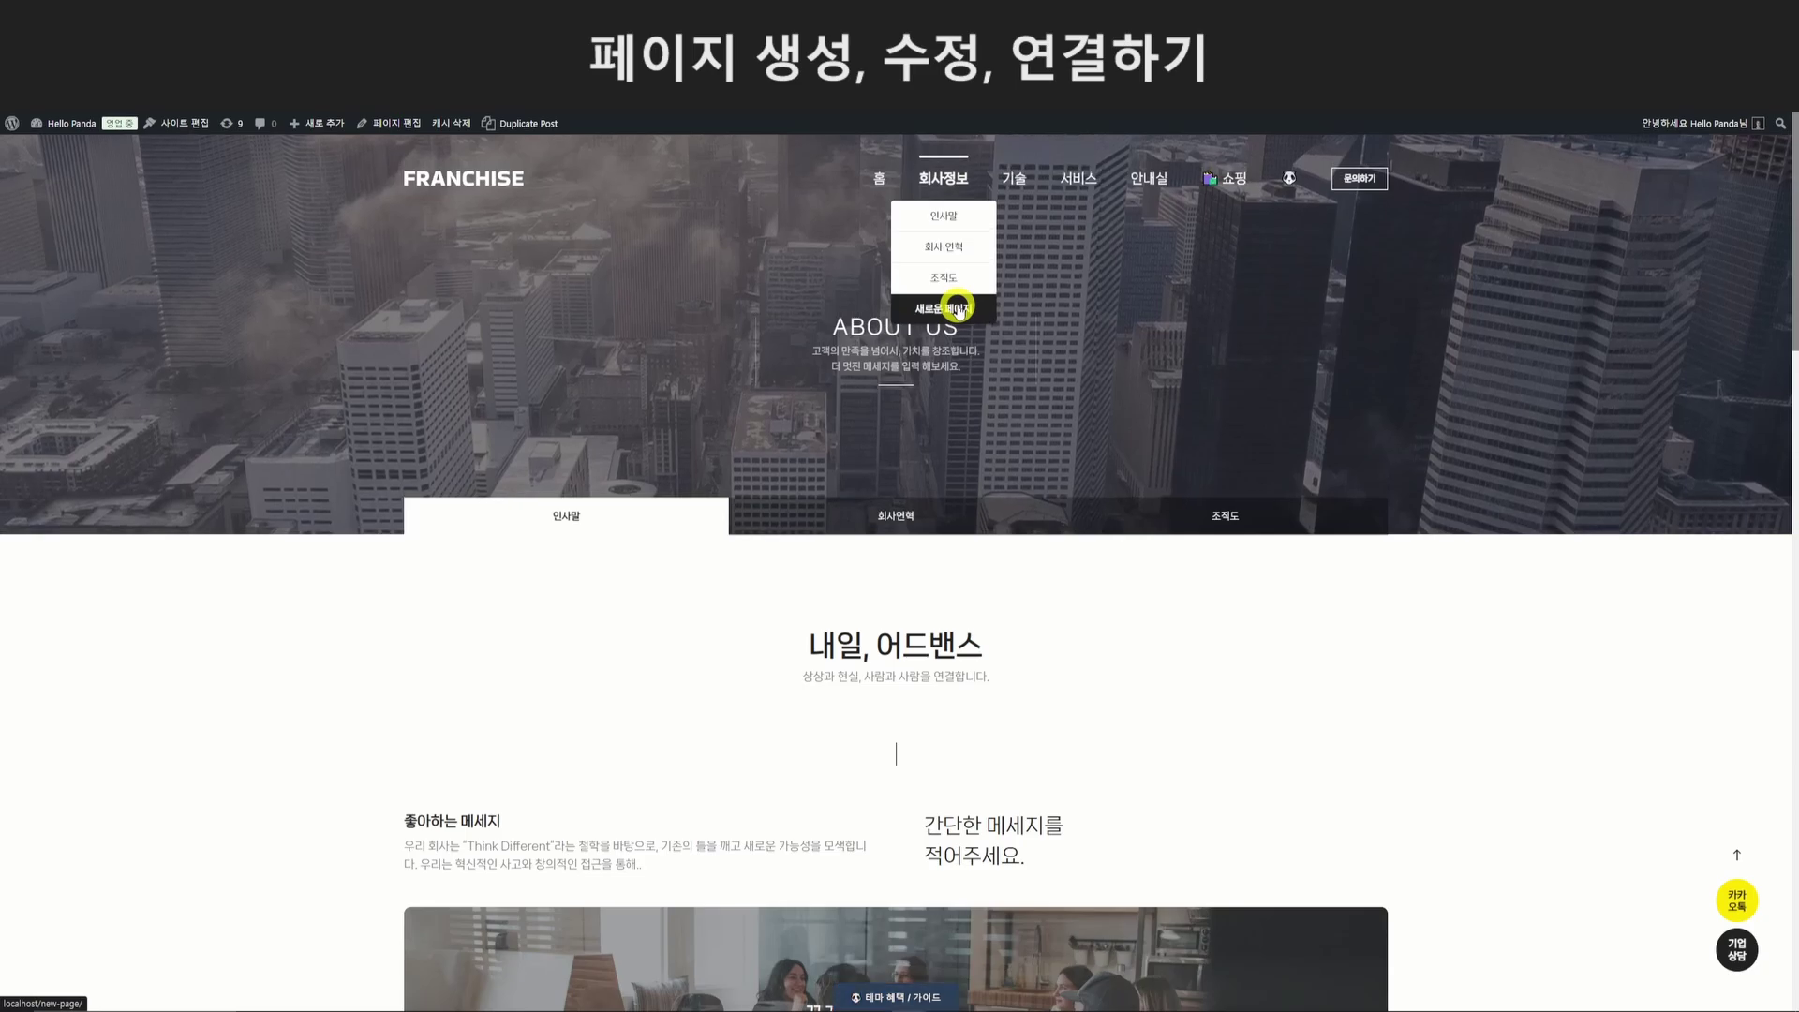
pyautogui.click(958, 310)
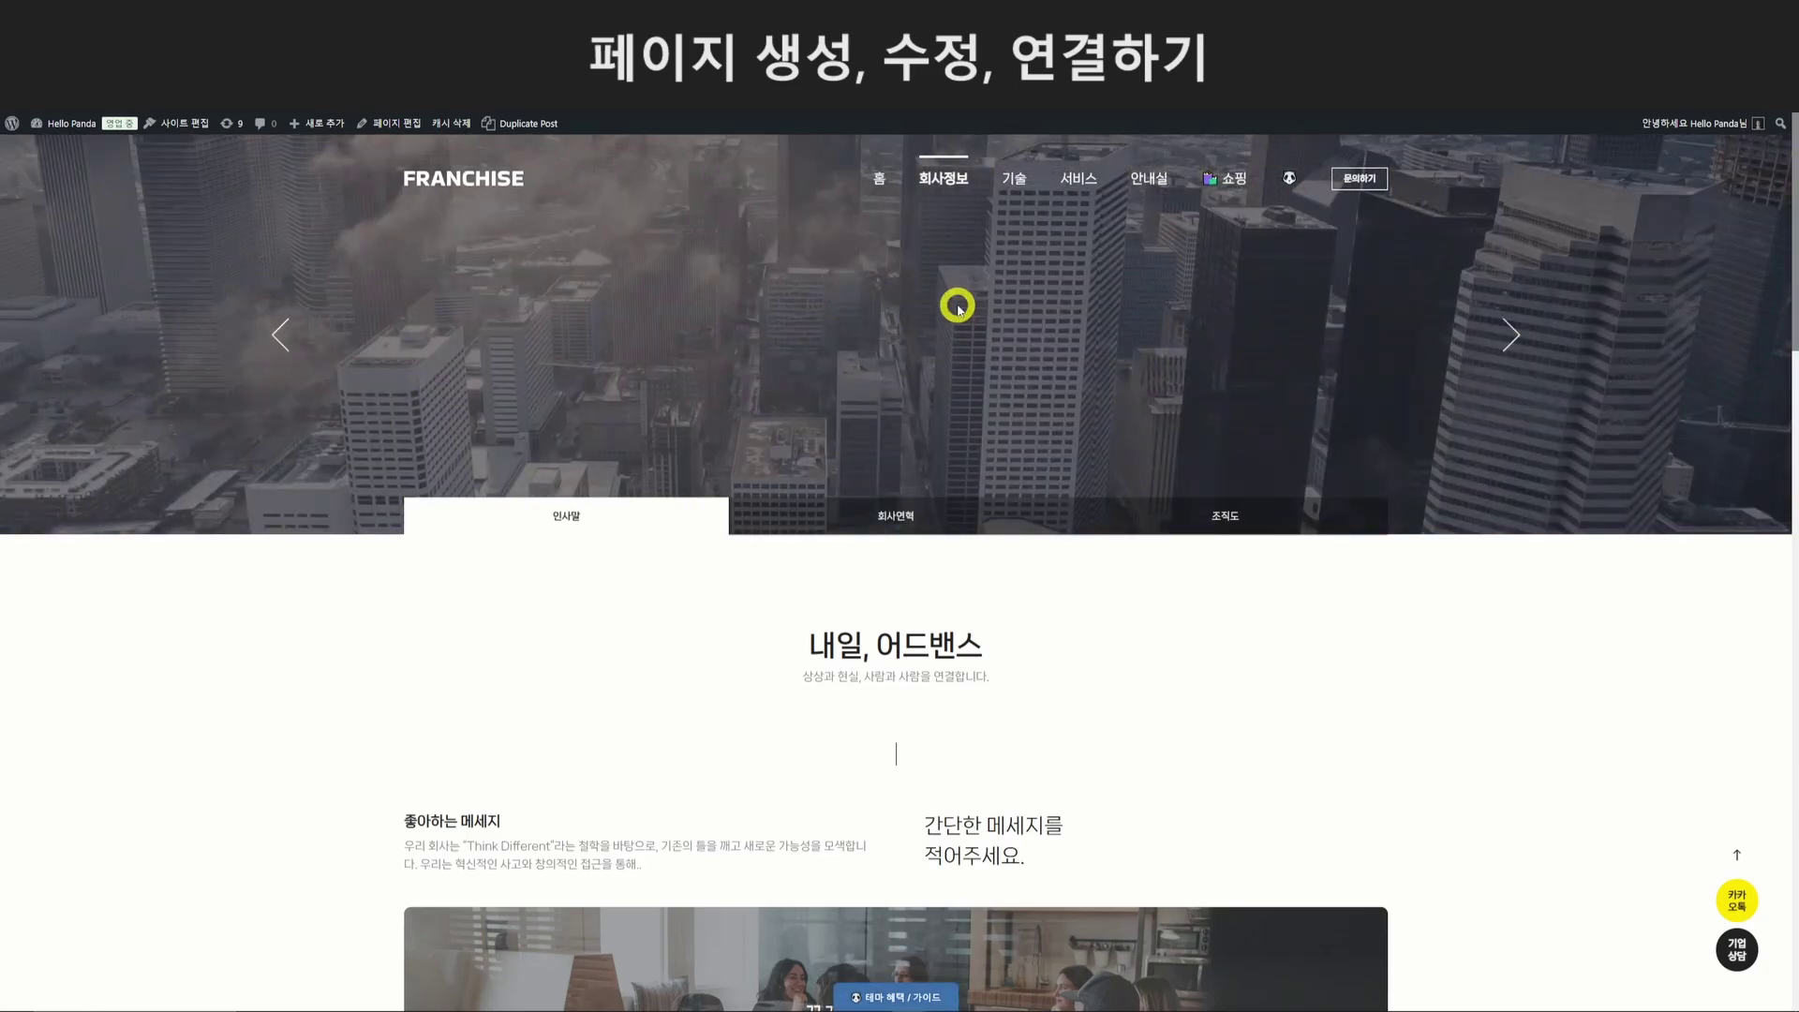